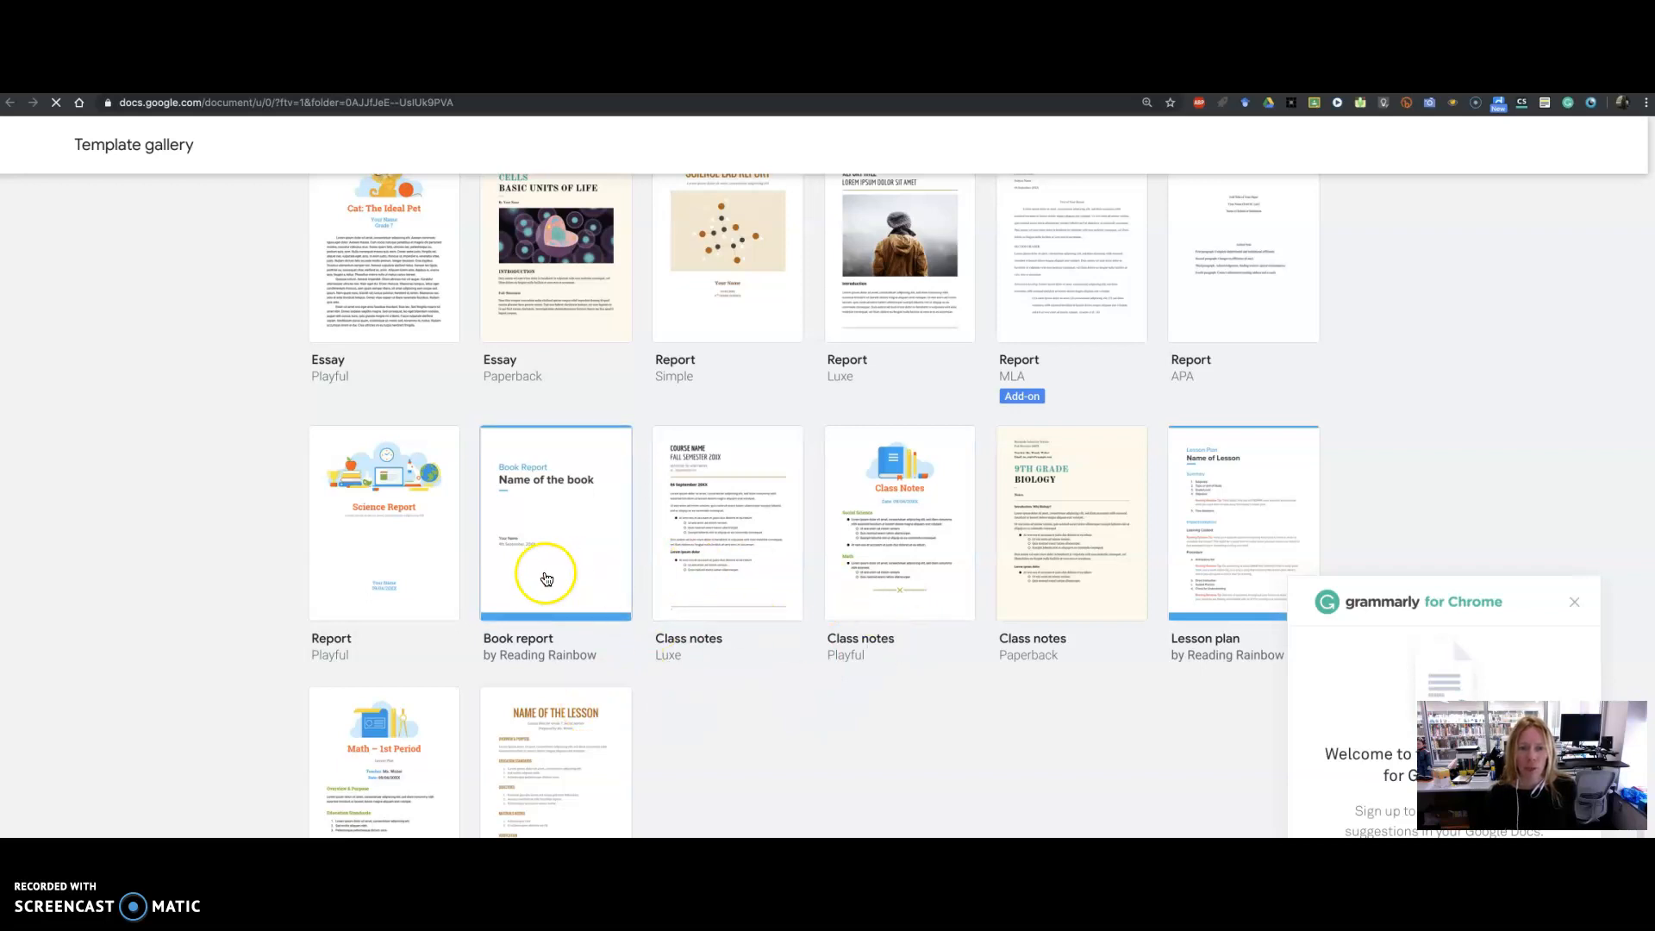
Create a blank document from the template gallery and dismiss the Grammarly welcome pop-up.
scroll(1005, 638, "up", 20)
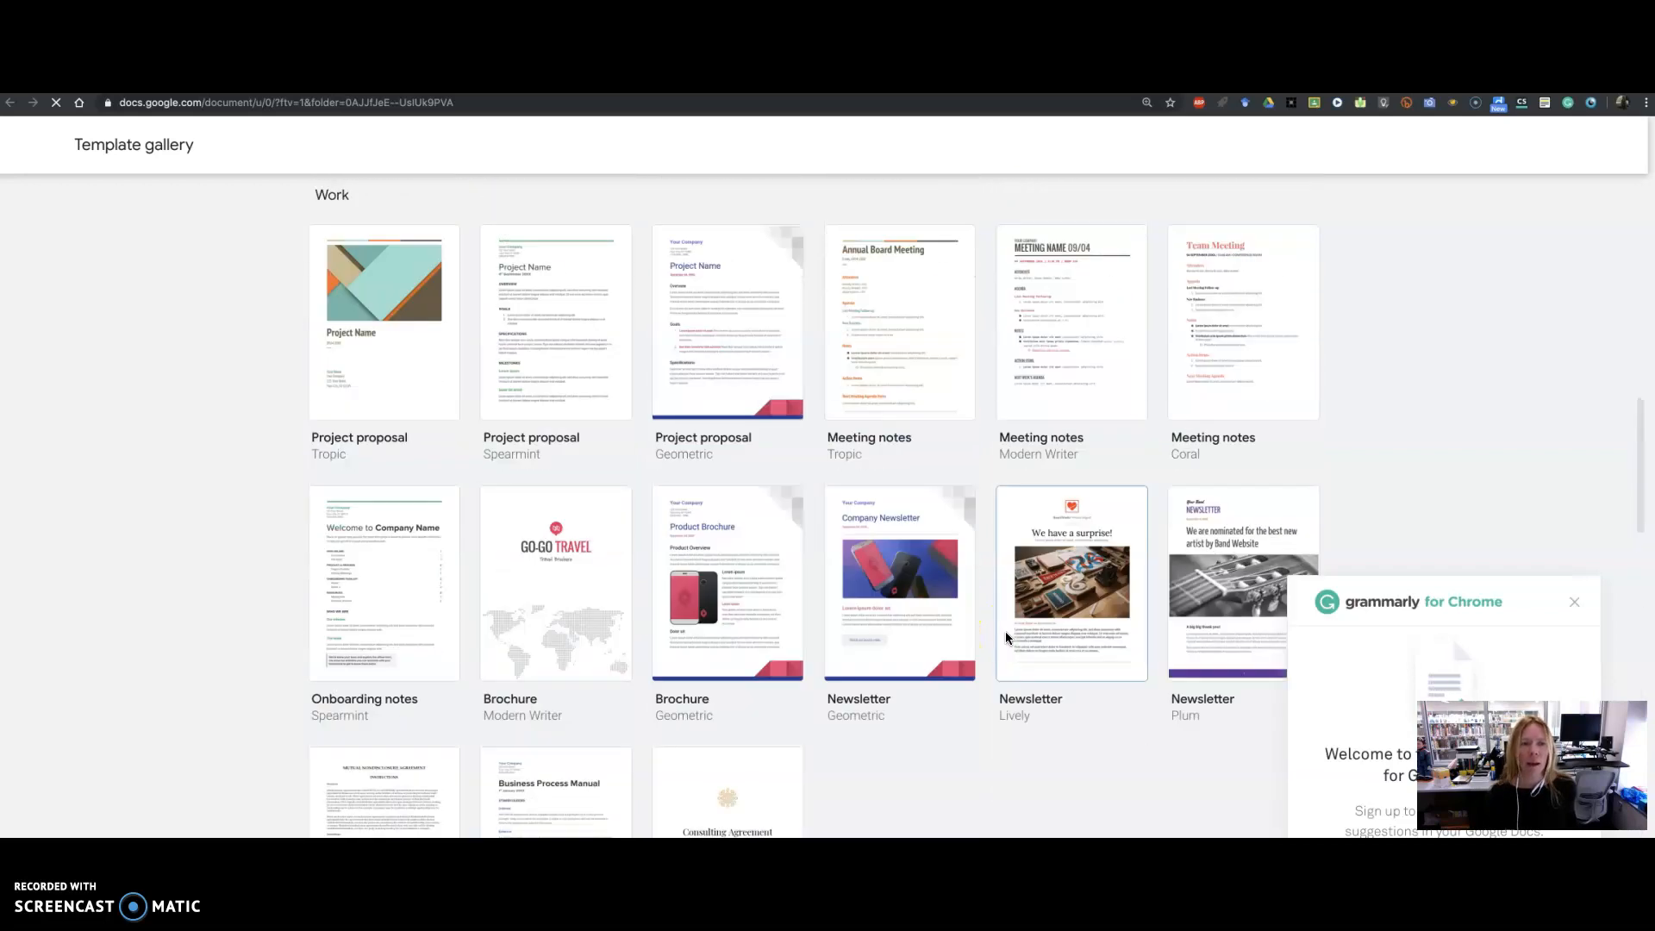
left_click(373, 317)
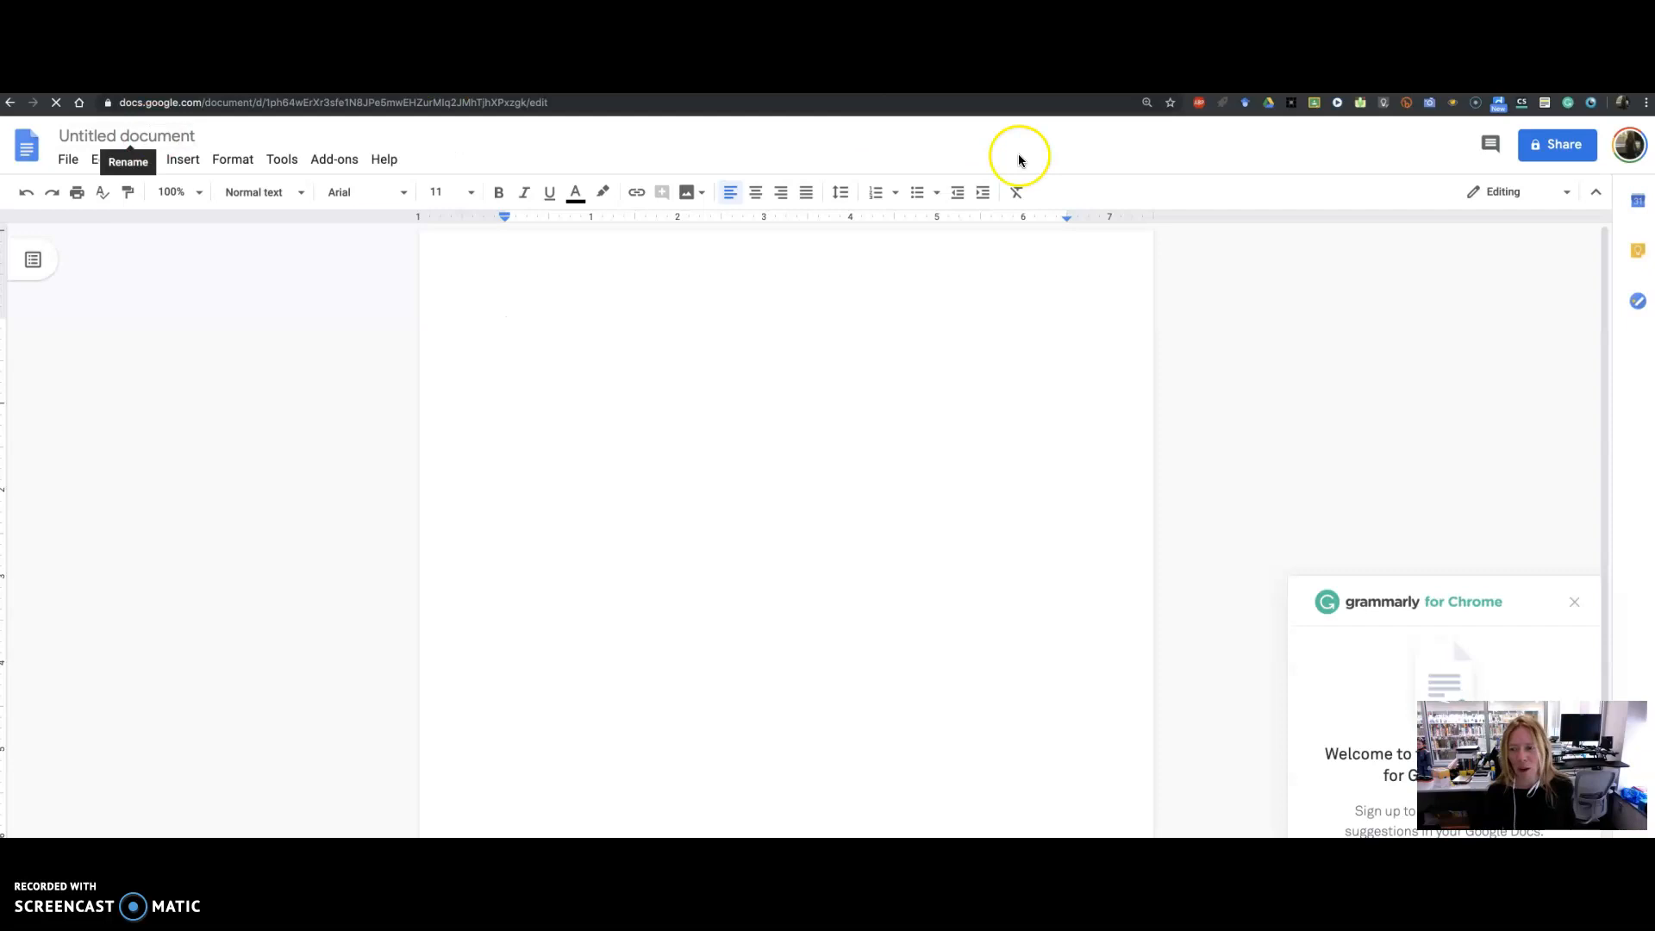
left_click(1573, 604)
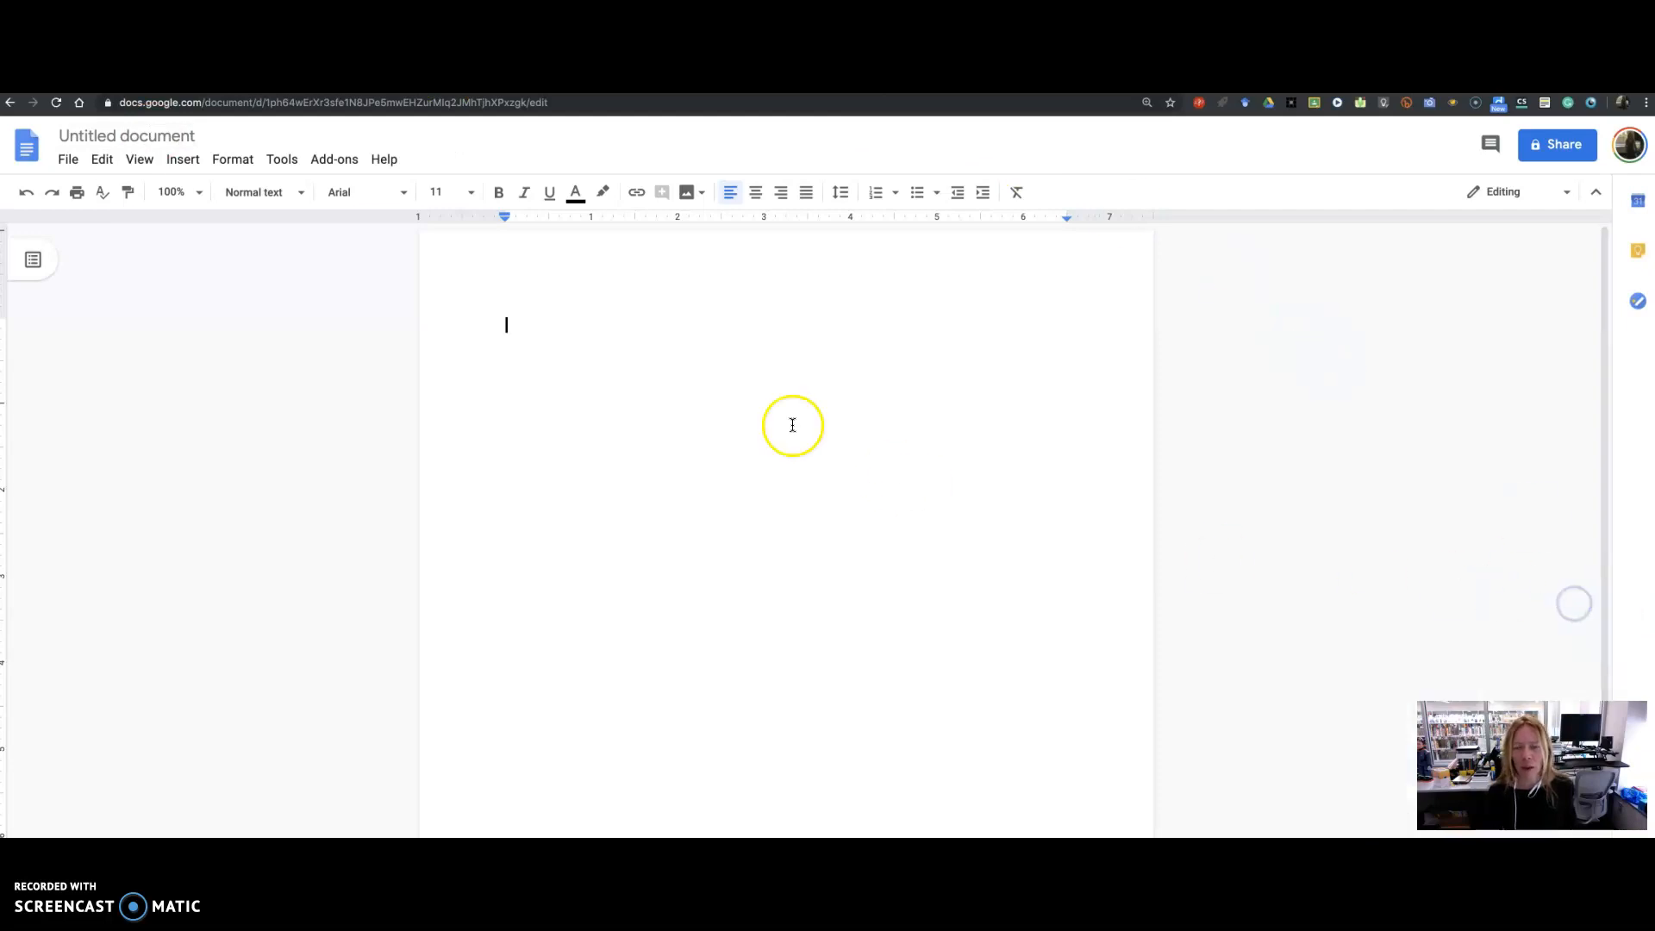
Rename the untitled document as "Google Suite PD".
left_click(159, 135)
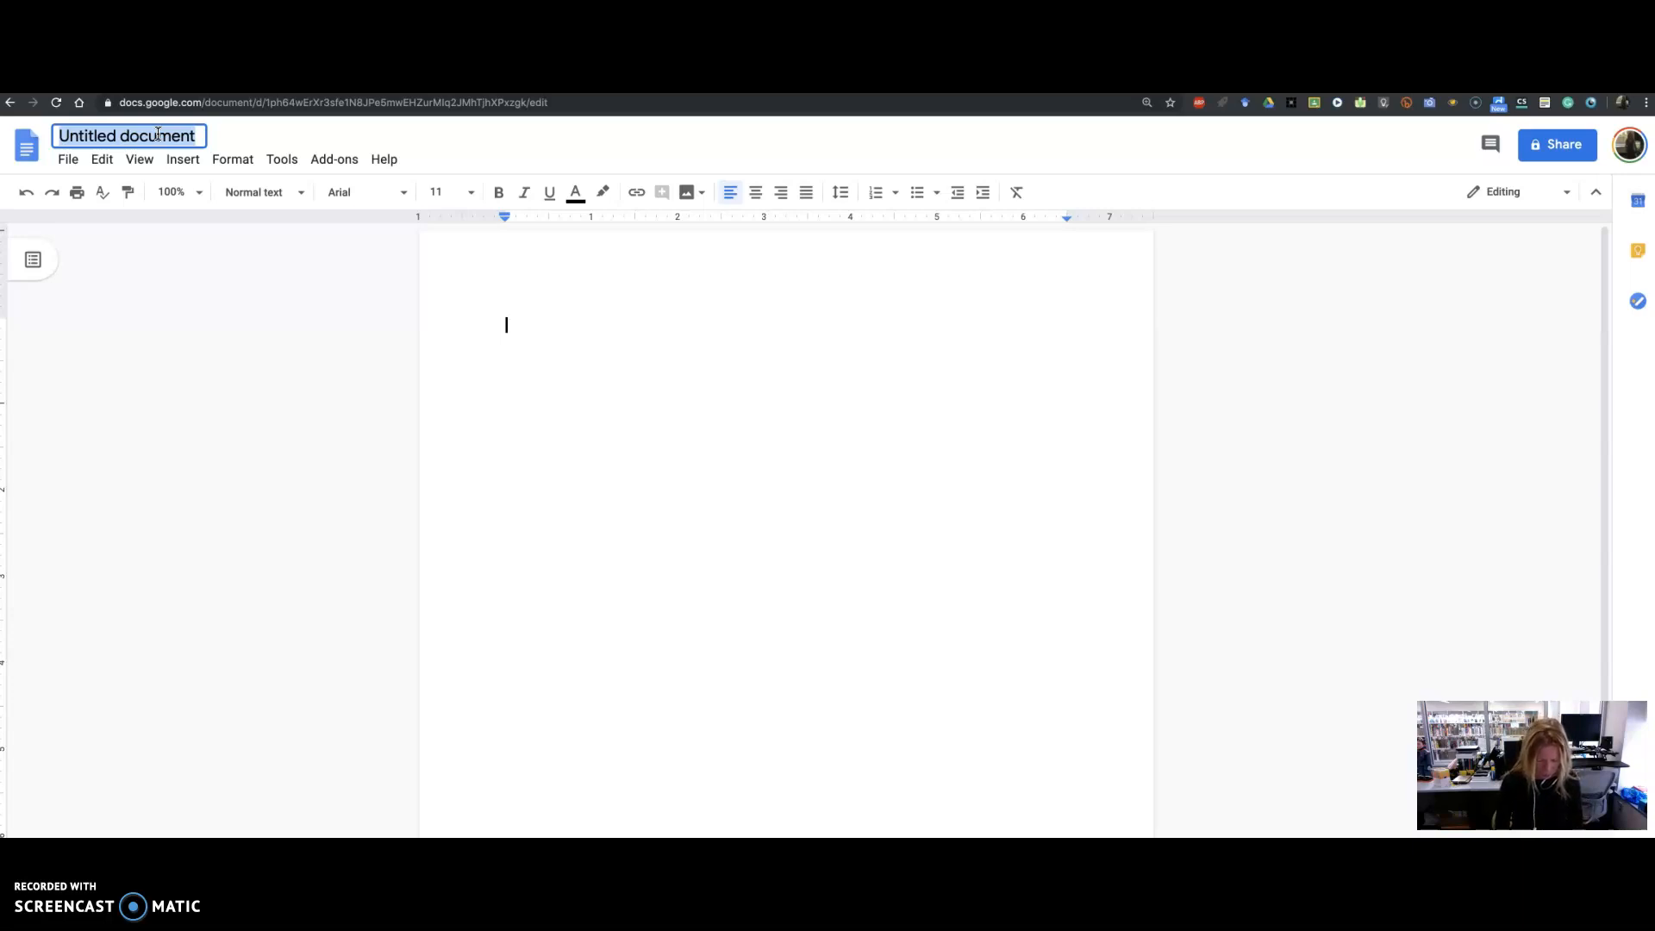
type("Googl")
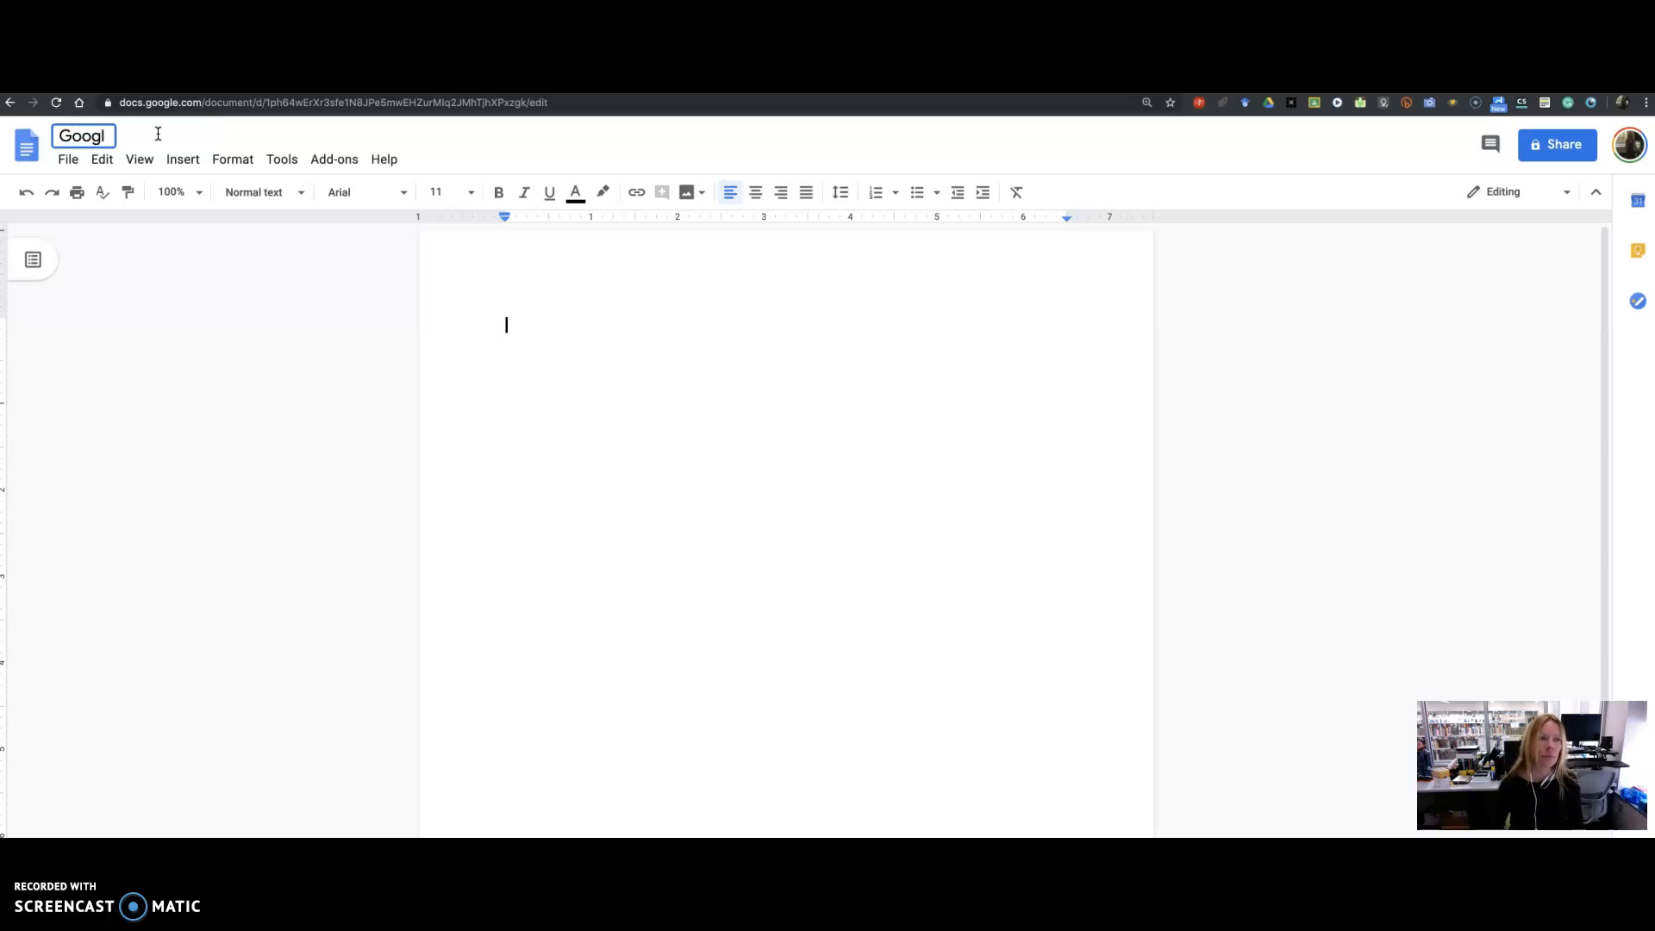
type("e Suti")
key("BackSpace")
type("e PD")
left_click(233, 157)
left_click(397, 124)
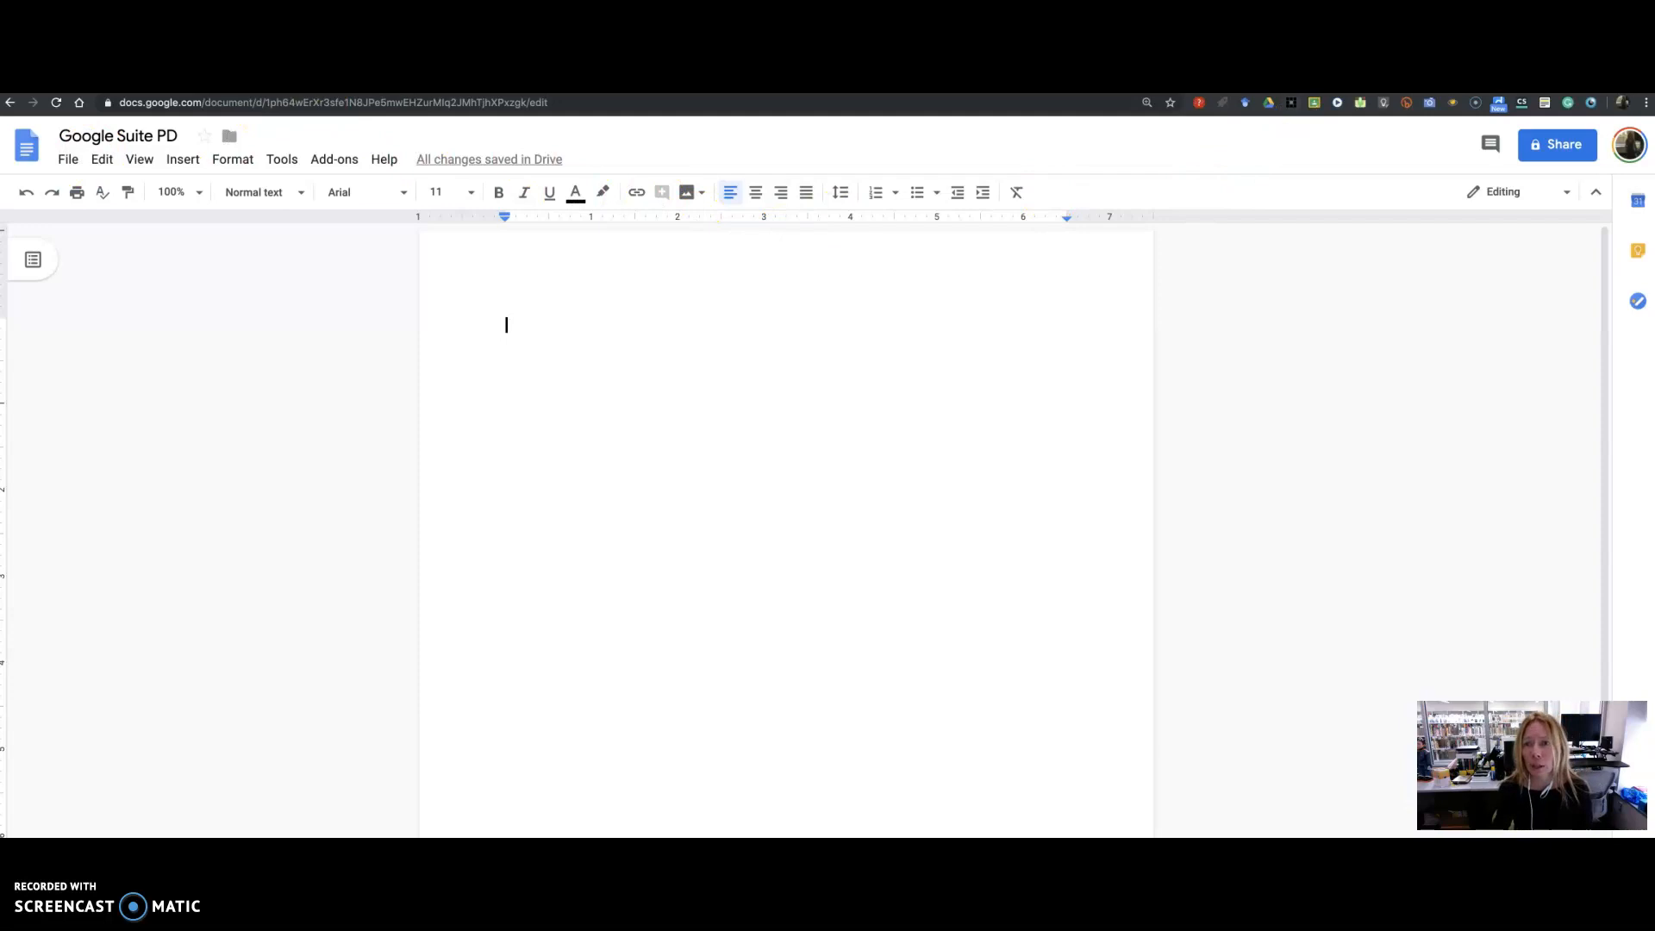
Switch to Google Drive, view the options for new items and for opening the "Running Notes" file, and return to the document.
key("ctrl+shift+Tab")
left_click(43, 185)
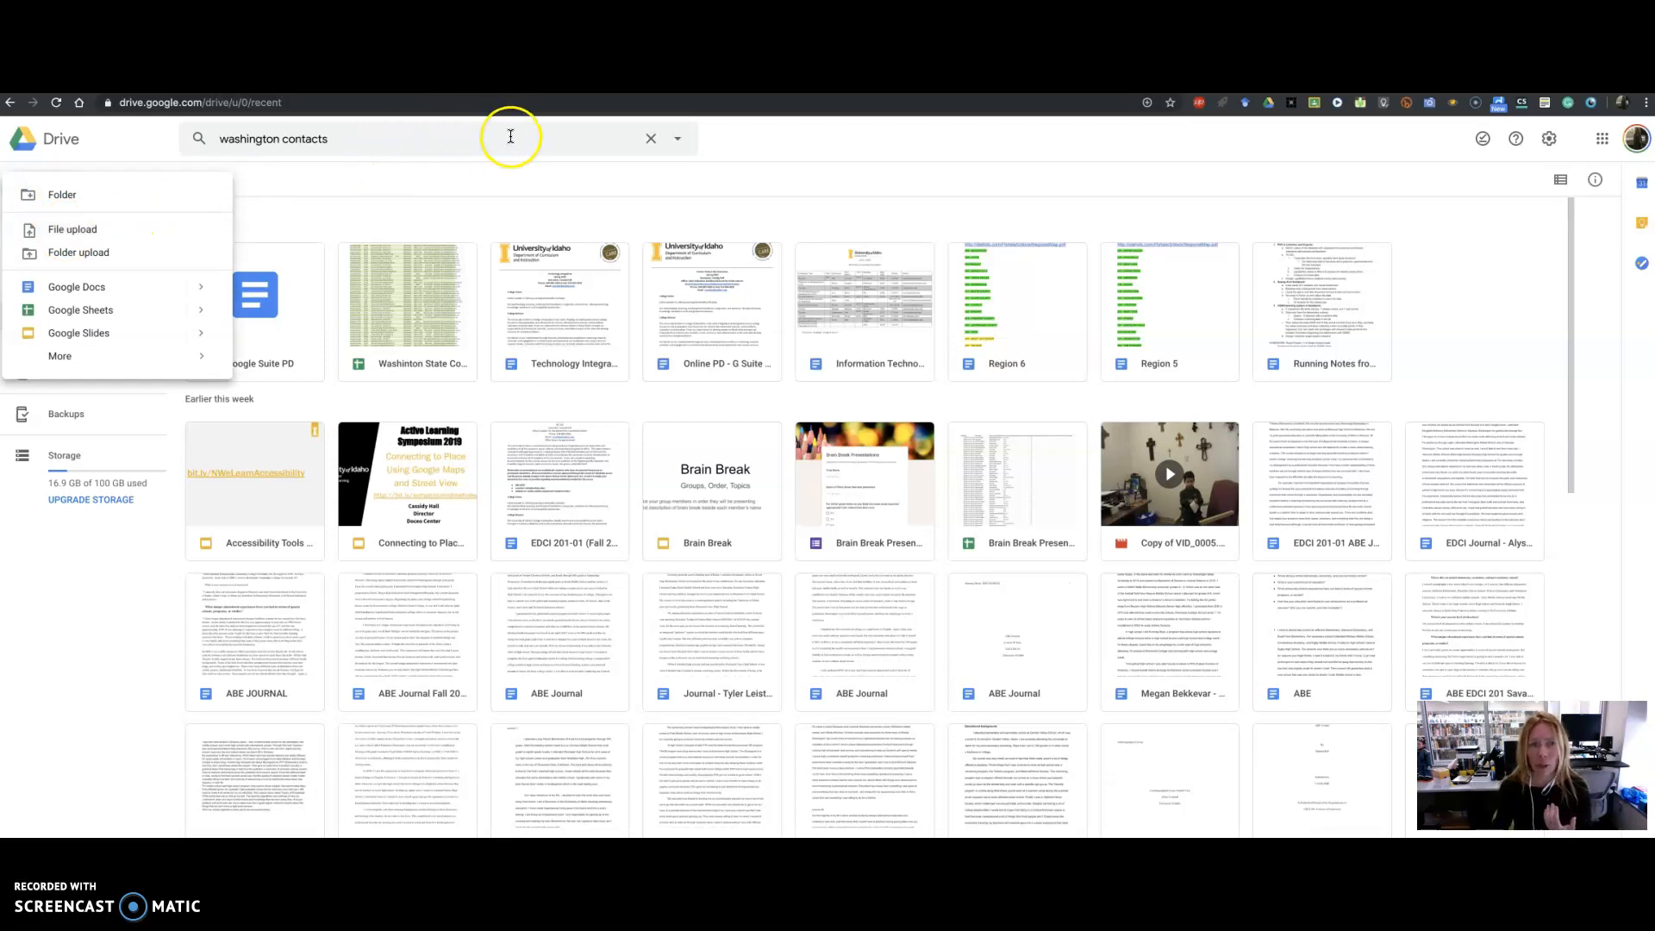
left_click(486, 194)
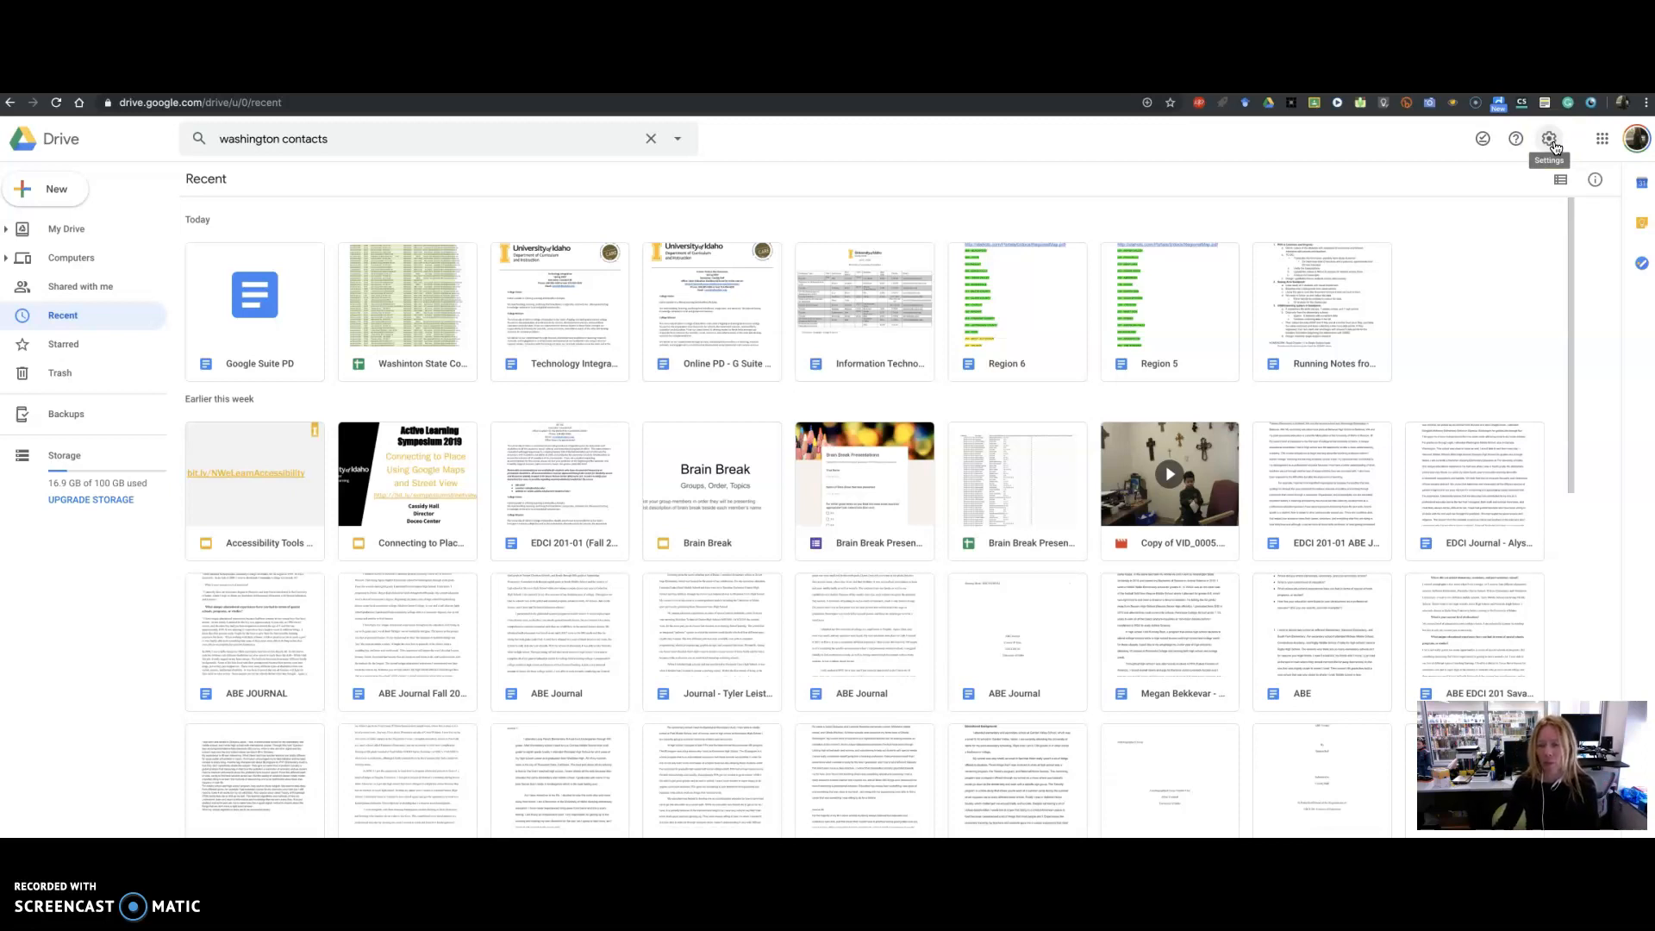
right_click(1331, 341)
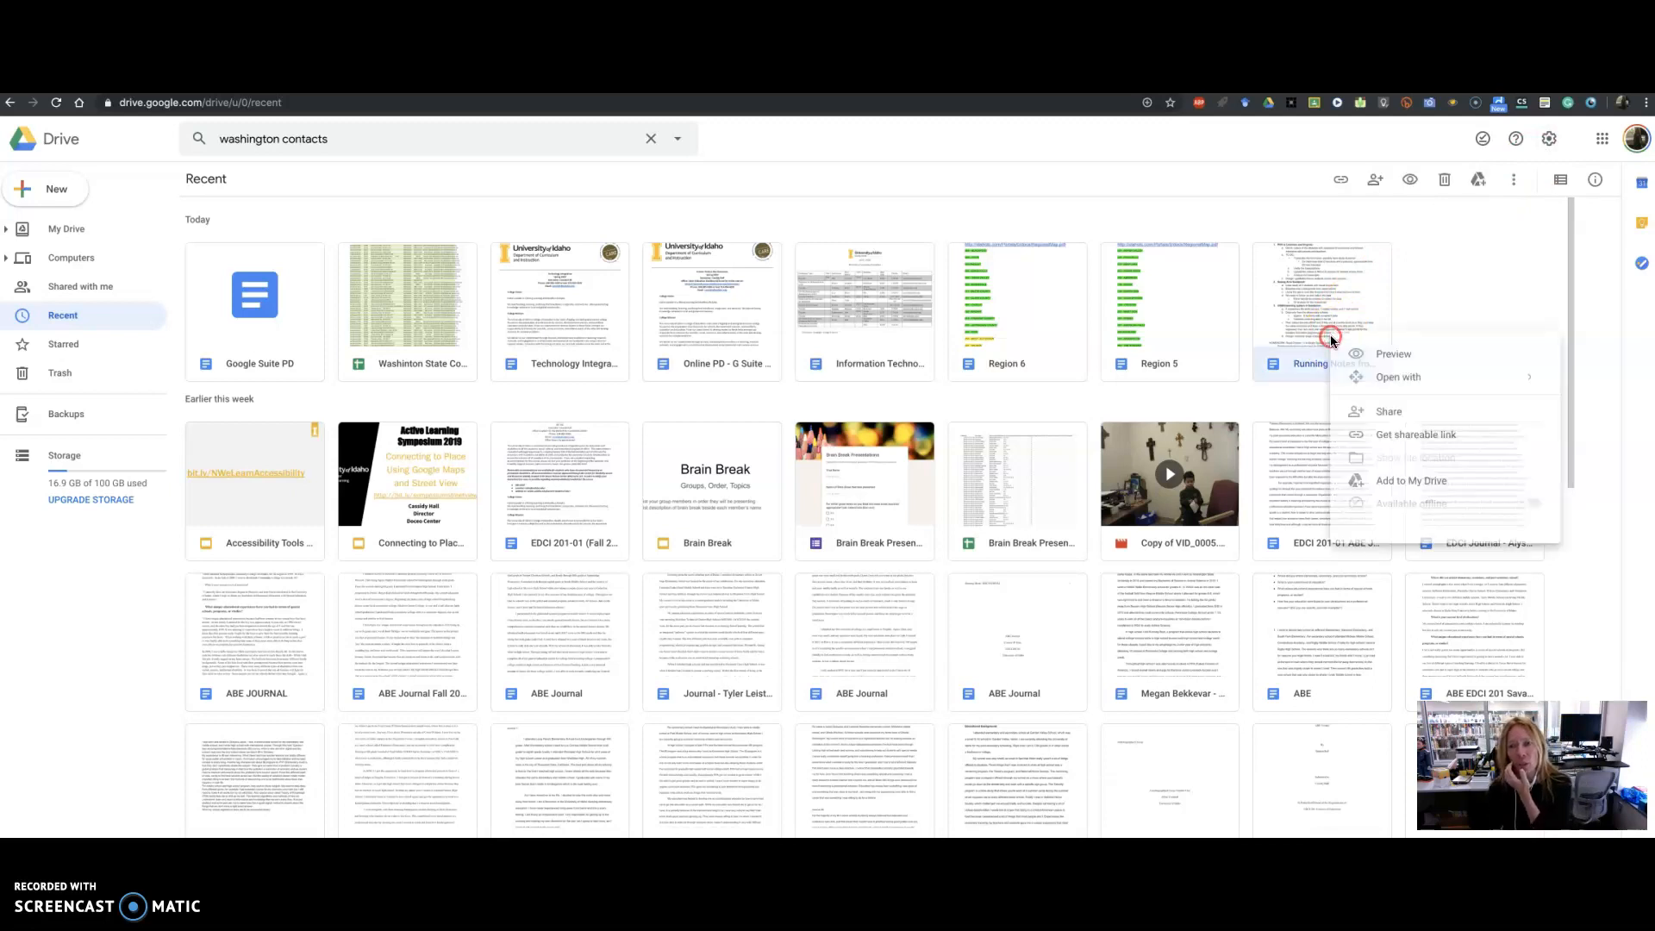
mouse_move(1390, 386)
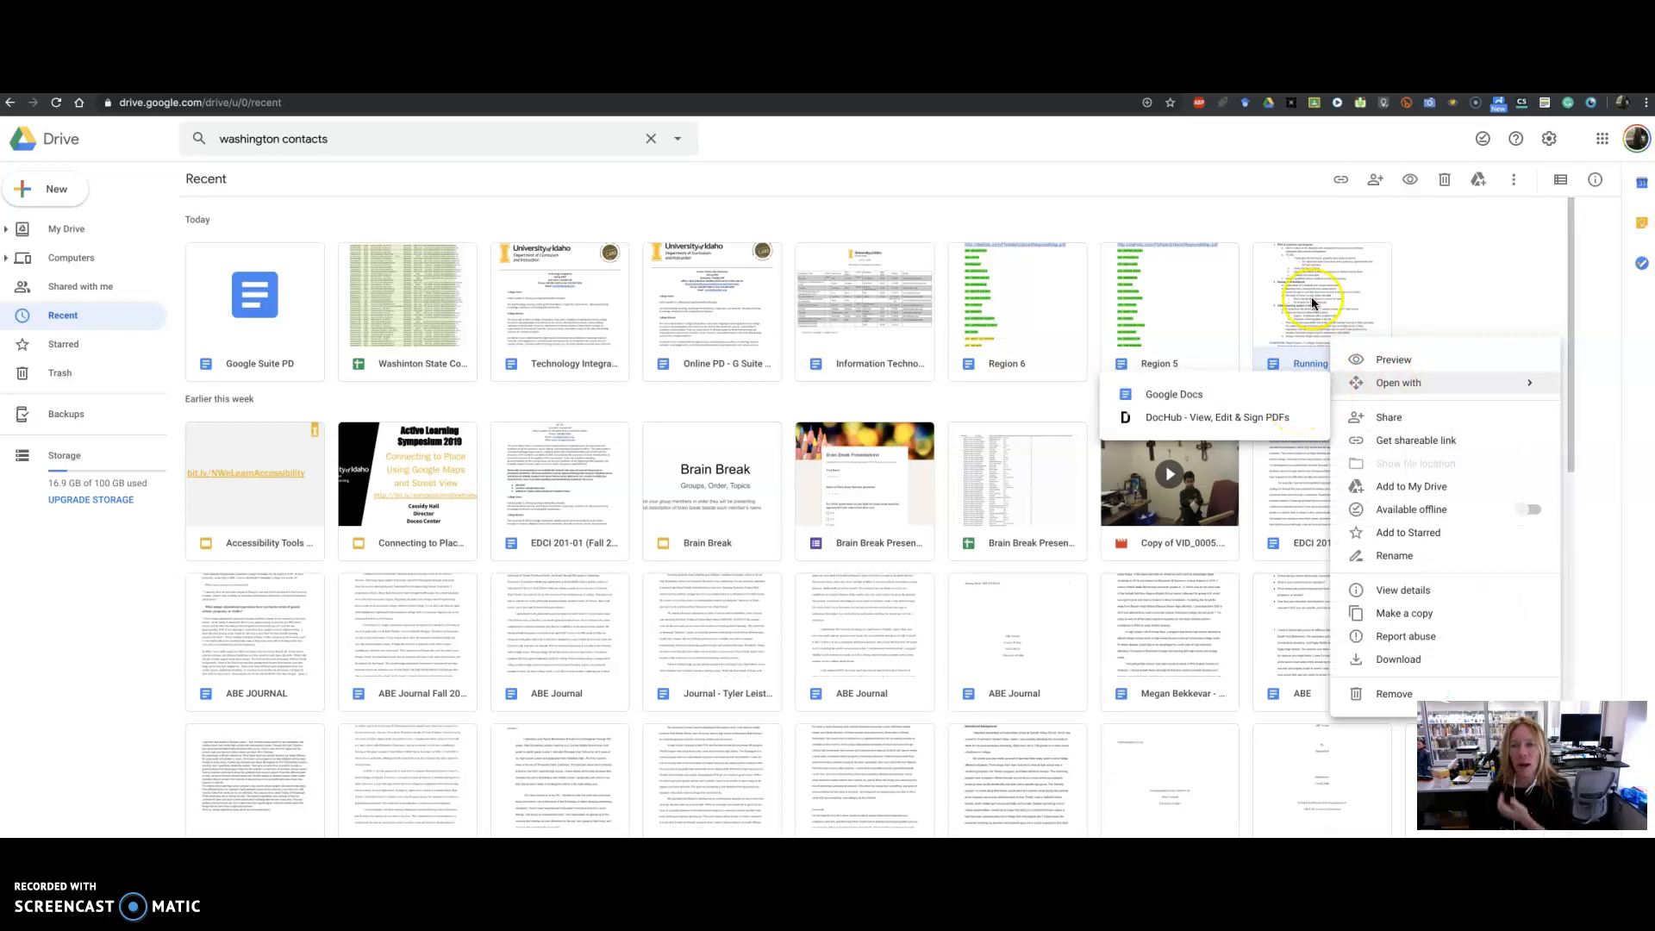
left_click(1334, 196)
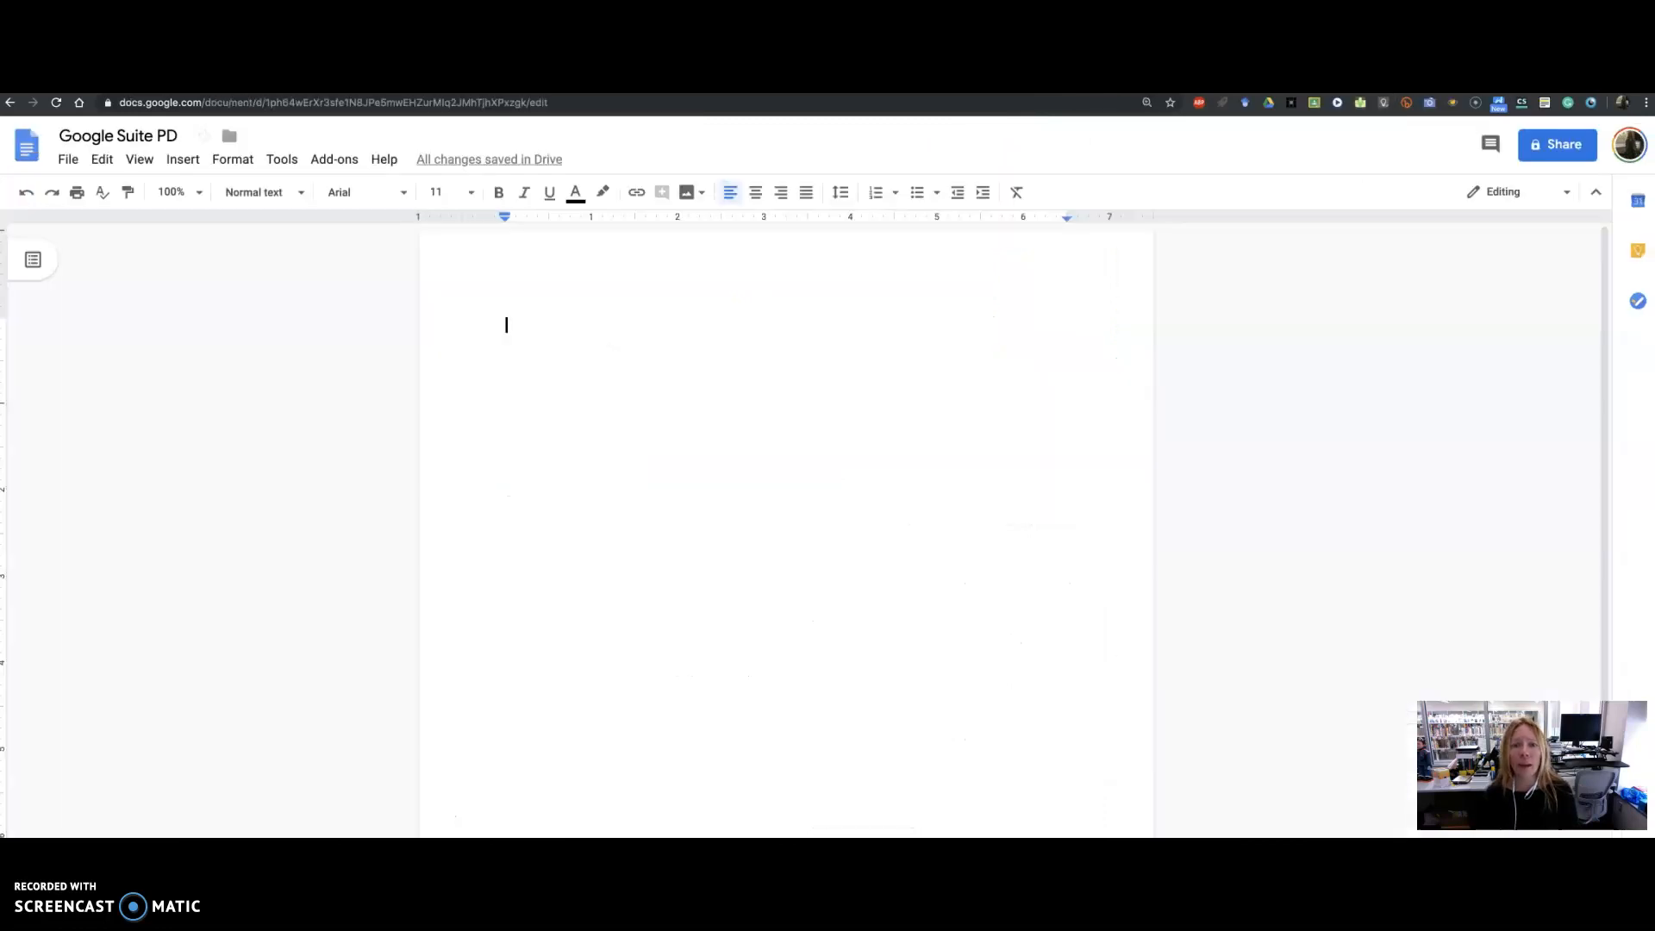
View the file formats available for downloading the document.
left_click(69, 160)
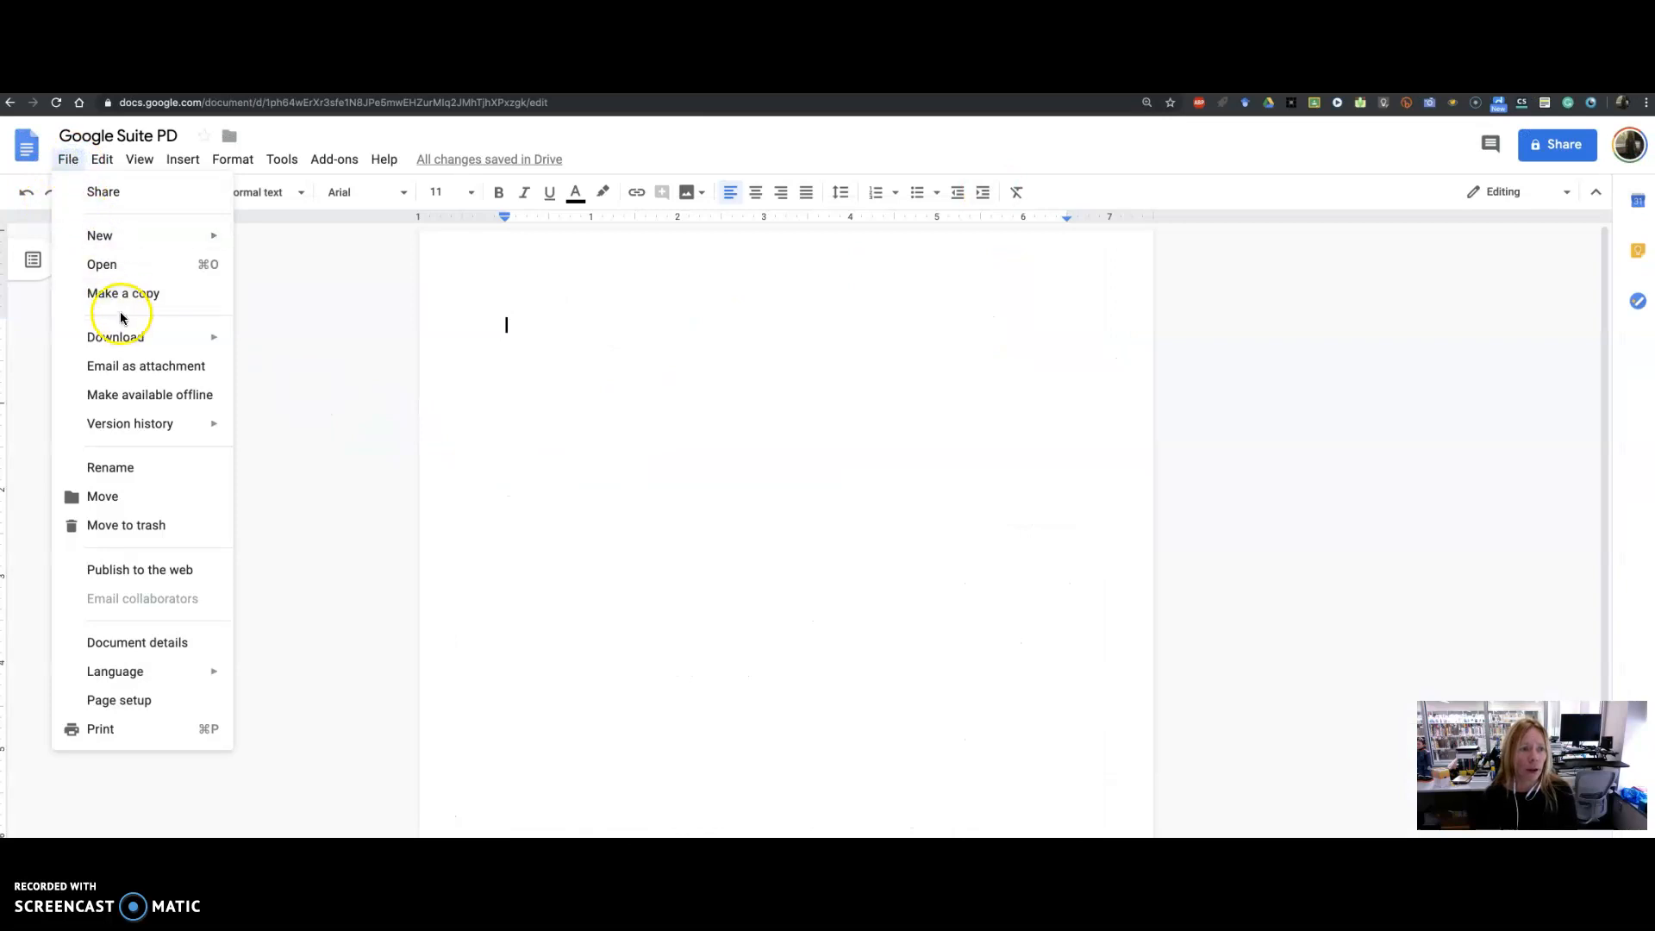
left_click(136, 338)
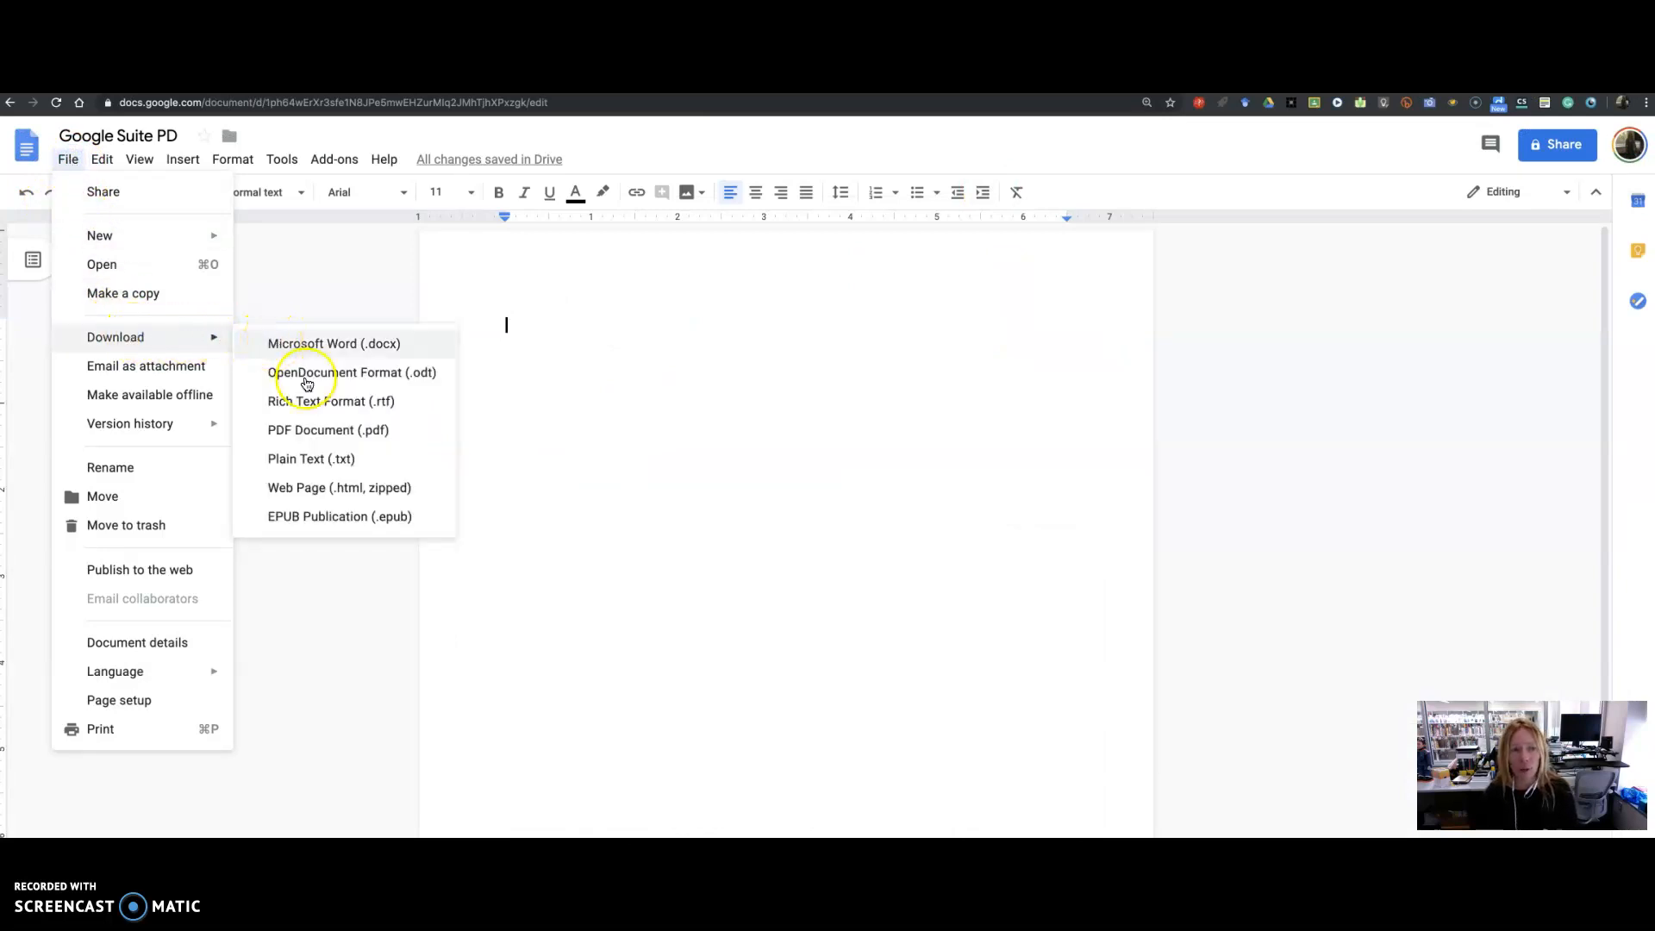
left_click(306, 315)
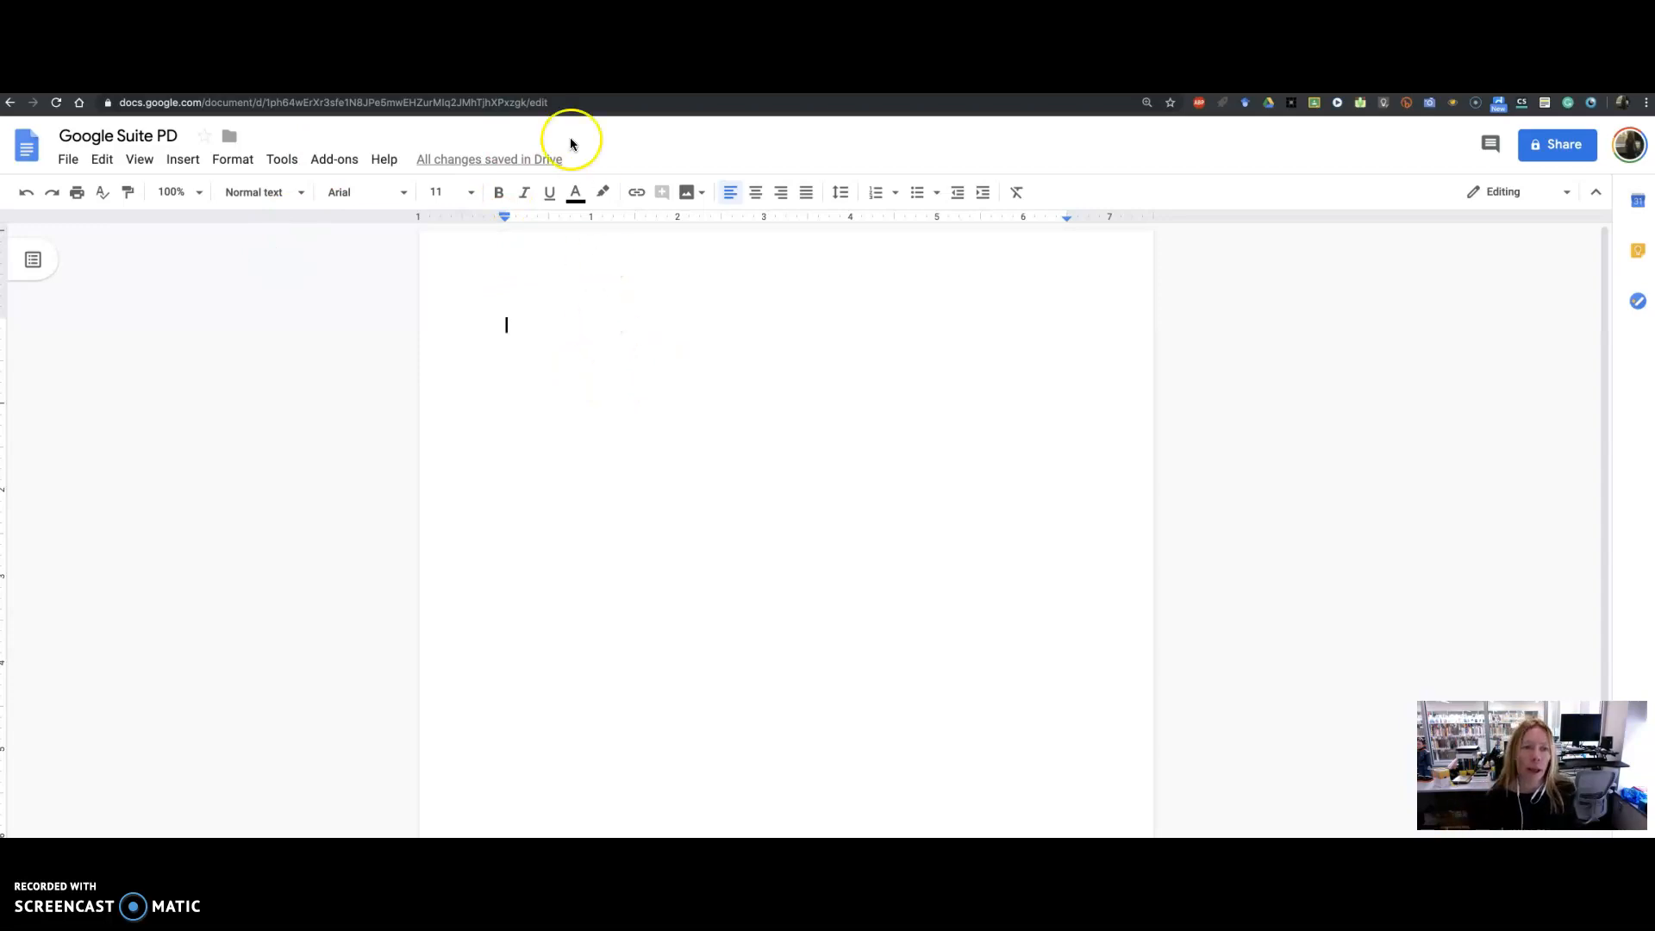
Dictate a passage with punctuation into the document using voice typing, allowing microphone access, and close voice typing when finished.
left_click(282, 159)
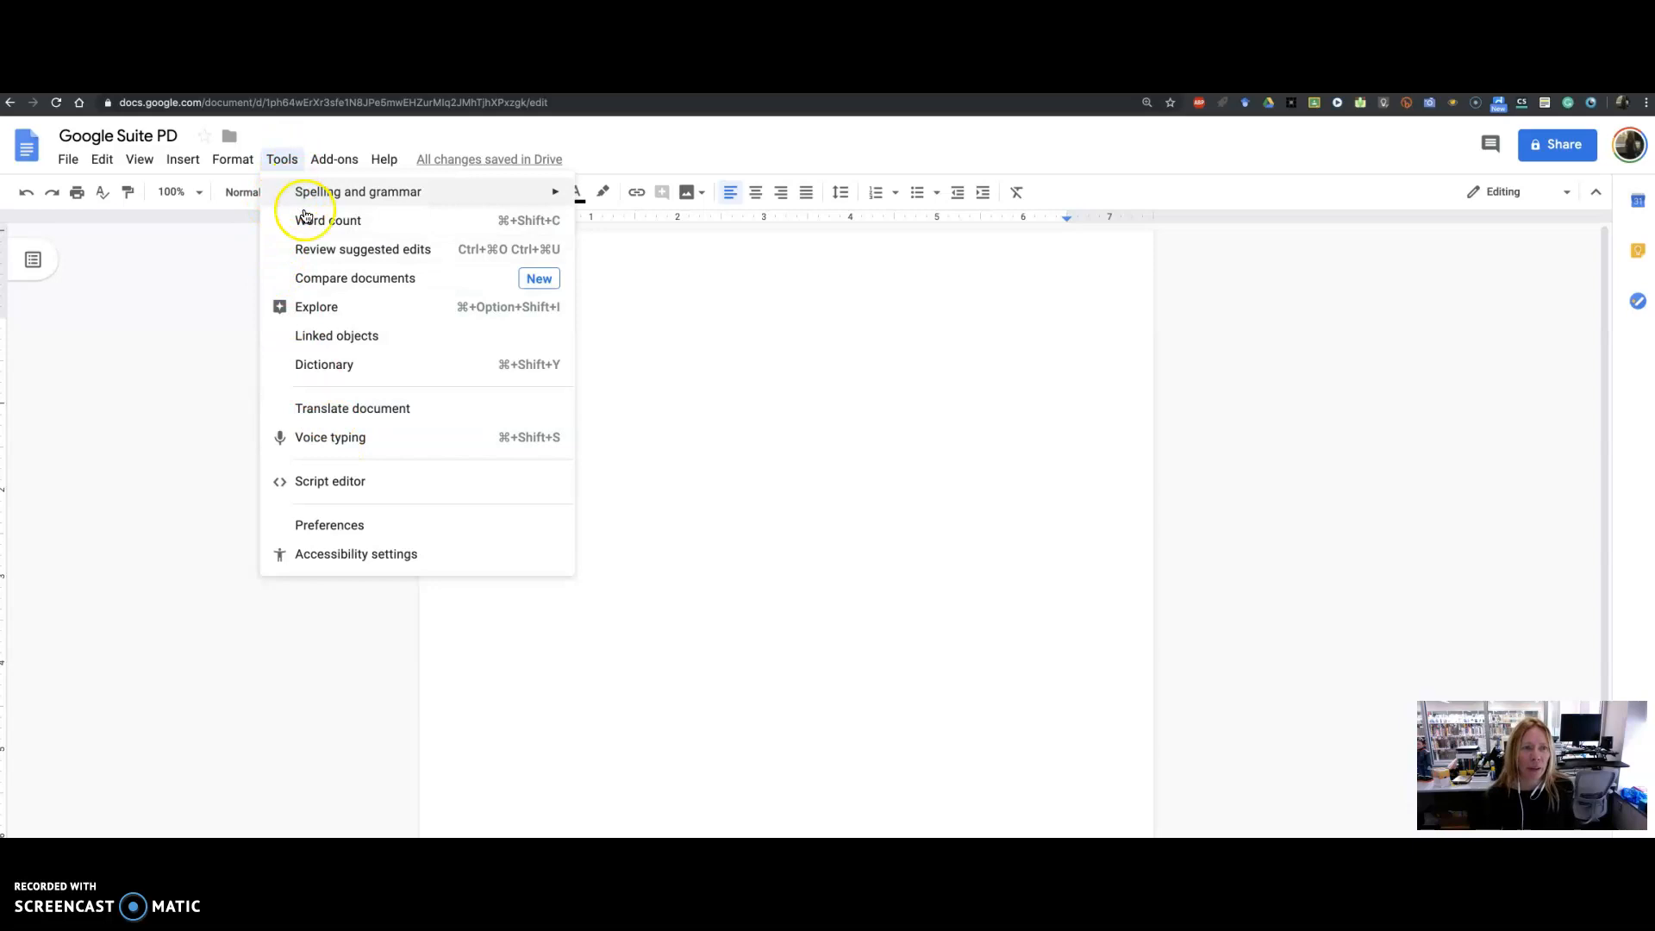
left_click(386, 440)
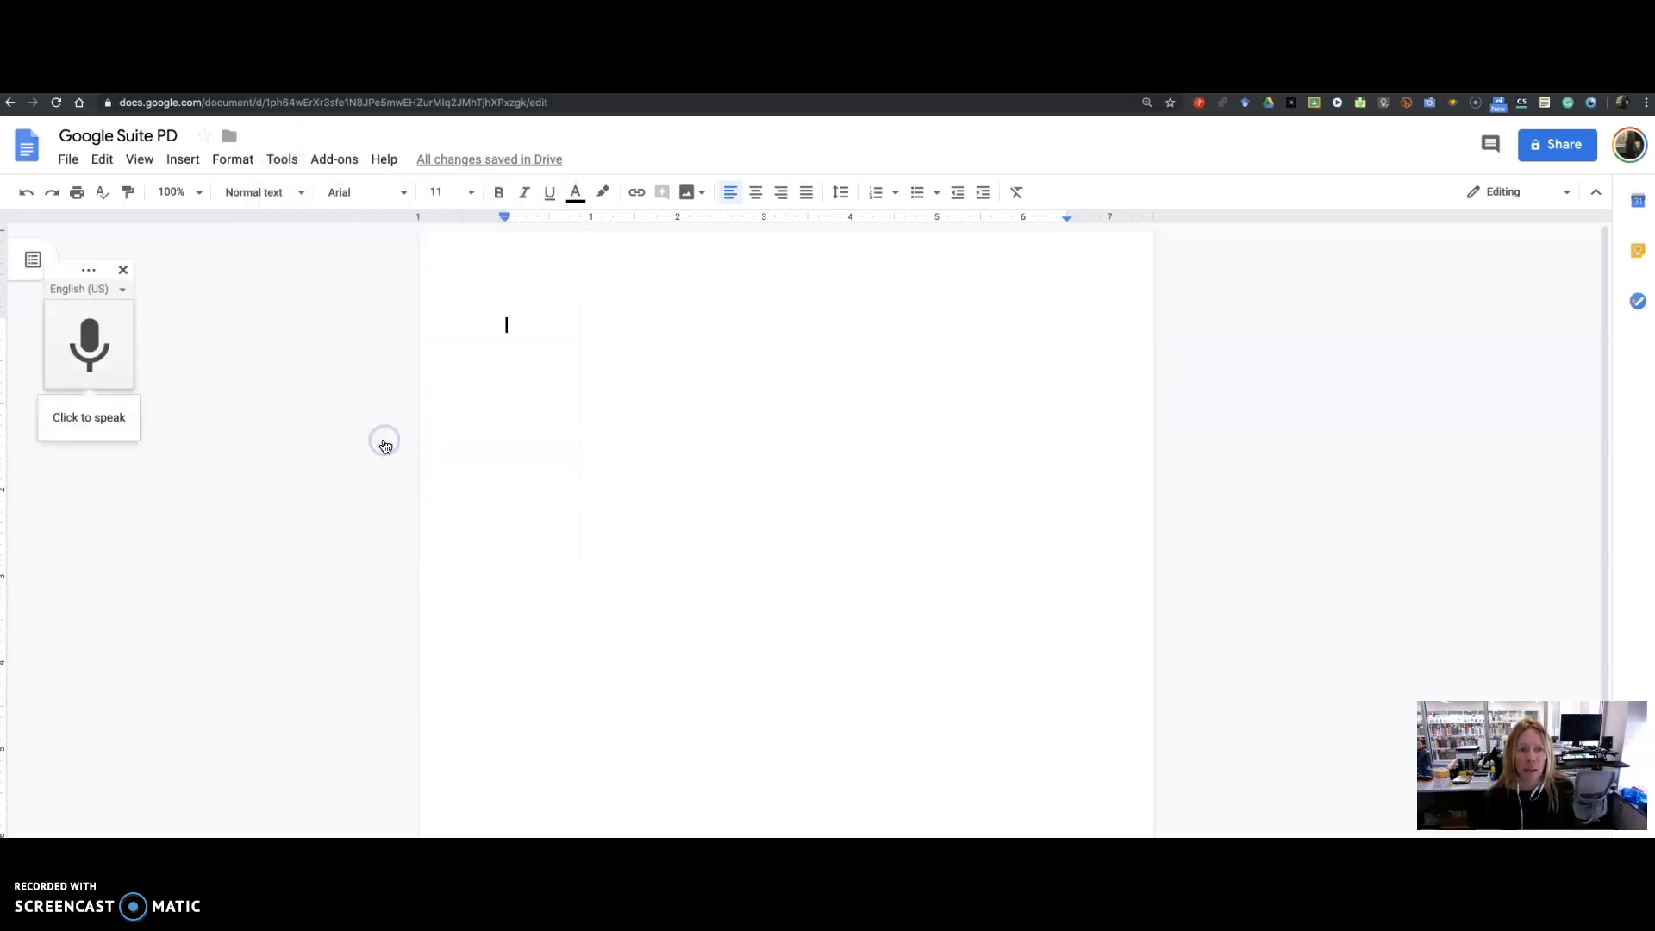
left_click(96, 419)
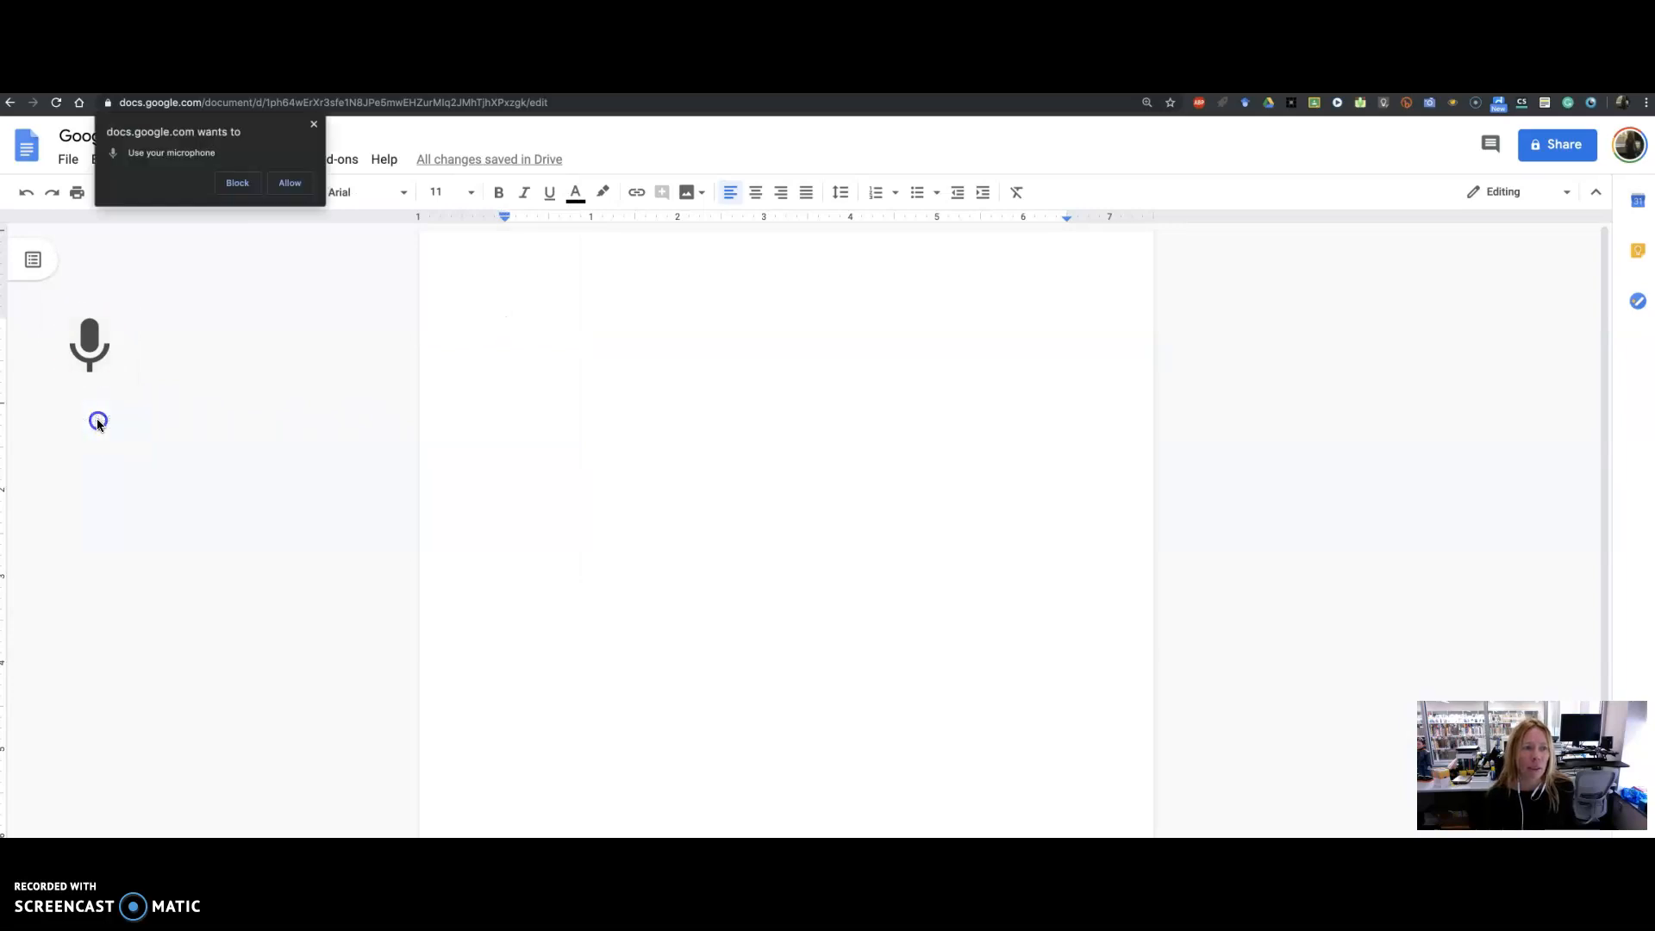
left_click(289, 183)
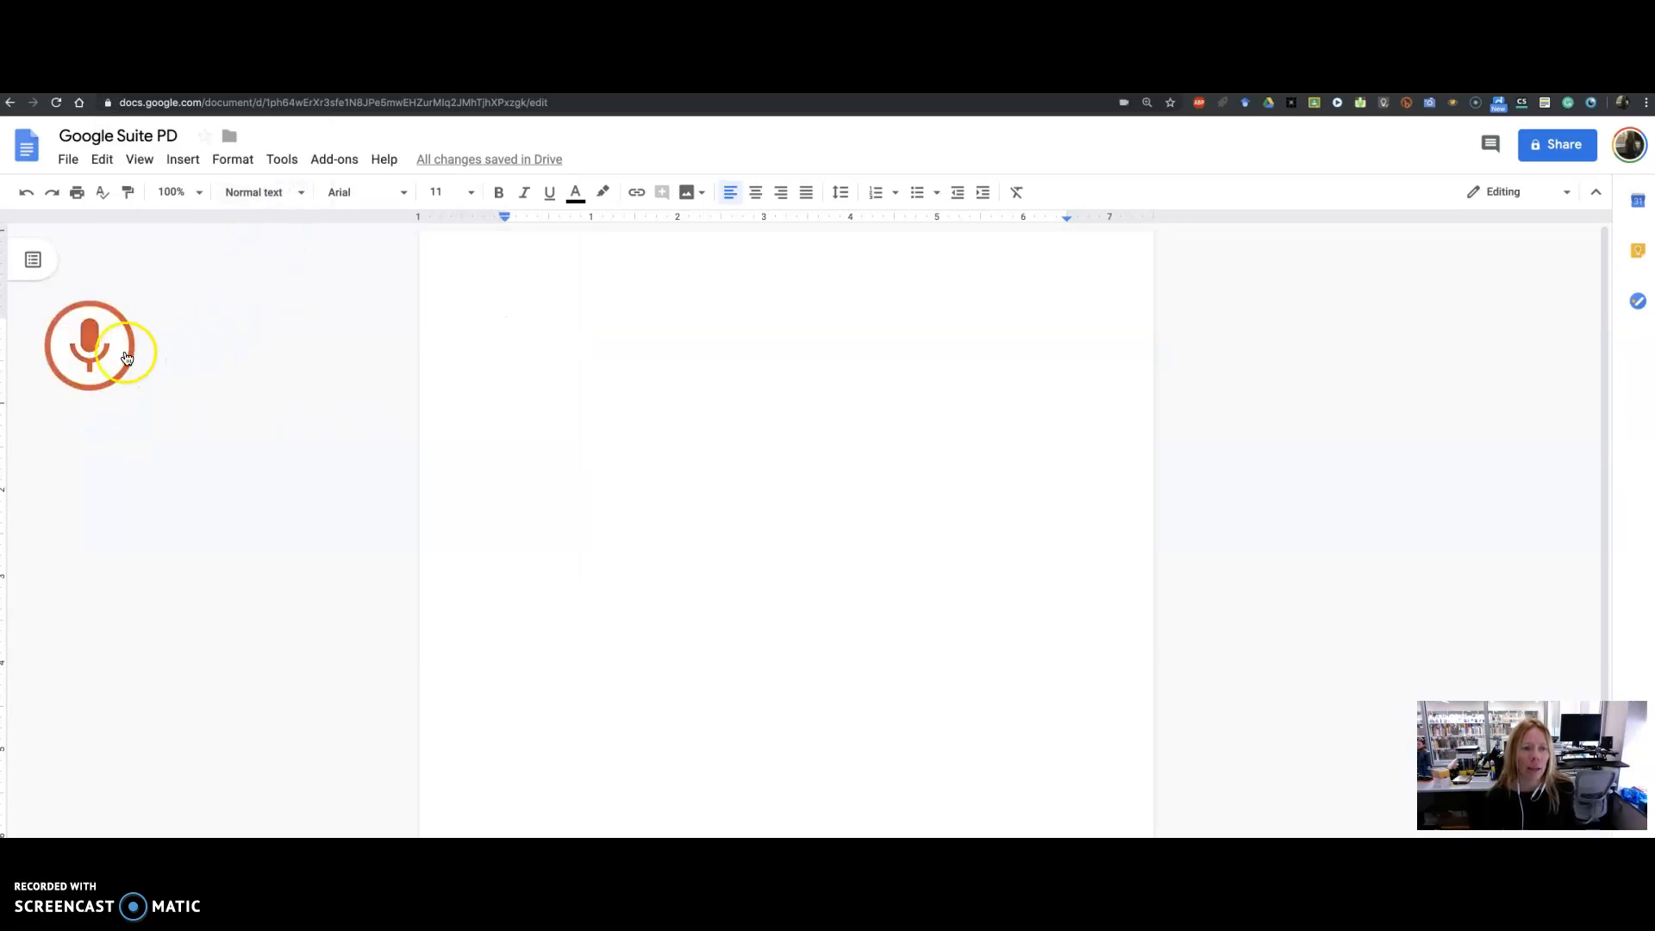
left_click(96, 360)
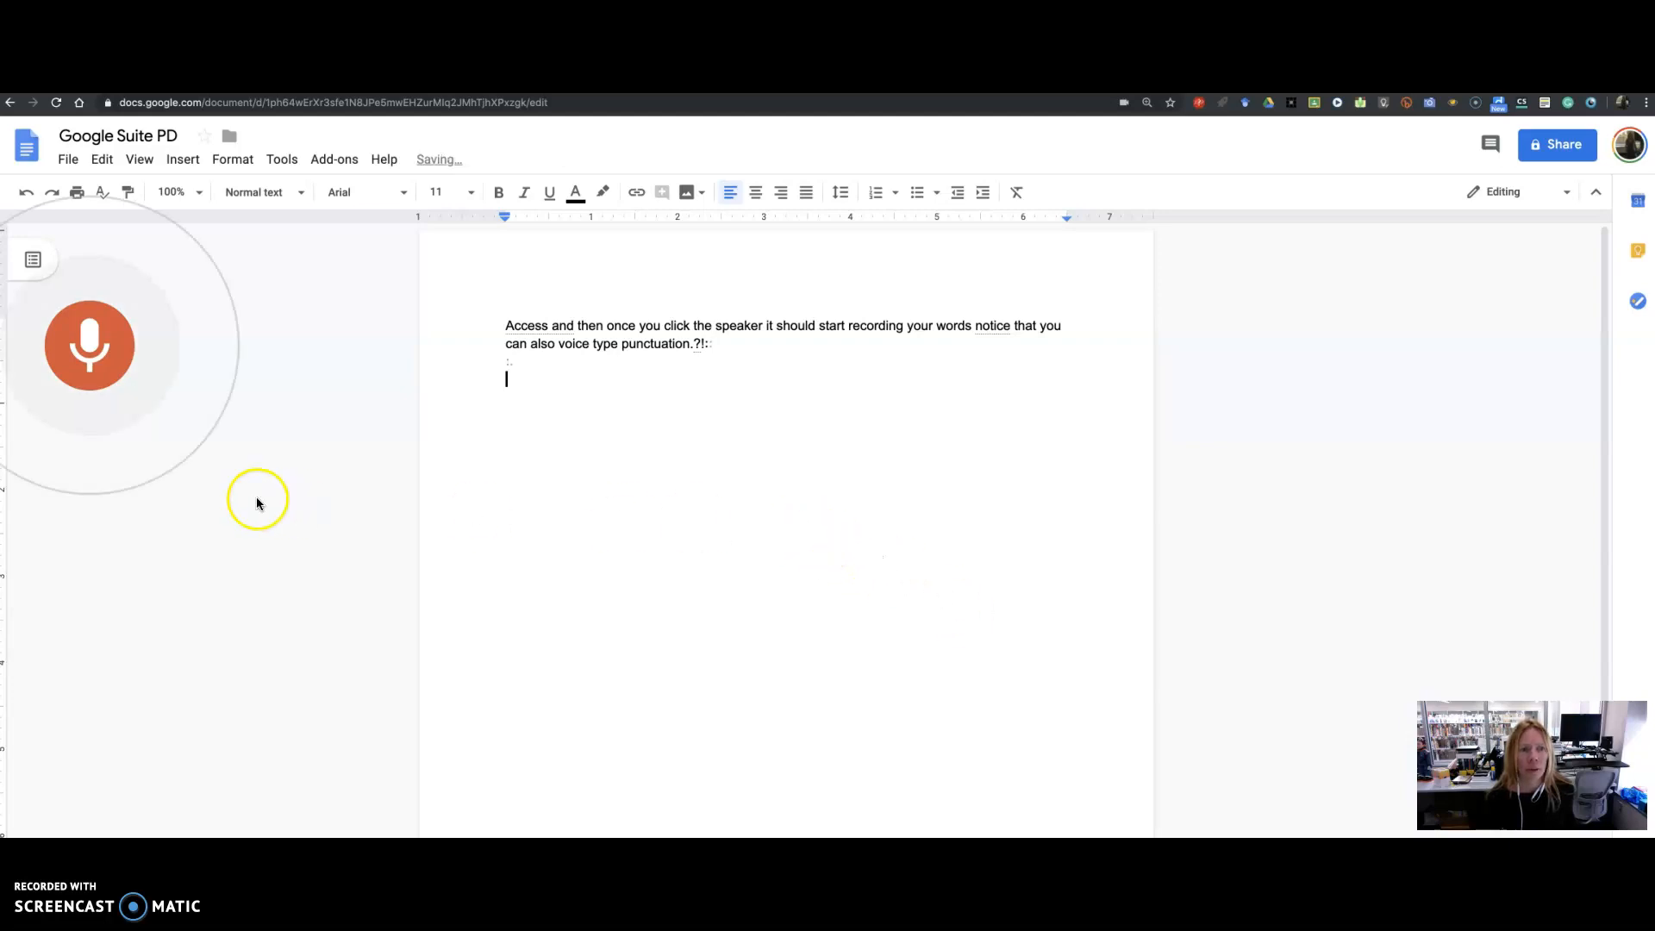
left_click(92, 371)
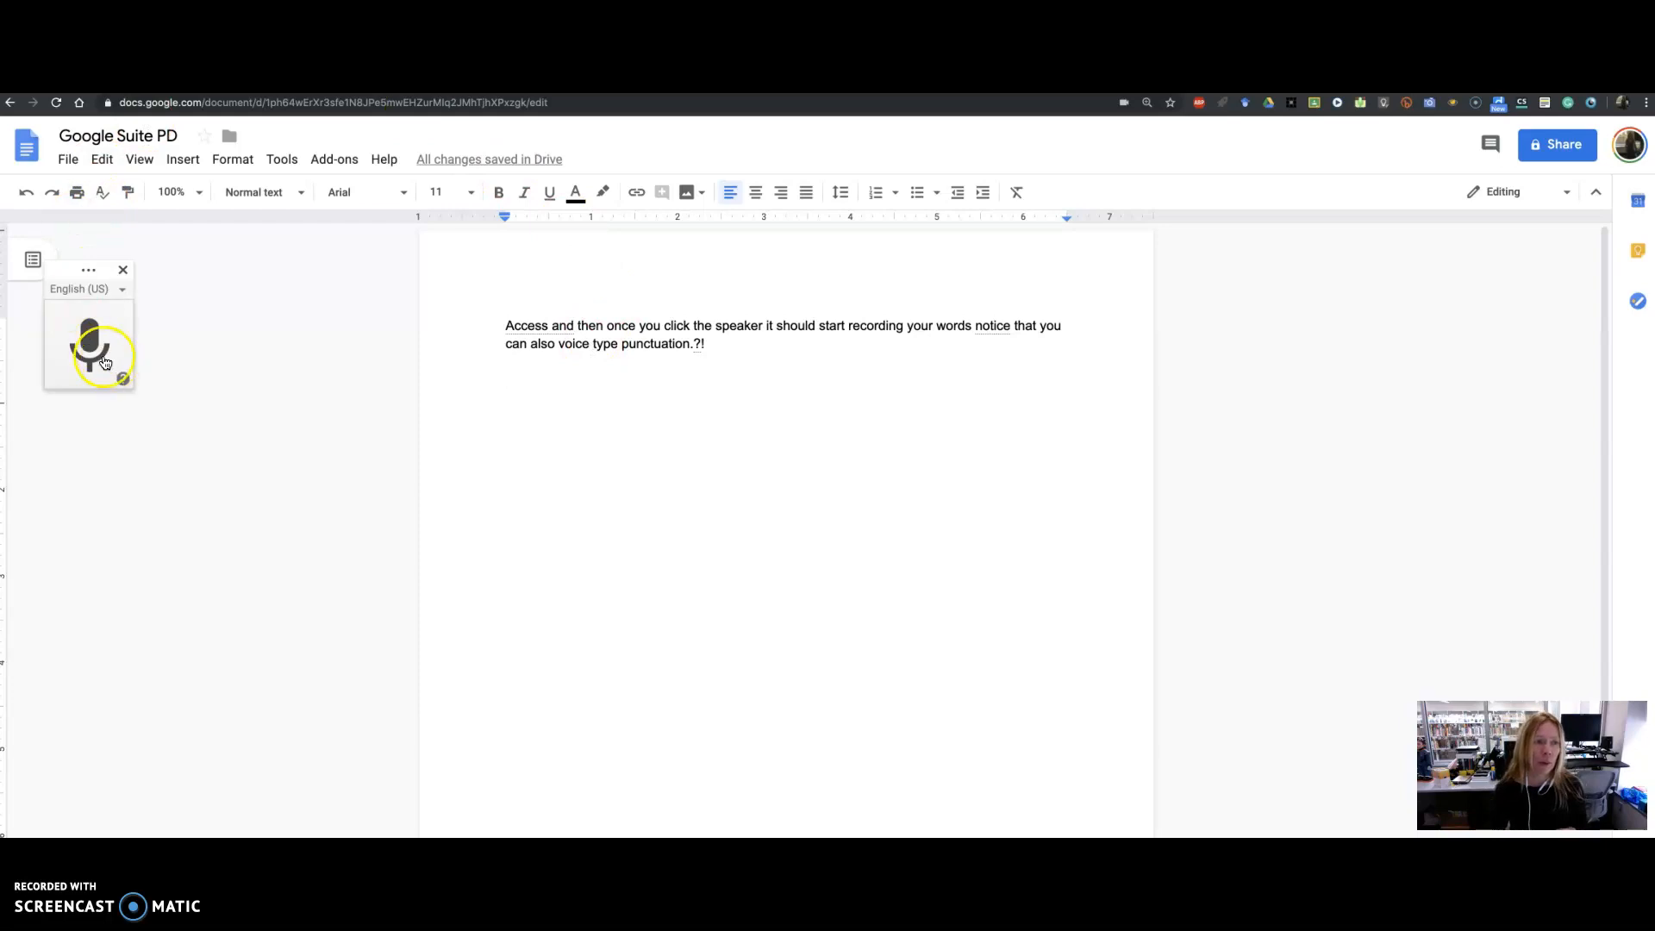
left_click(123, 272)
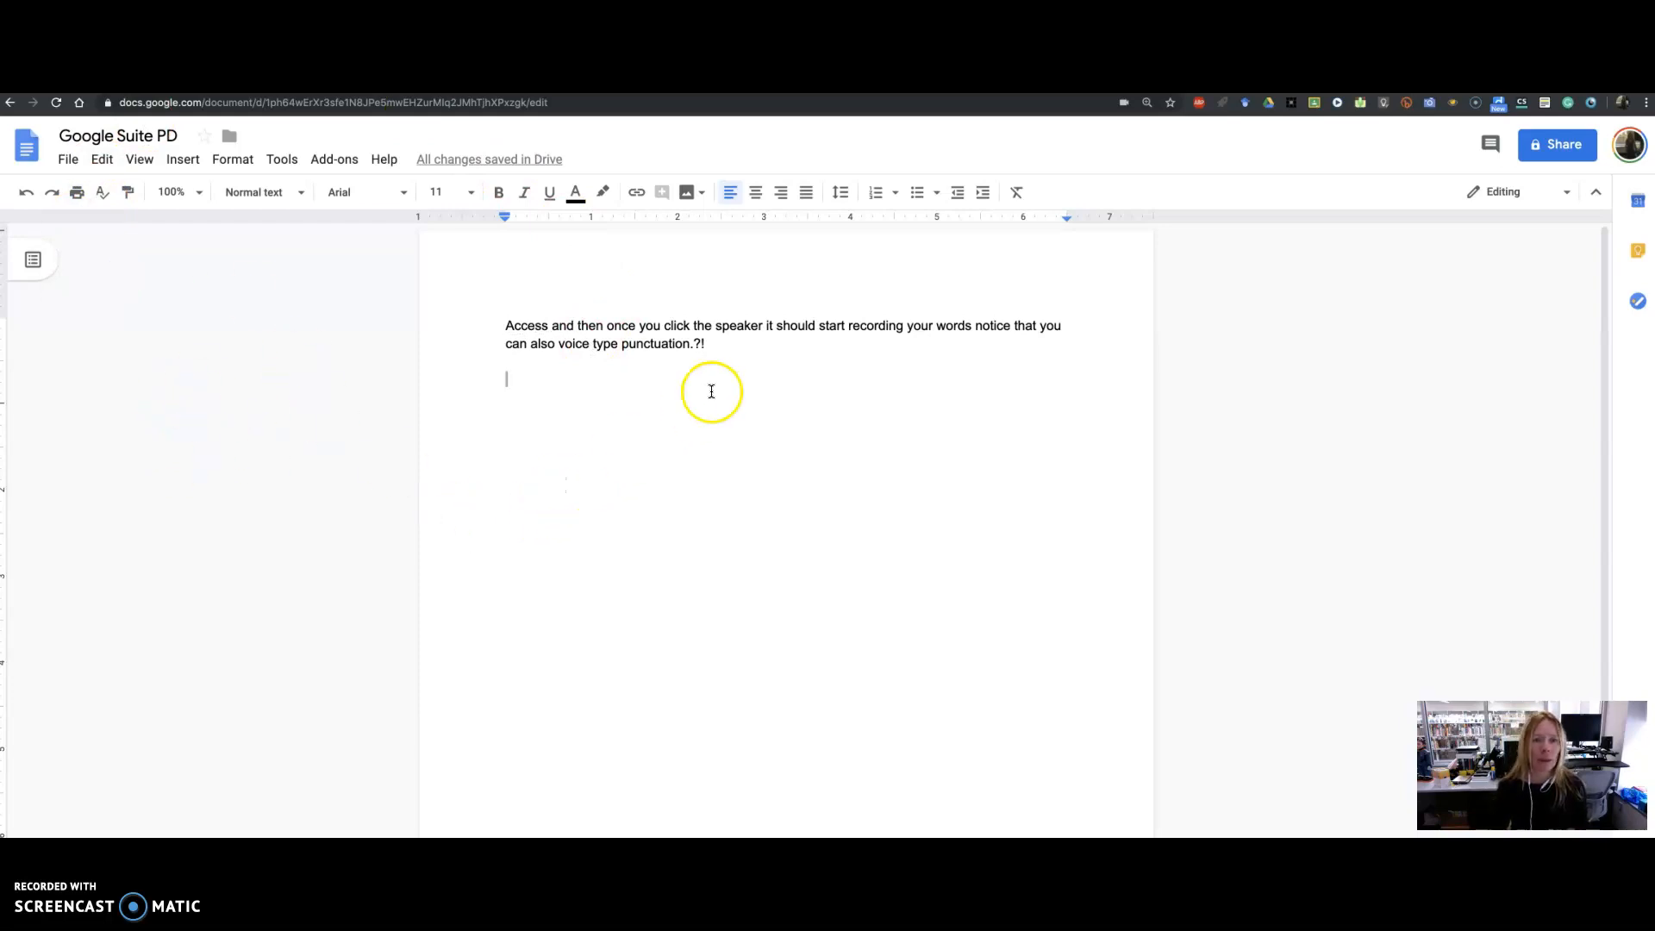
Replace the dictated passage with the copied news article about Google's Sycamore quantum processor.
left_click_drag(716, 351, 445, 306)
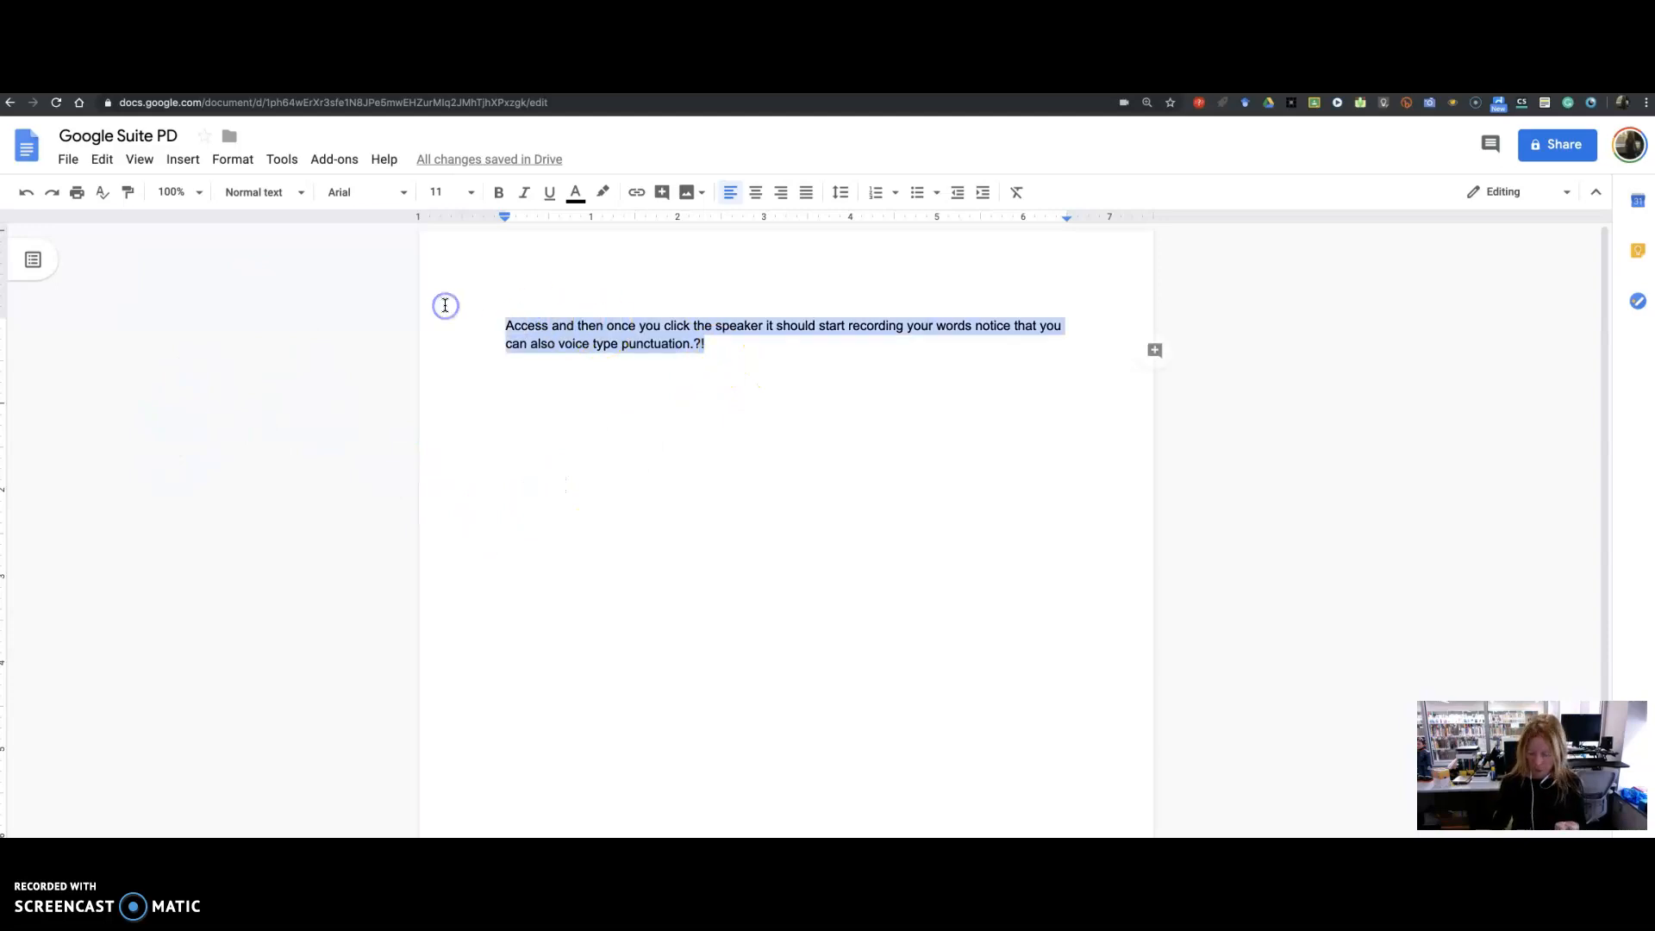
key("BackSpace")
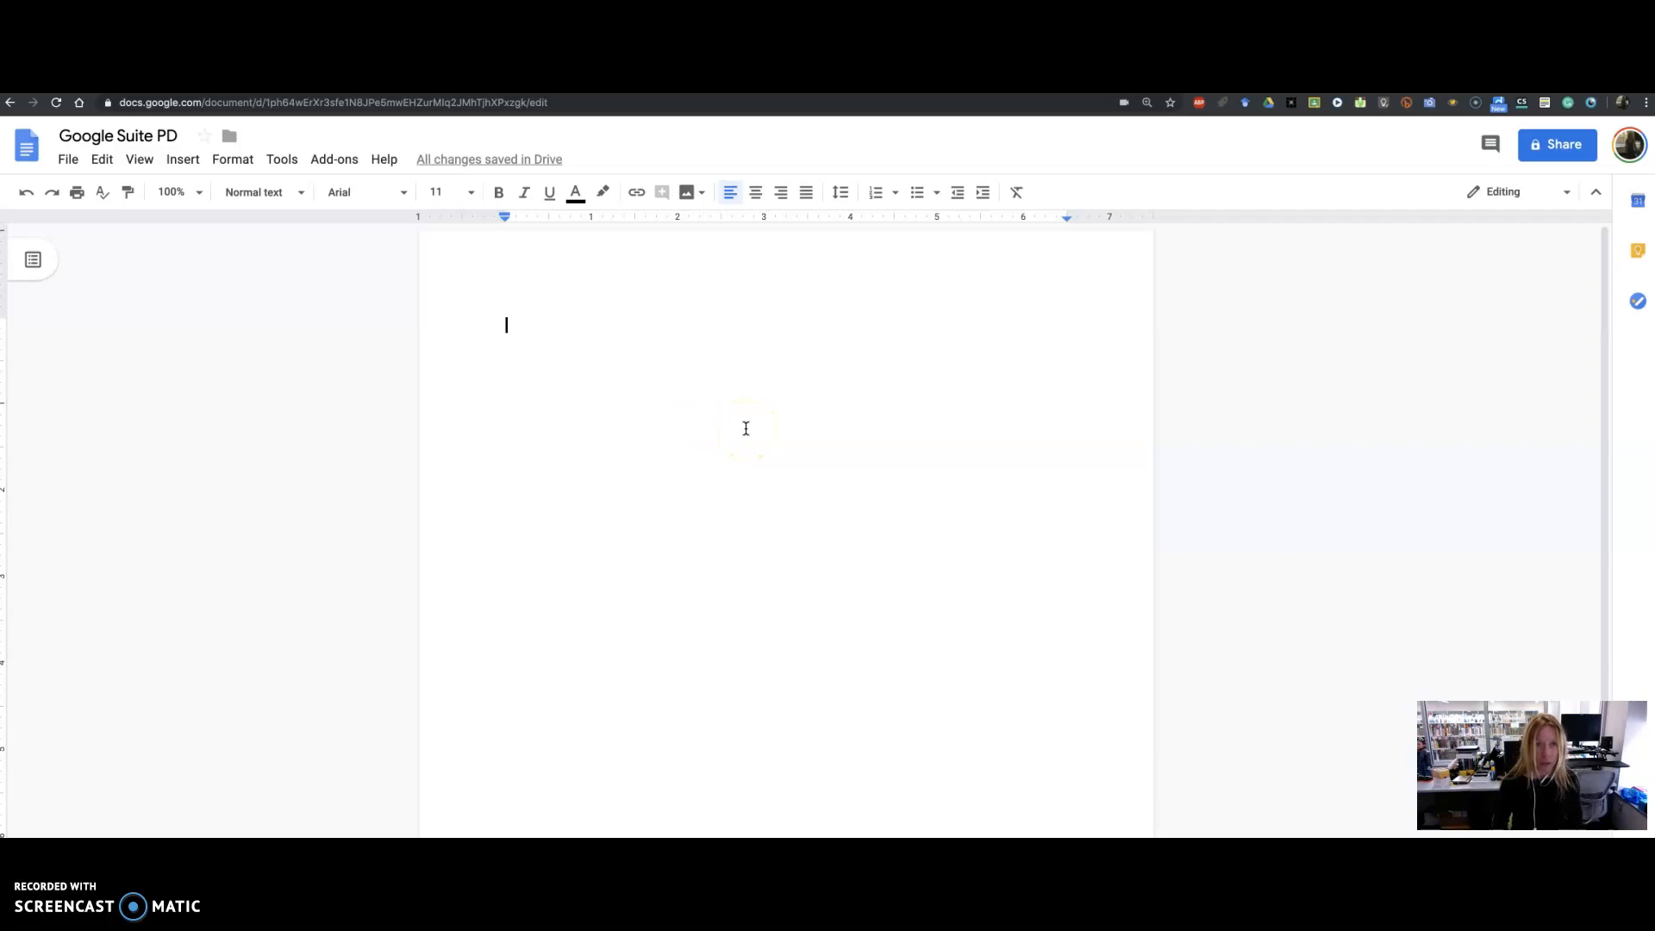
key("super+v")
Look through the pasted article from the Google sign photo to its closing line and back to the IBM paragraphs.
scroll(799, 454, "up", 3)
scroll(799, 454, "up", 10)
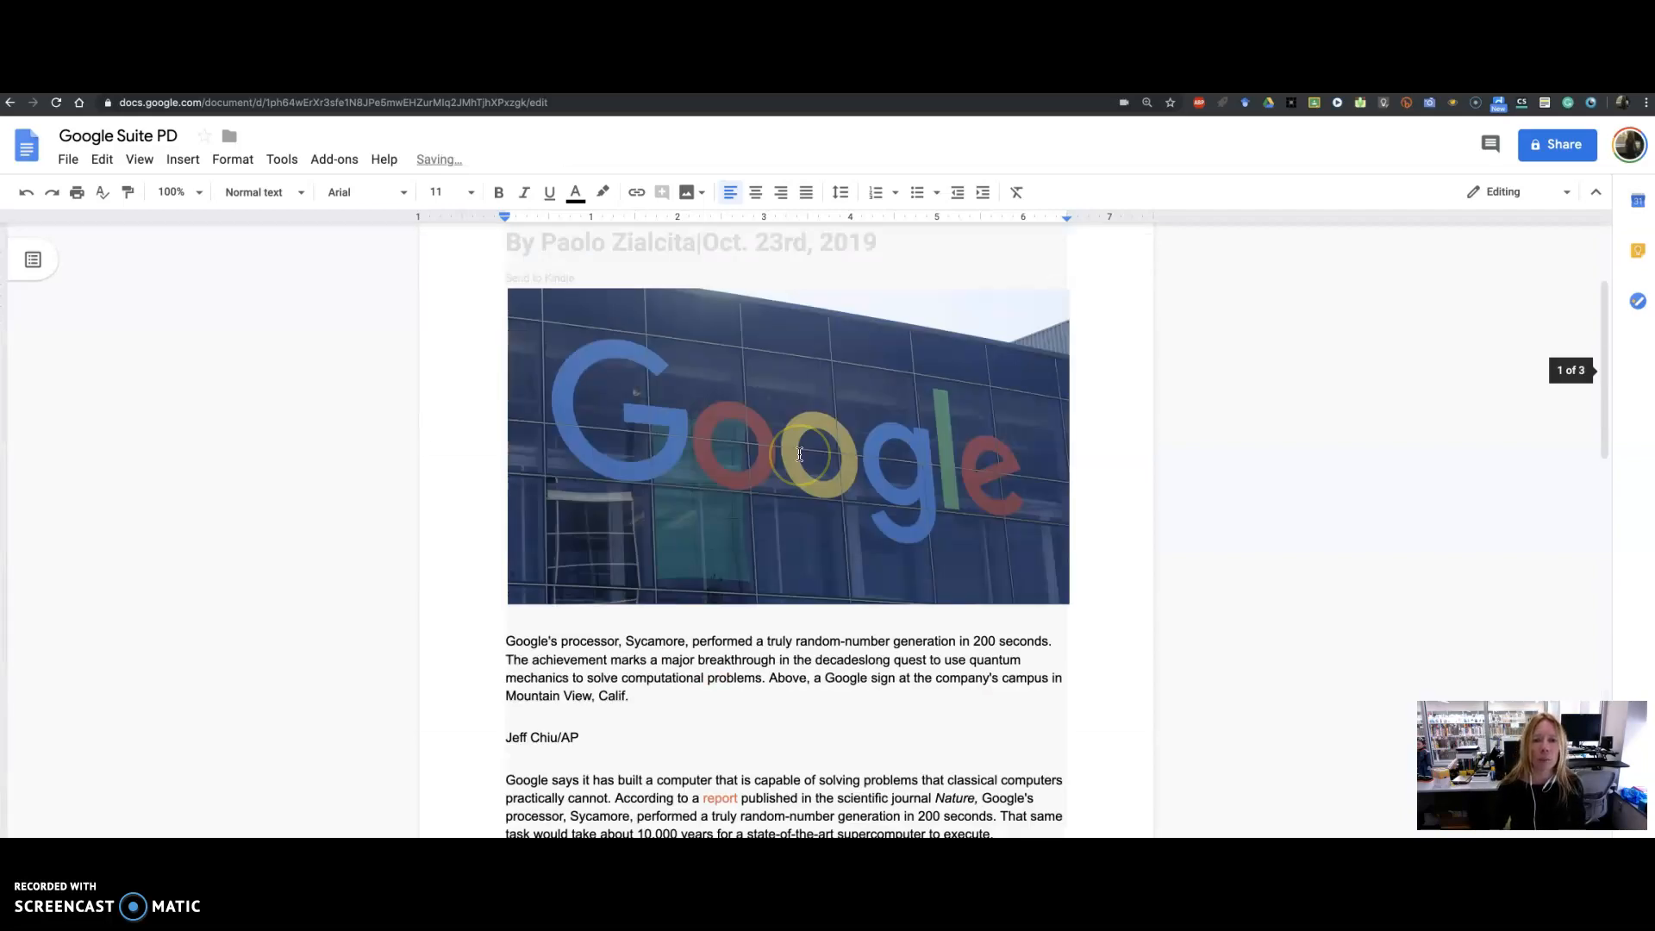
scroll(799, 454, "down", 7)
scroll(799, 454, "down", 10)
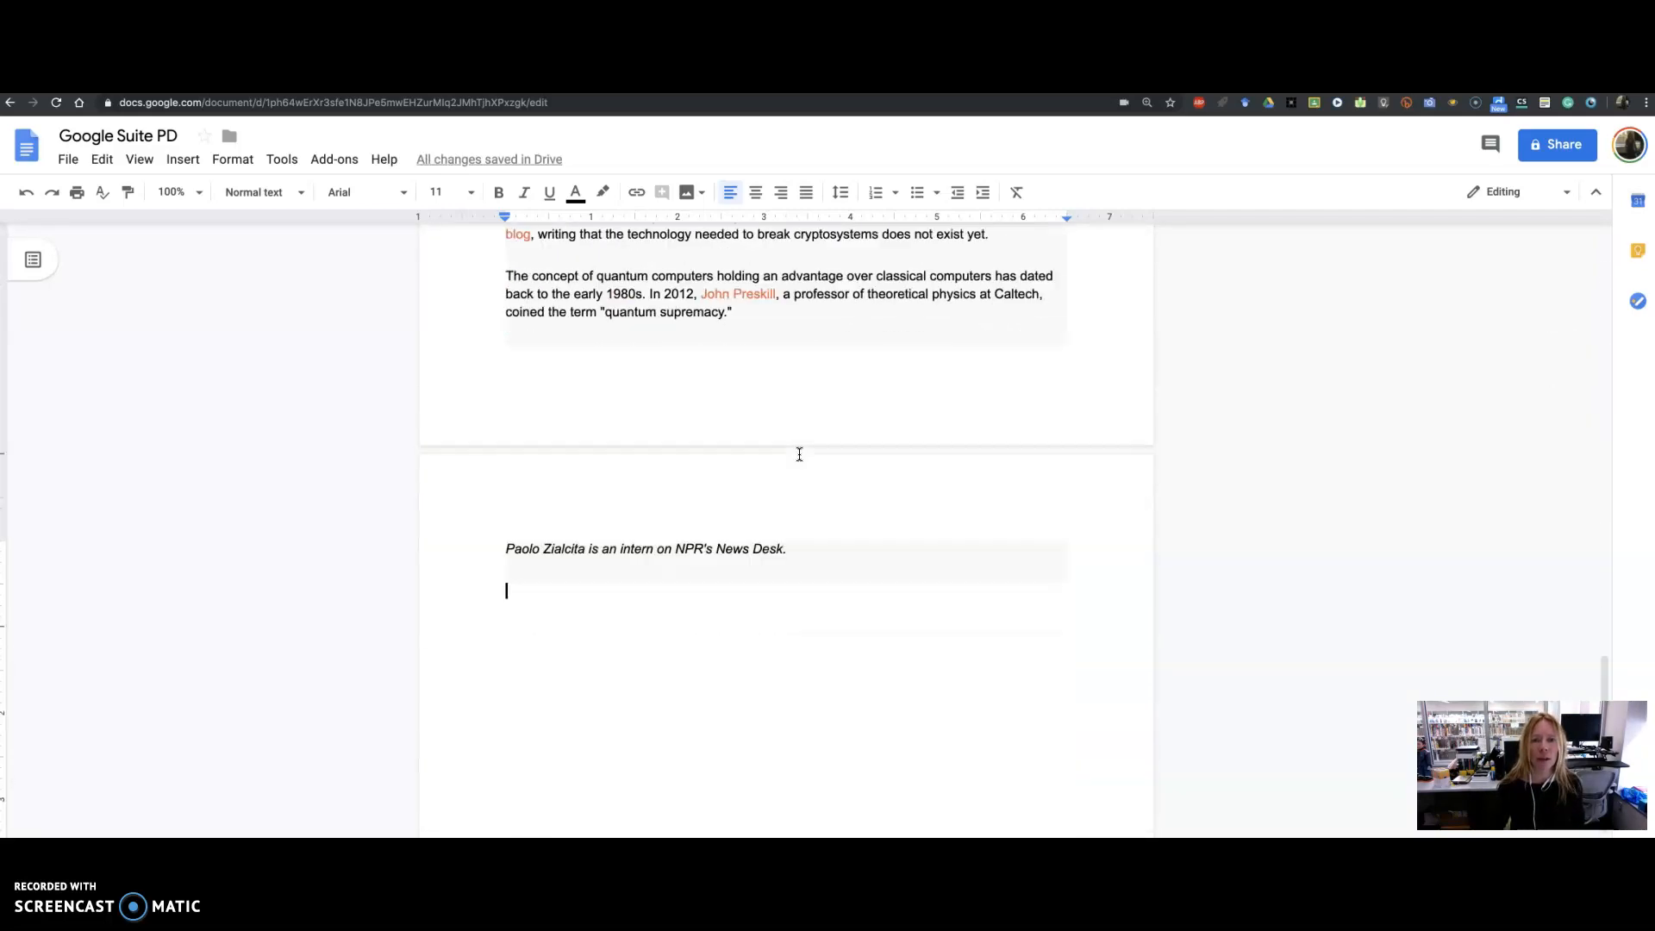
scroll(799, 454, "up", 5)
scroll(799, 454, "up", 3)
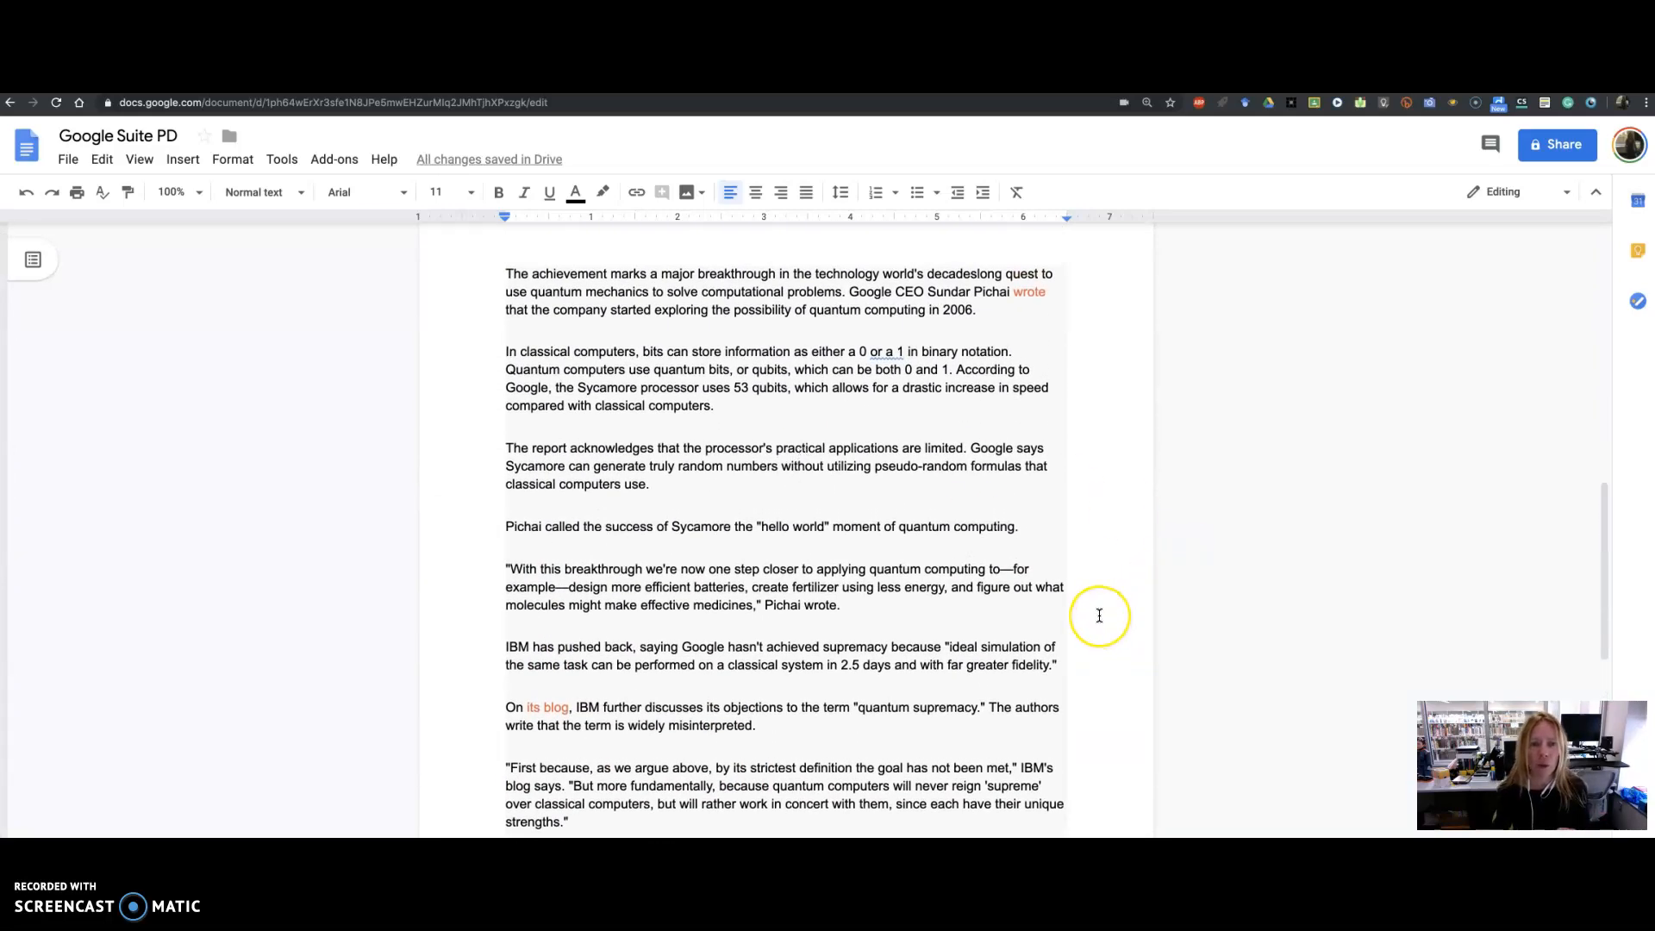
scroll(1102, 617, "down", 2)
scroll(1099, 615, "up", 1)
scroll(1099, 615, "down", 1)
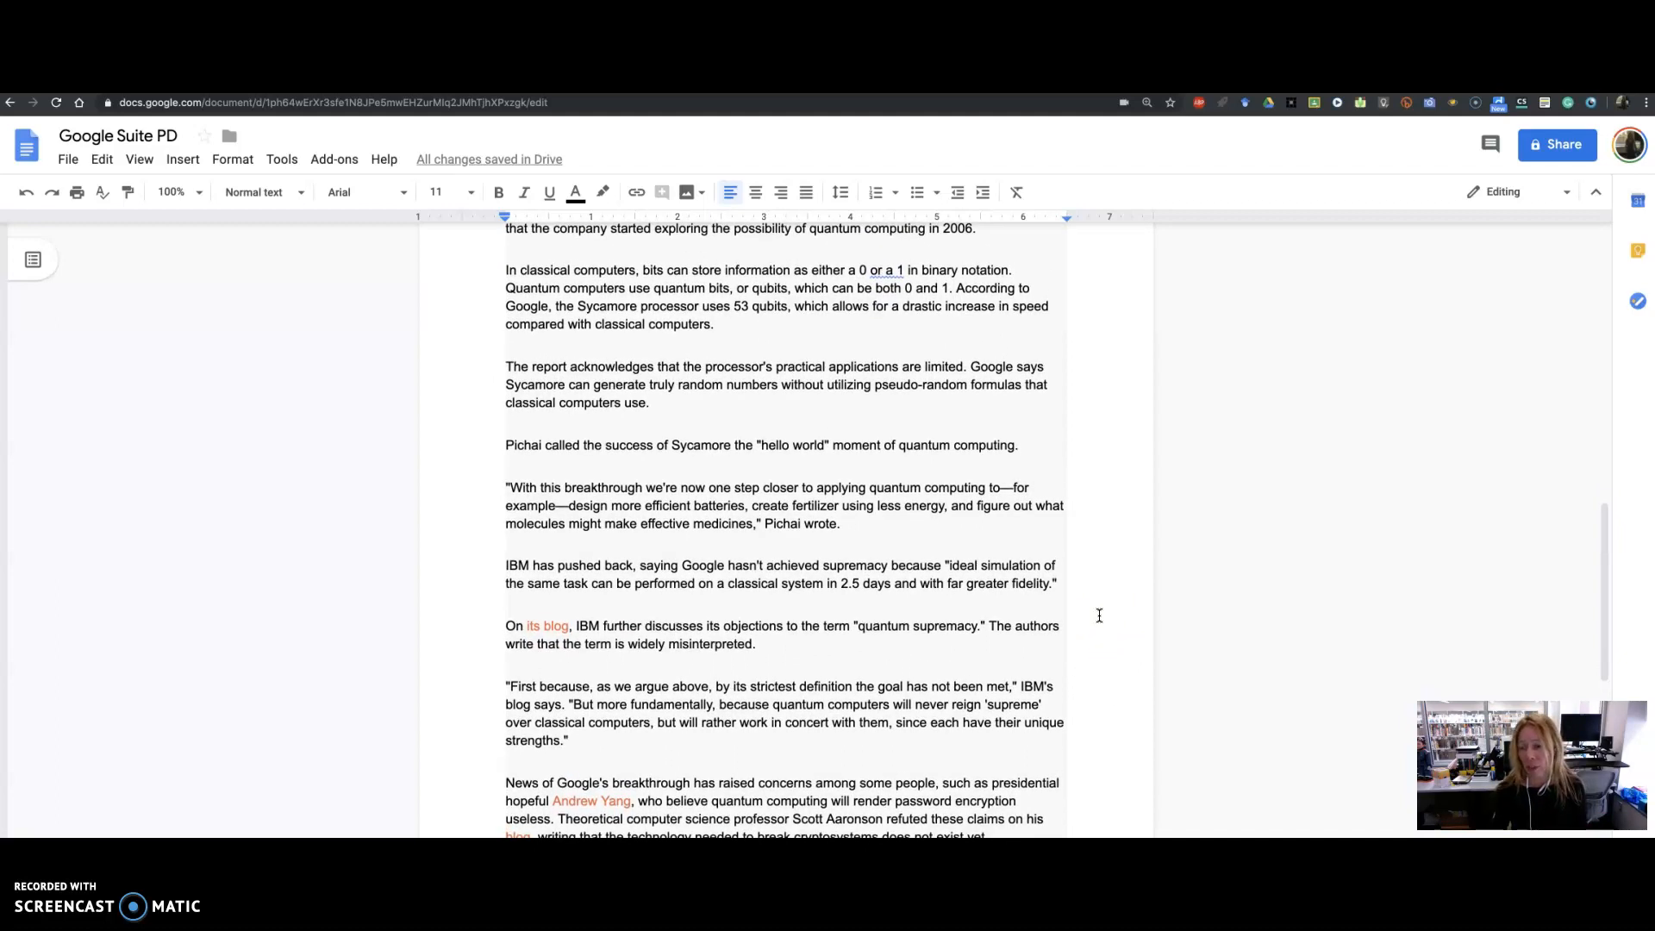
scroll(1099, 615, "up", 1)
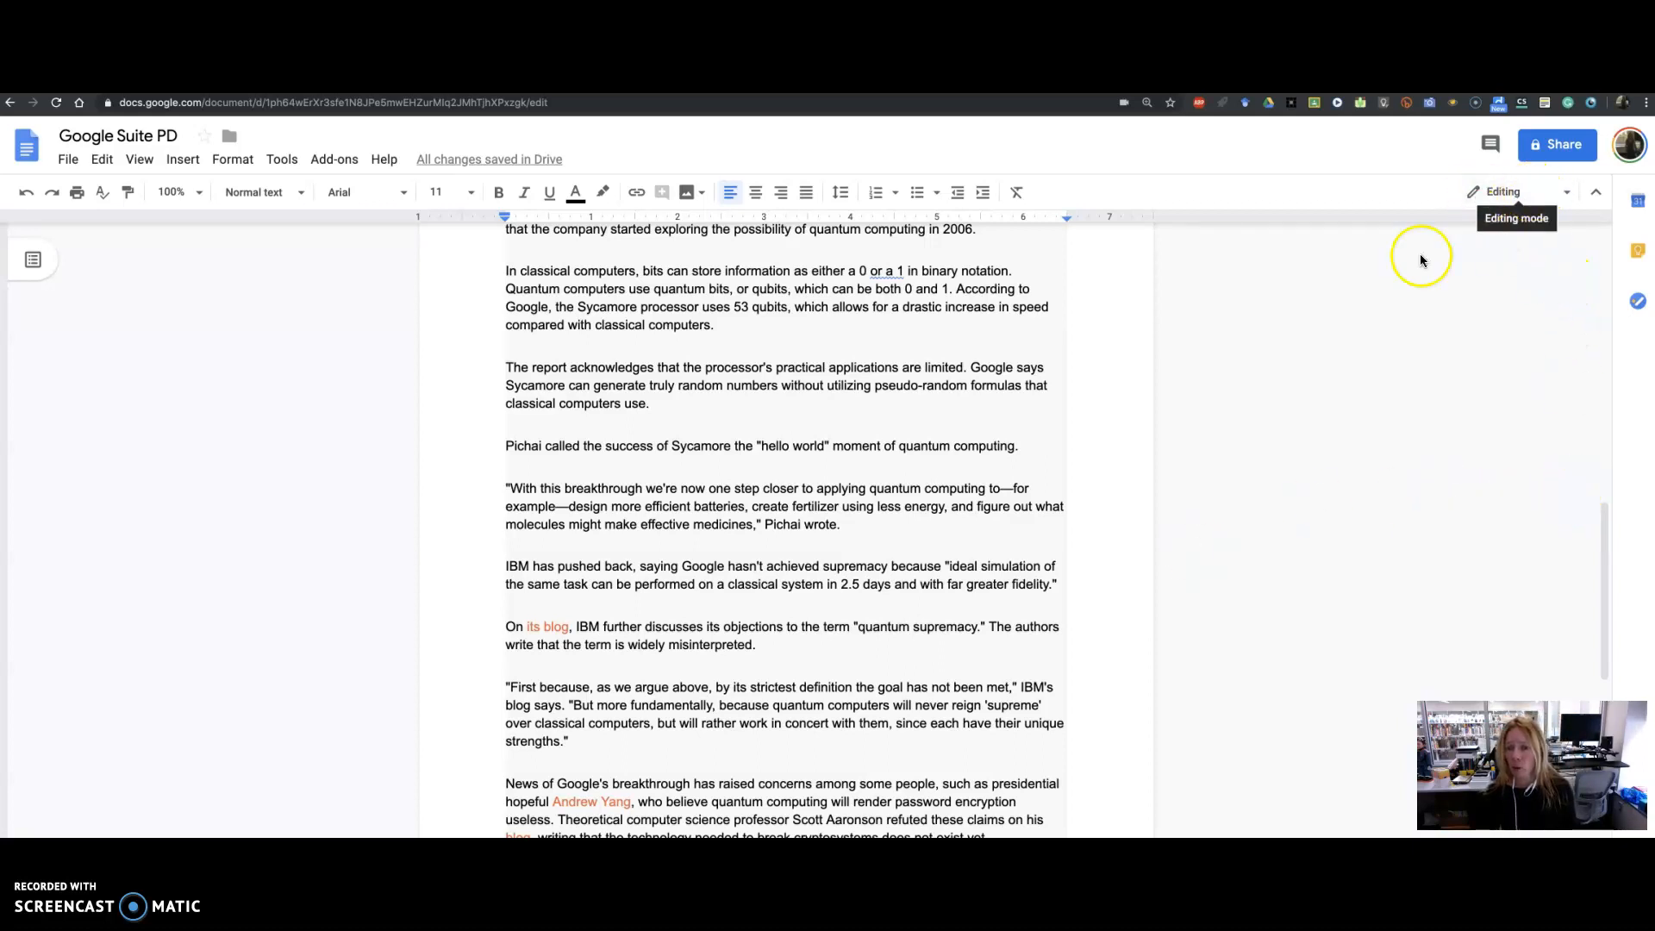
Try deleting the word "The" before "authors" directly in editing mode, and undo the deletion.
double_click(998, 627)
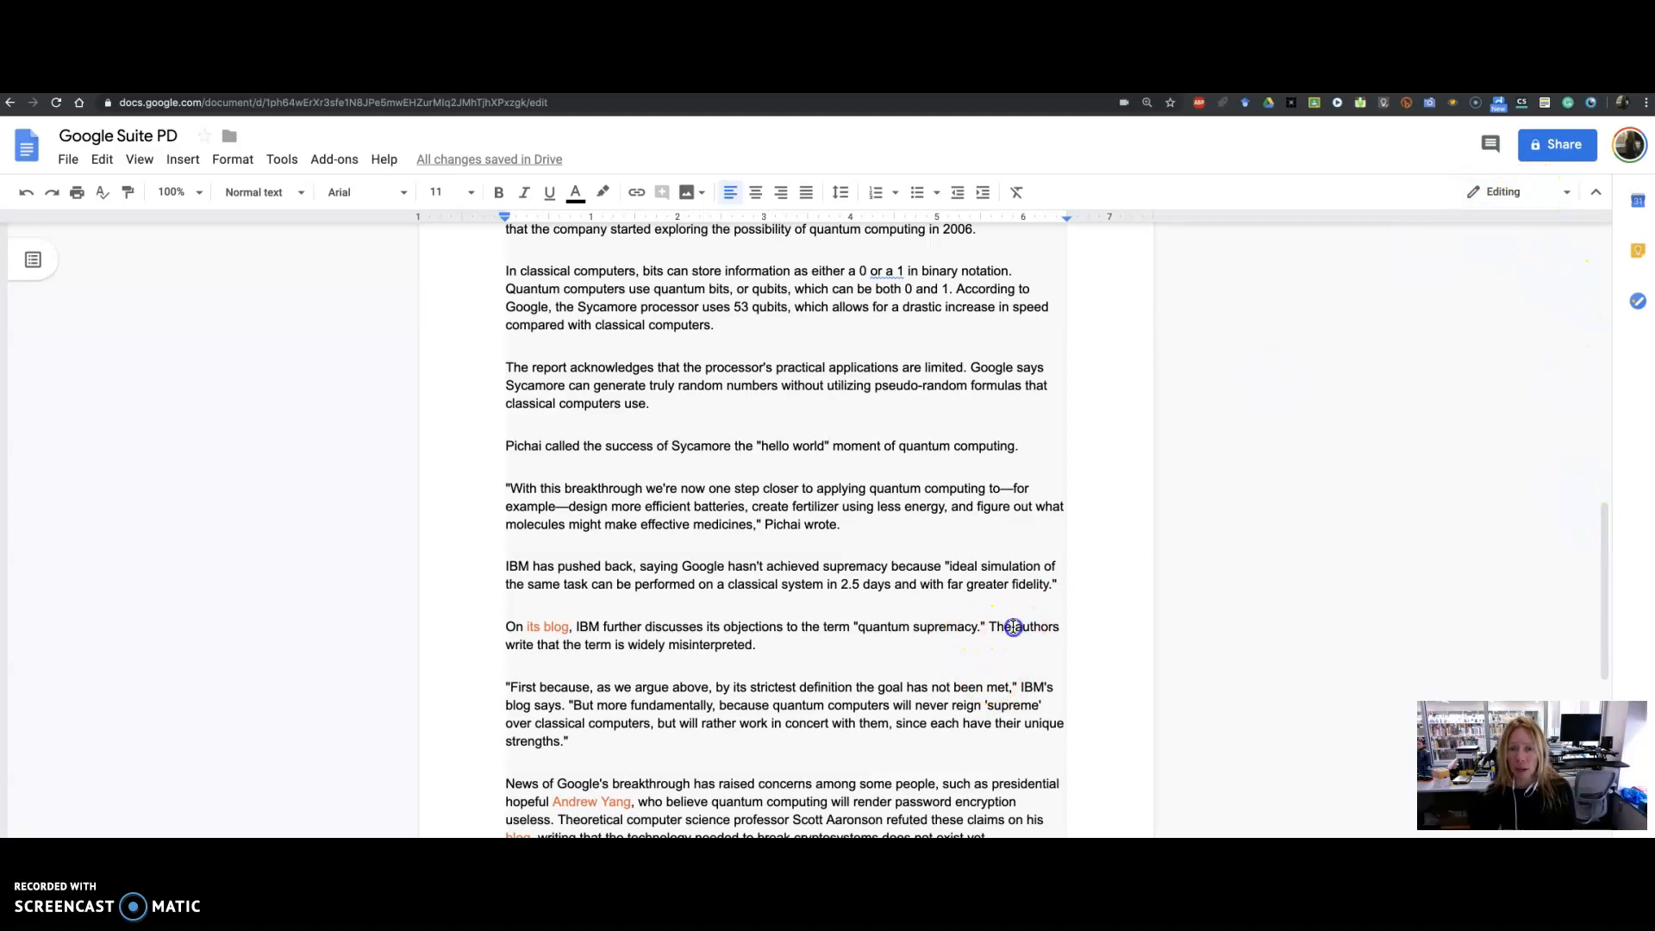
key("BackSpace")
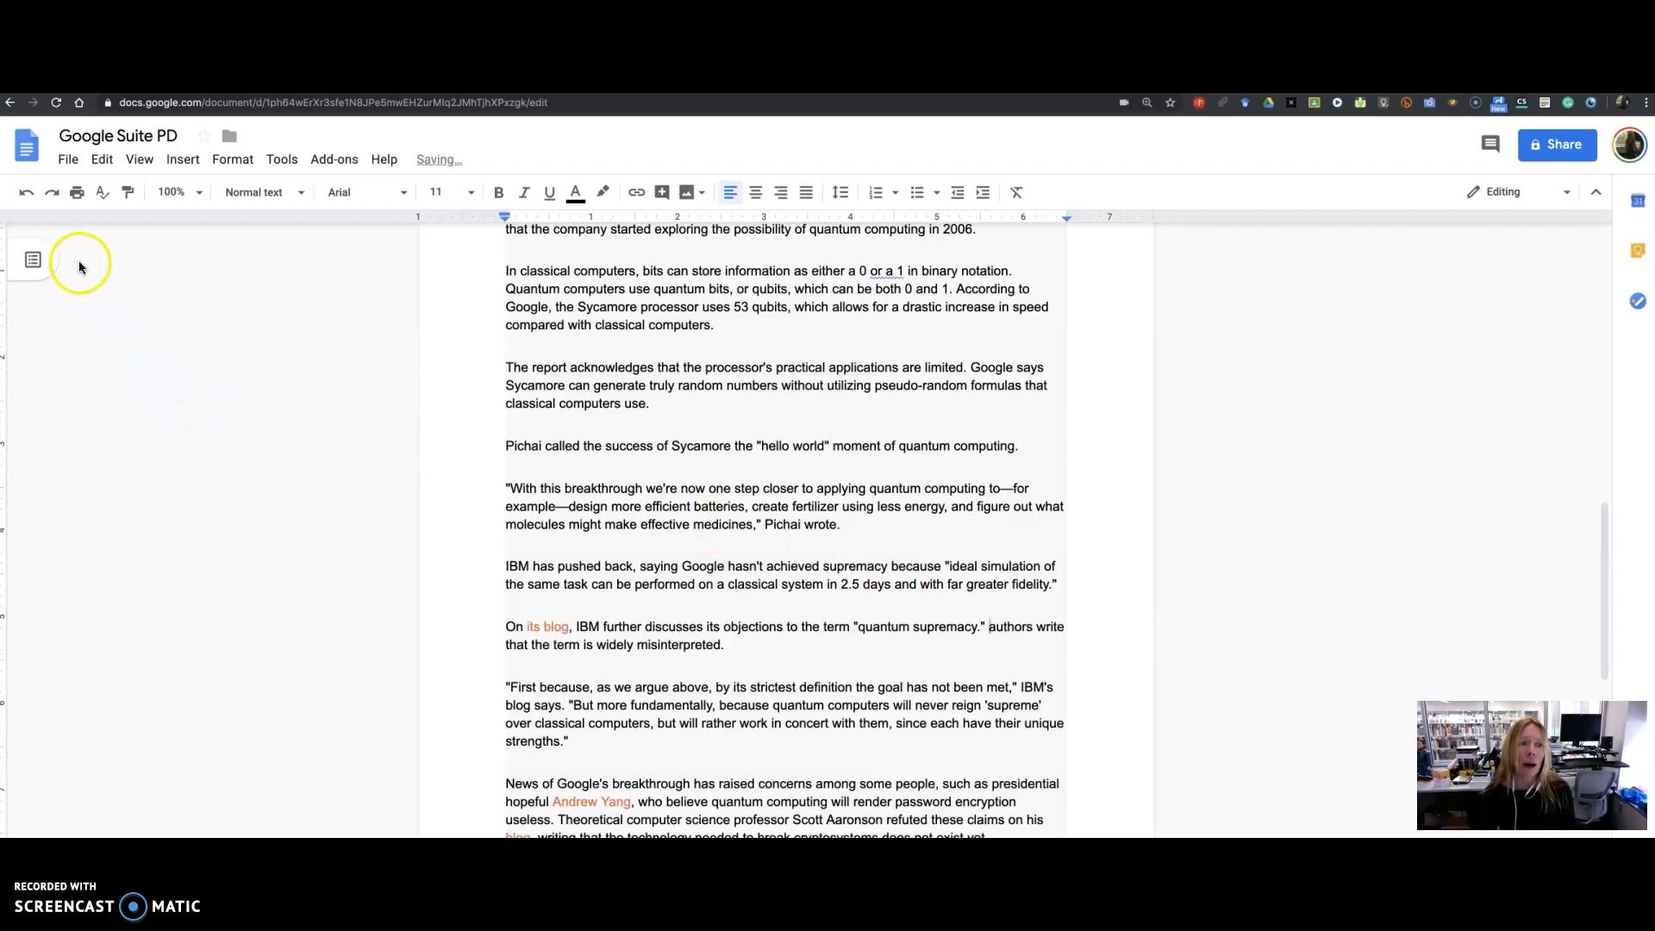
left_click(28, 193)
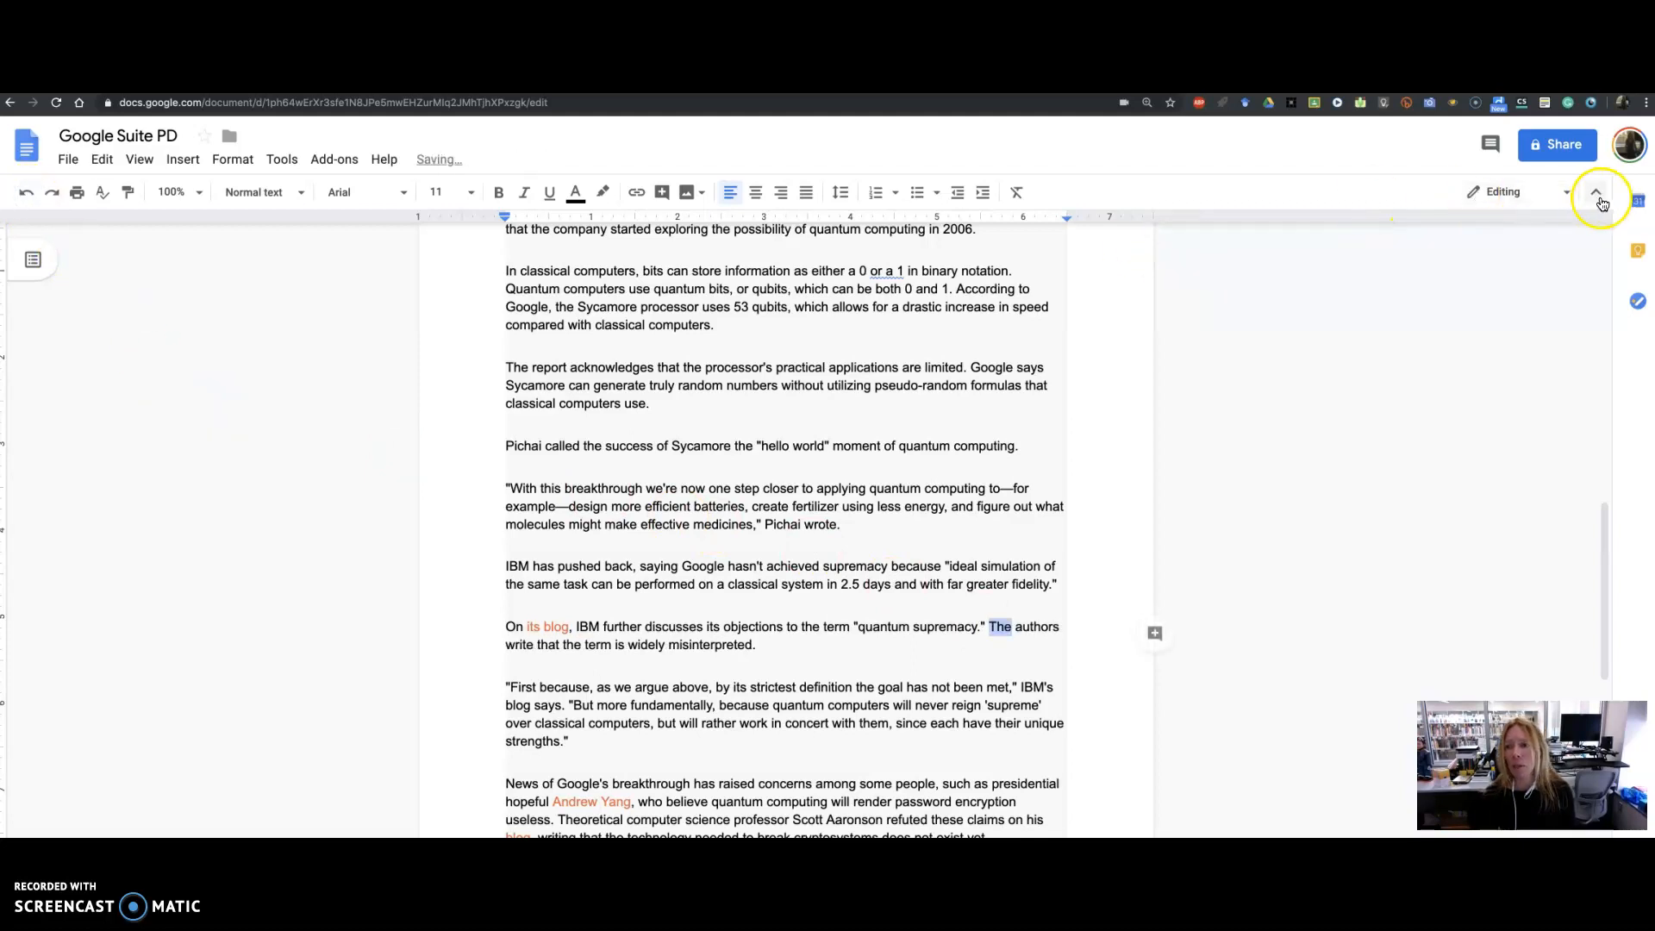
Switch the document to Suggesting mode and suggest deleting "The" before "authors" in the paragraph on IBM's blog.
left_click(1568, 194)
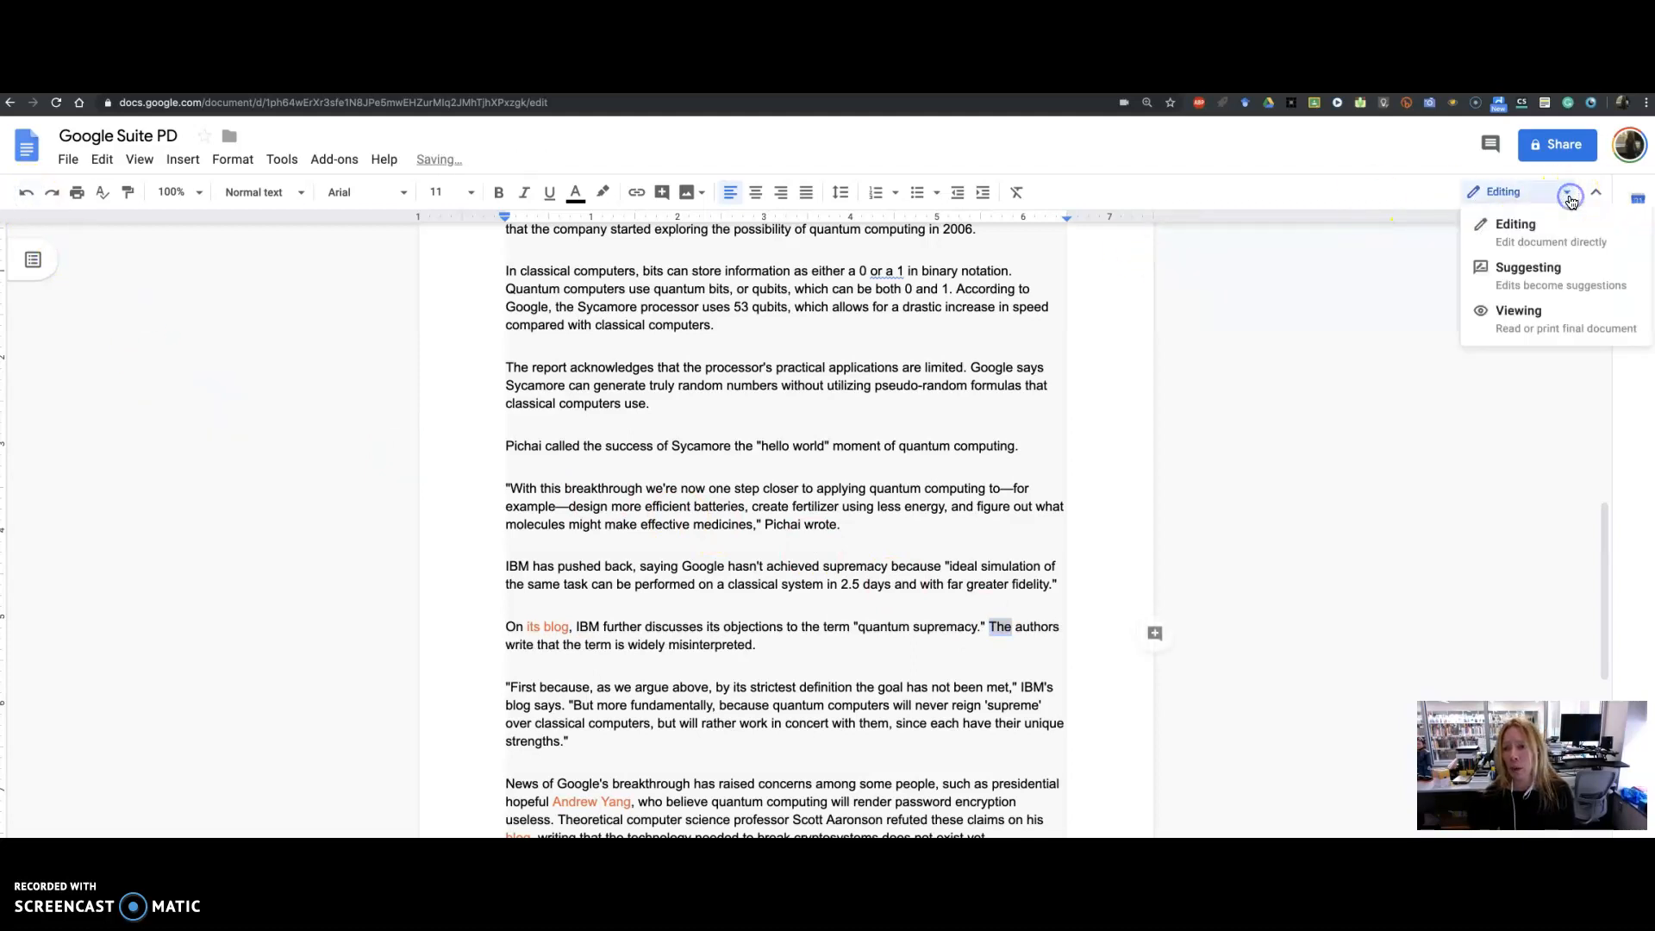
left_click(1556, 274)
left_click(1025, 650)
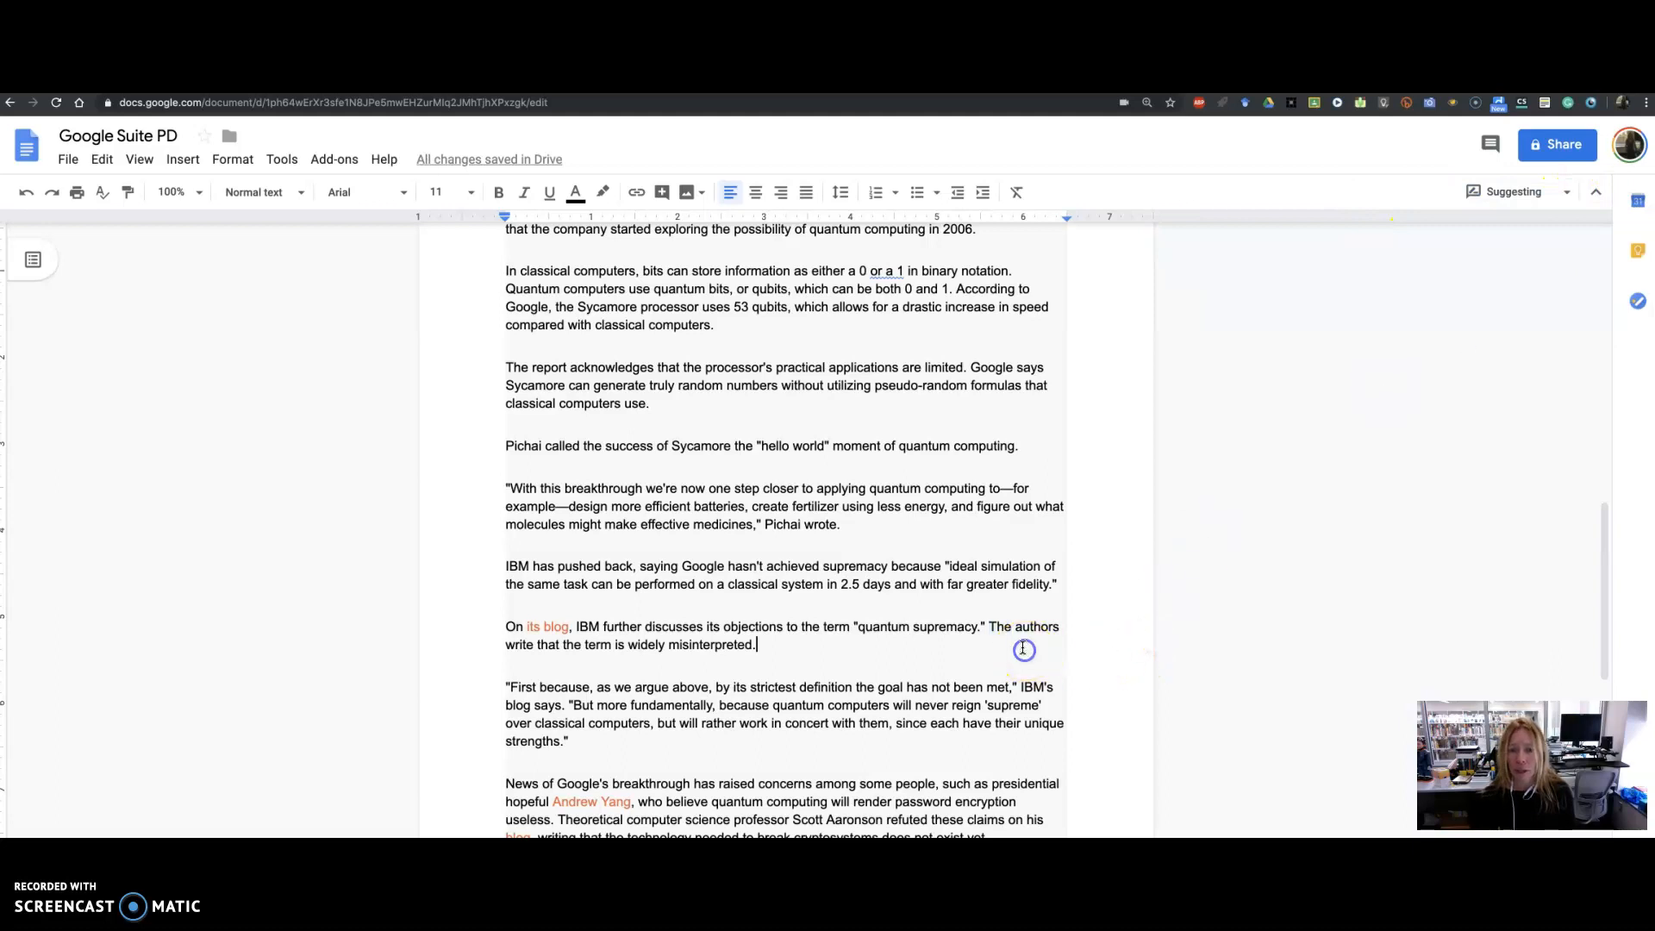
left_click_drag(1011, 629, 991, 631)
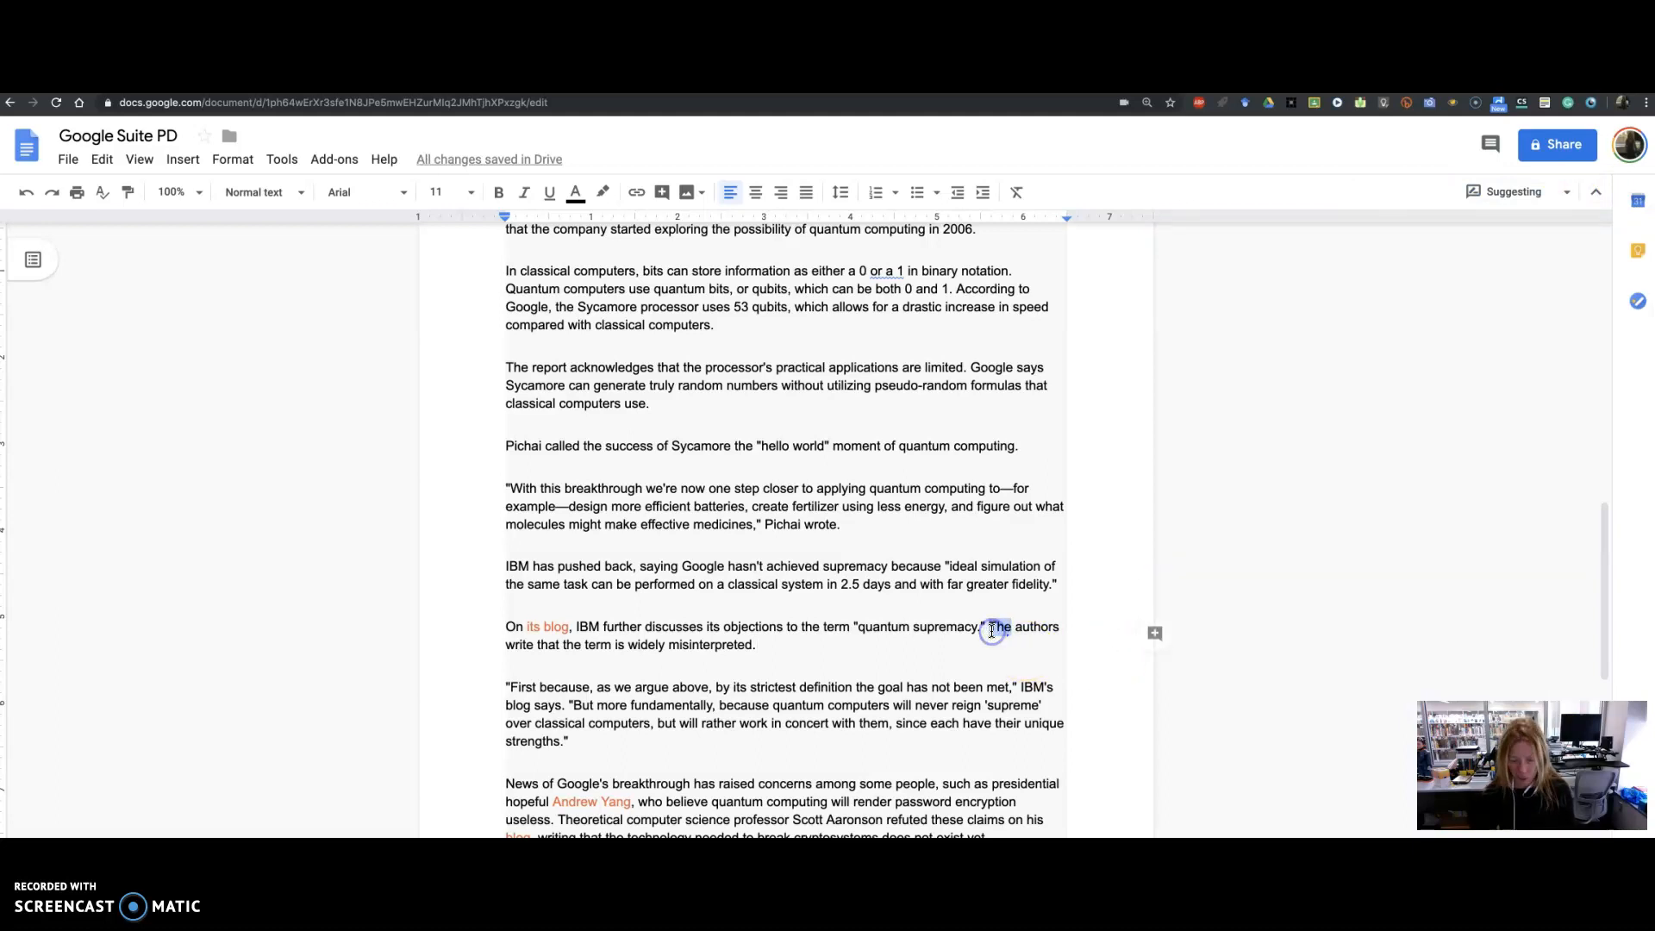
key("BackSpace")
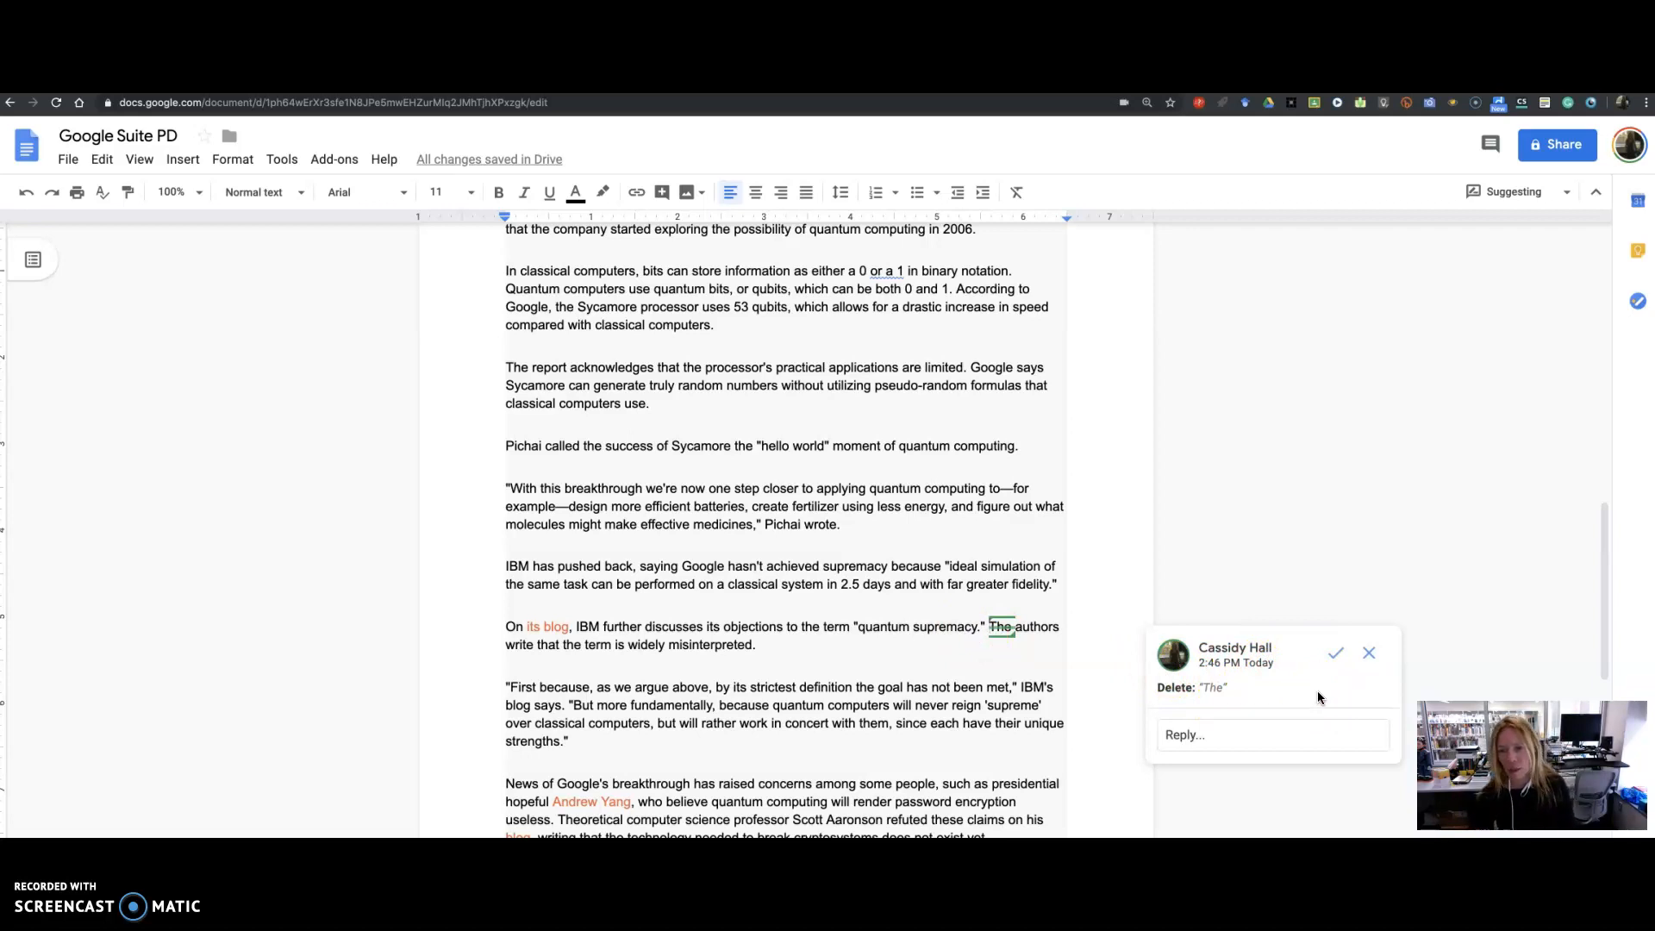
Examine the card of the suggested deletion of "The" with its accept, reject and reply options.
left_click(1263, 672)
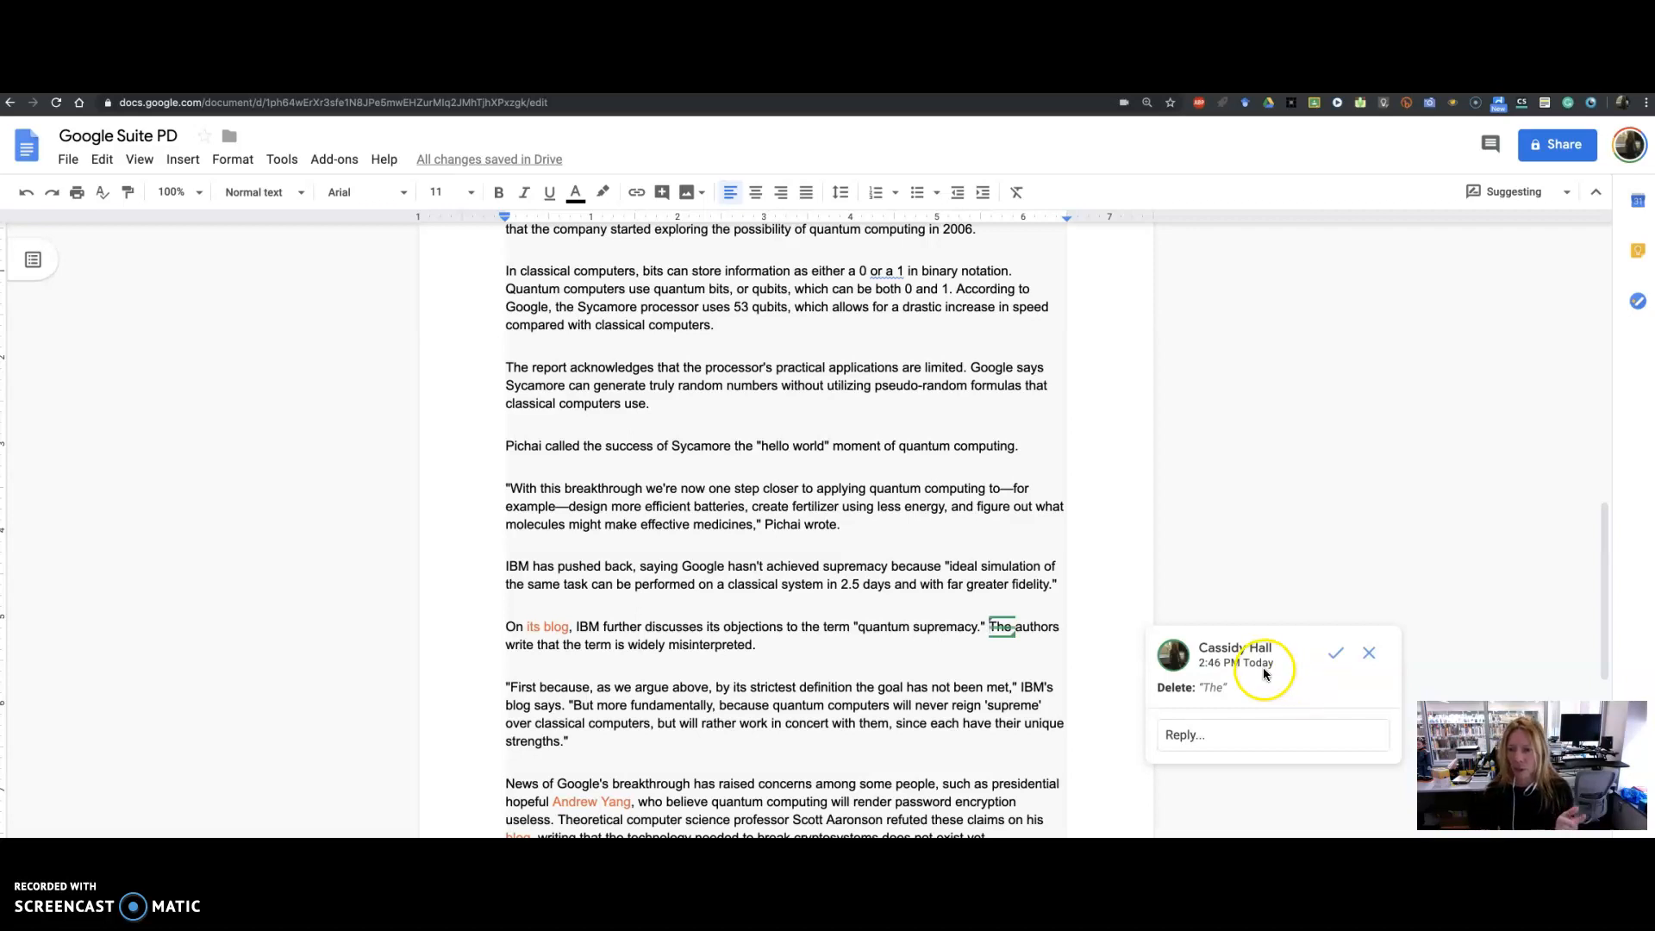
left_click(1354, 671)
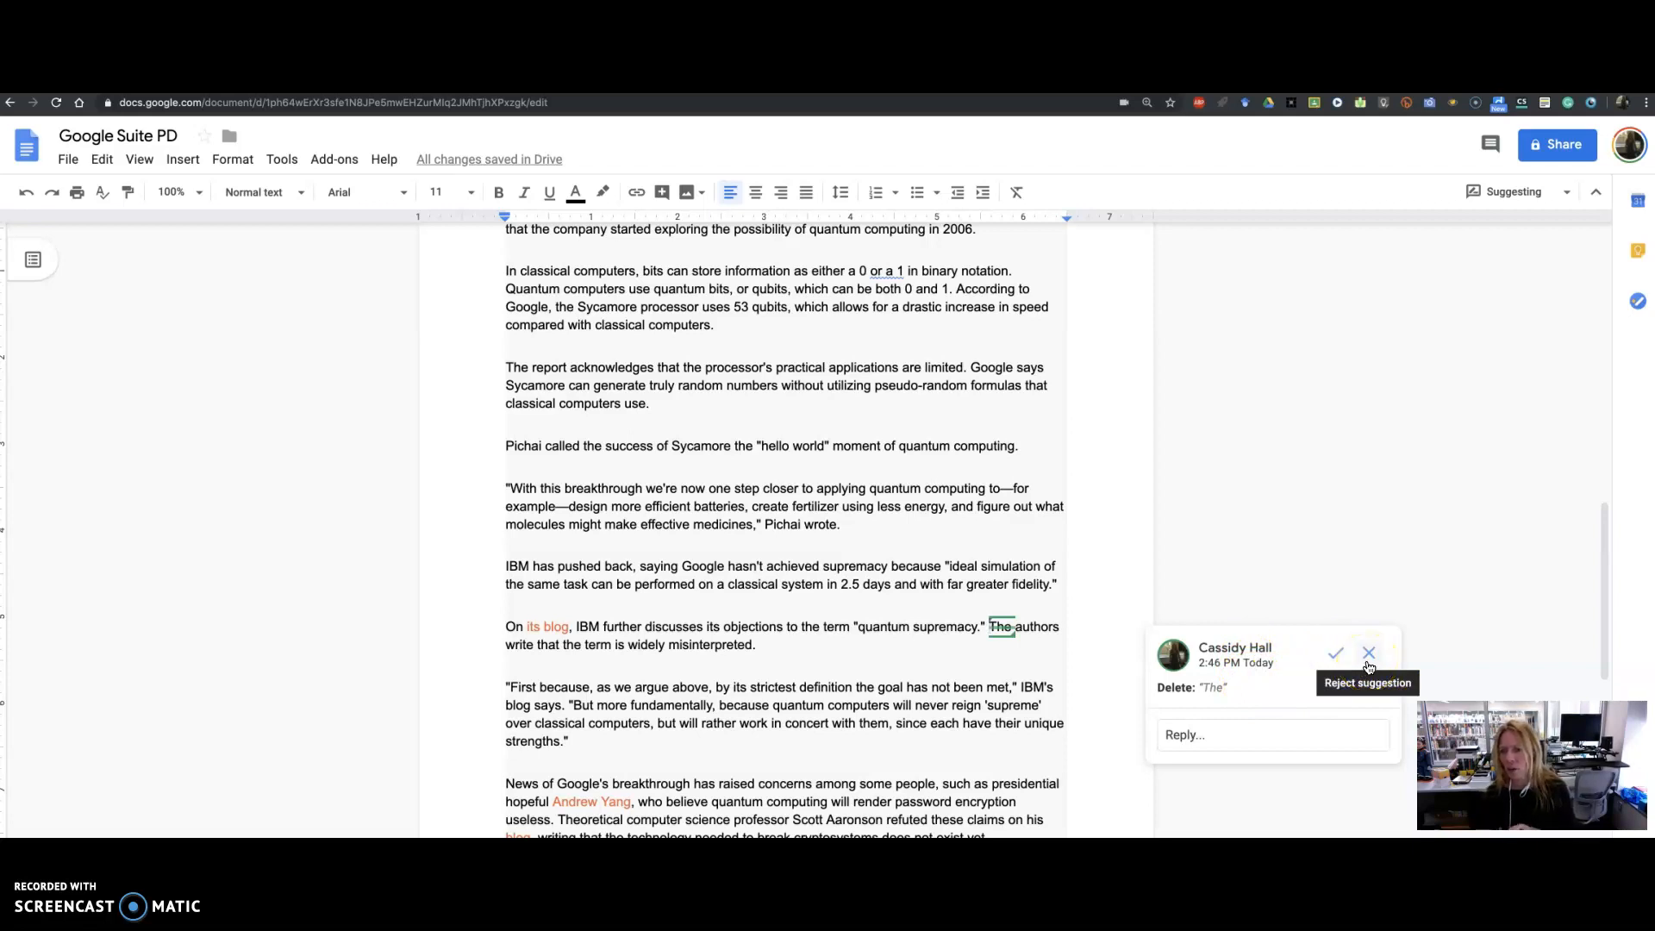
left_click(1252, 739)
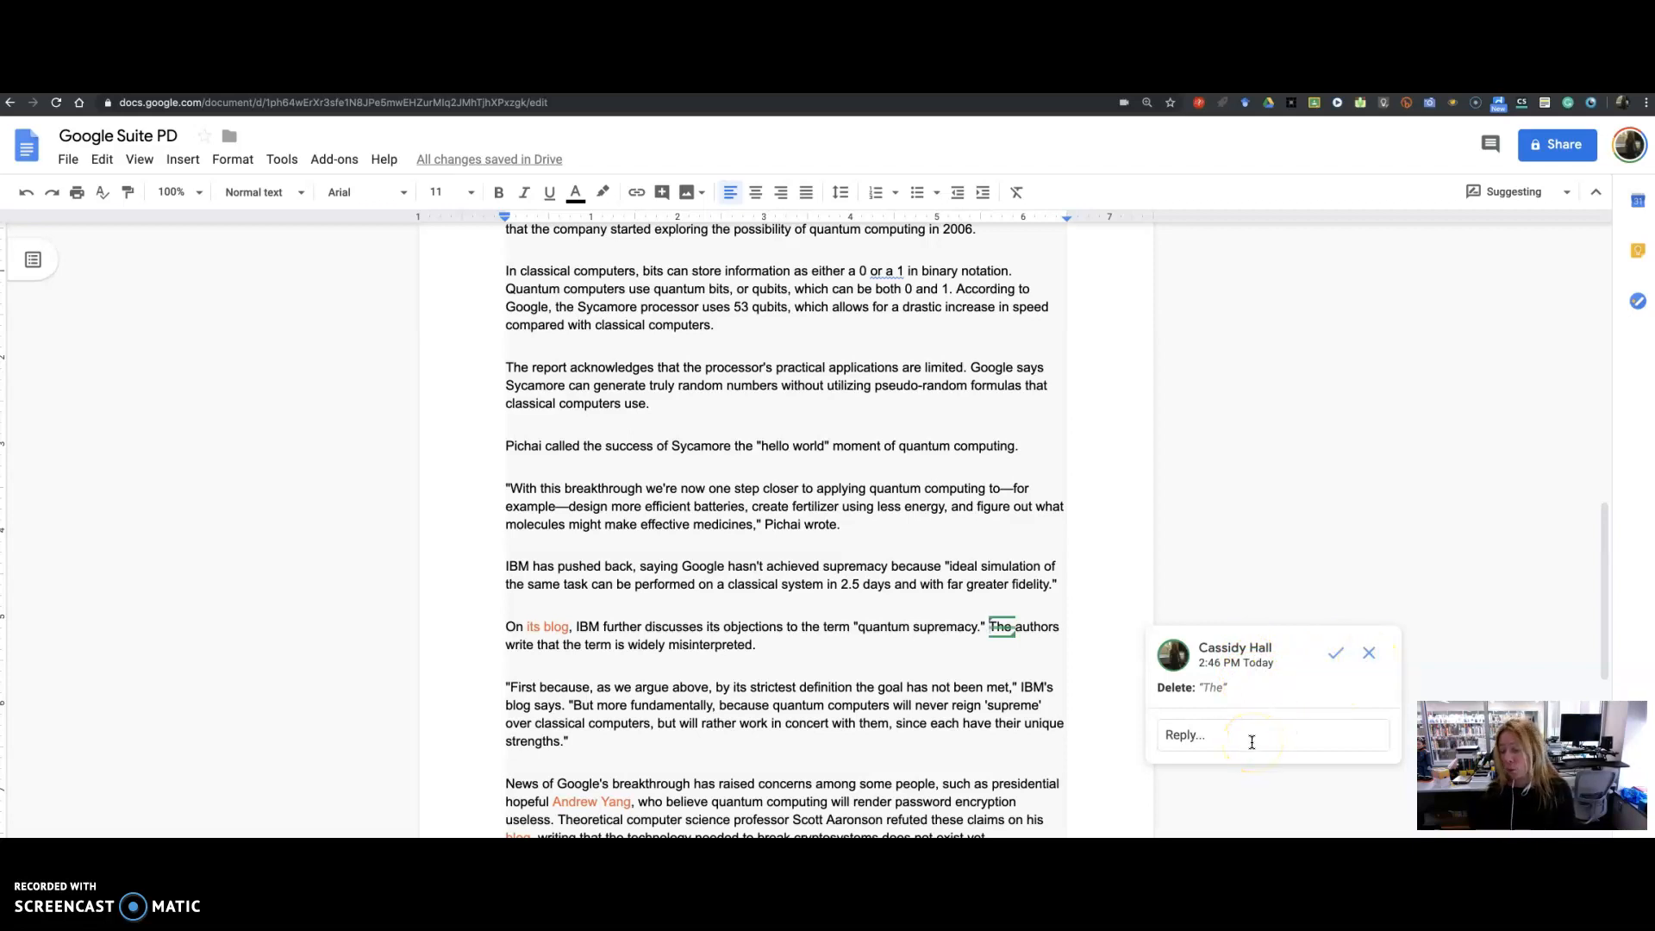
left_click(1370, 655)
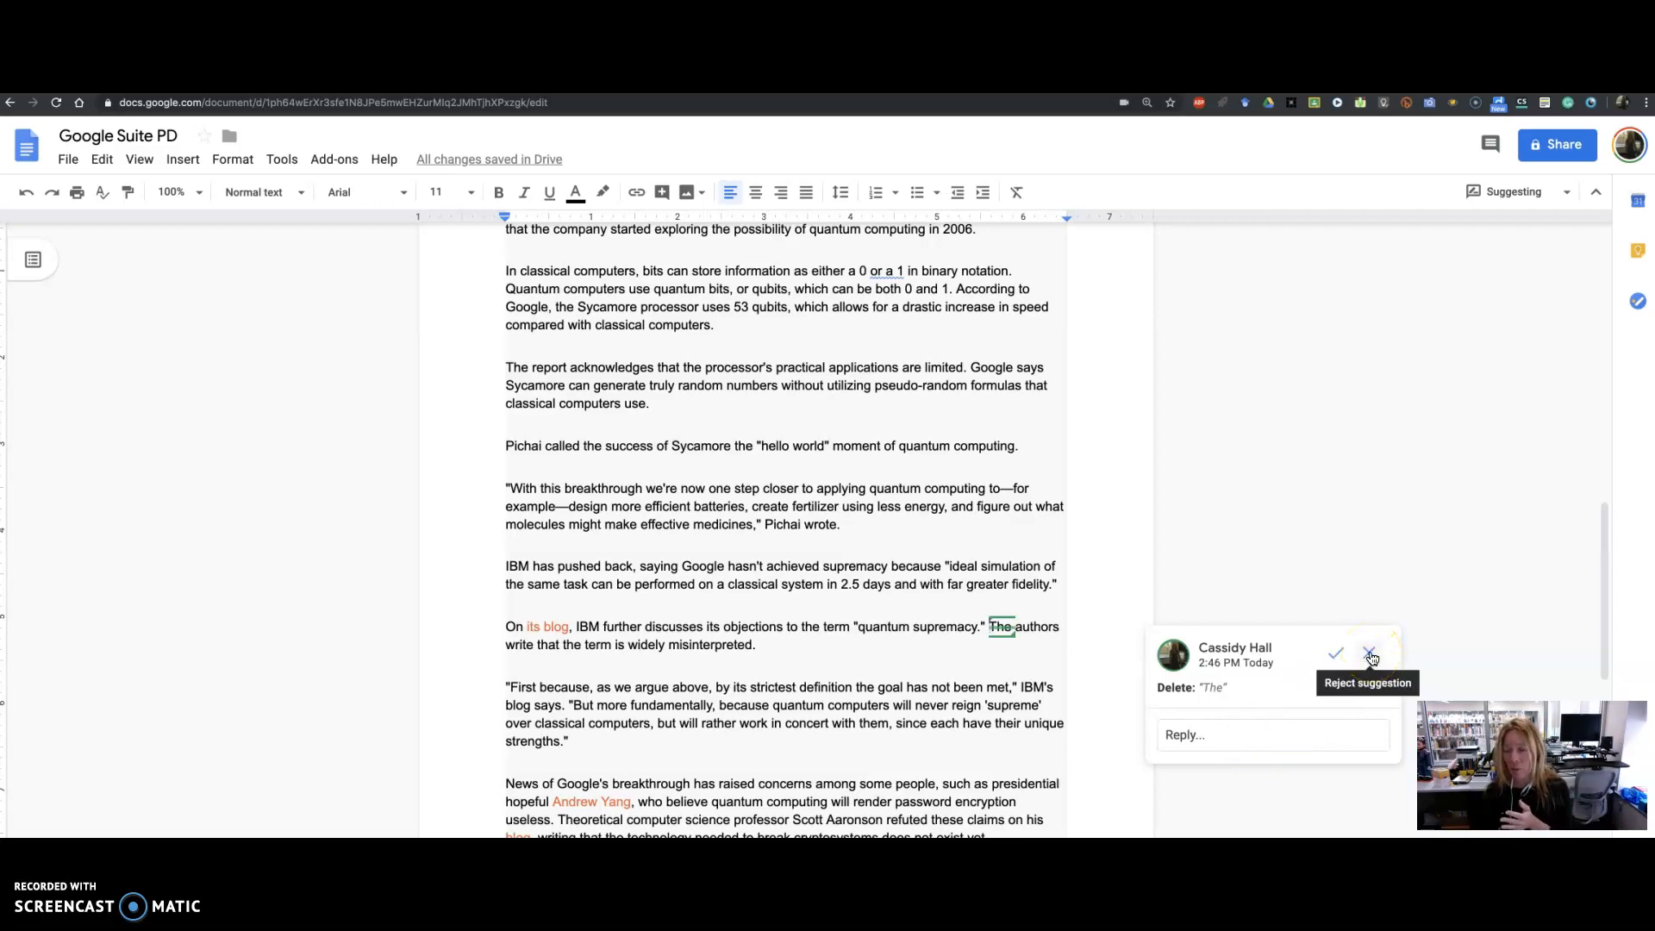
left_click(1197, 615)
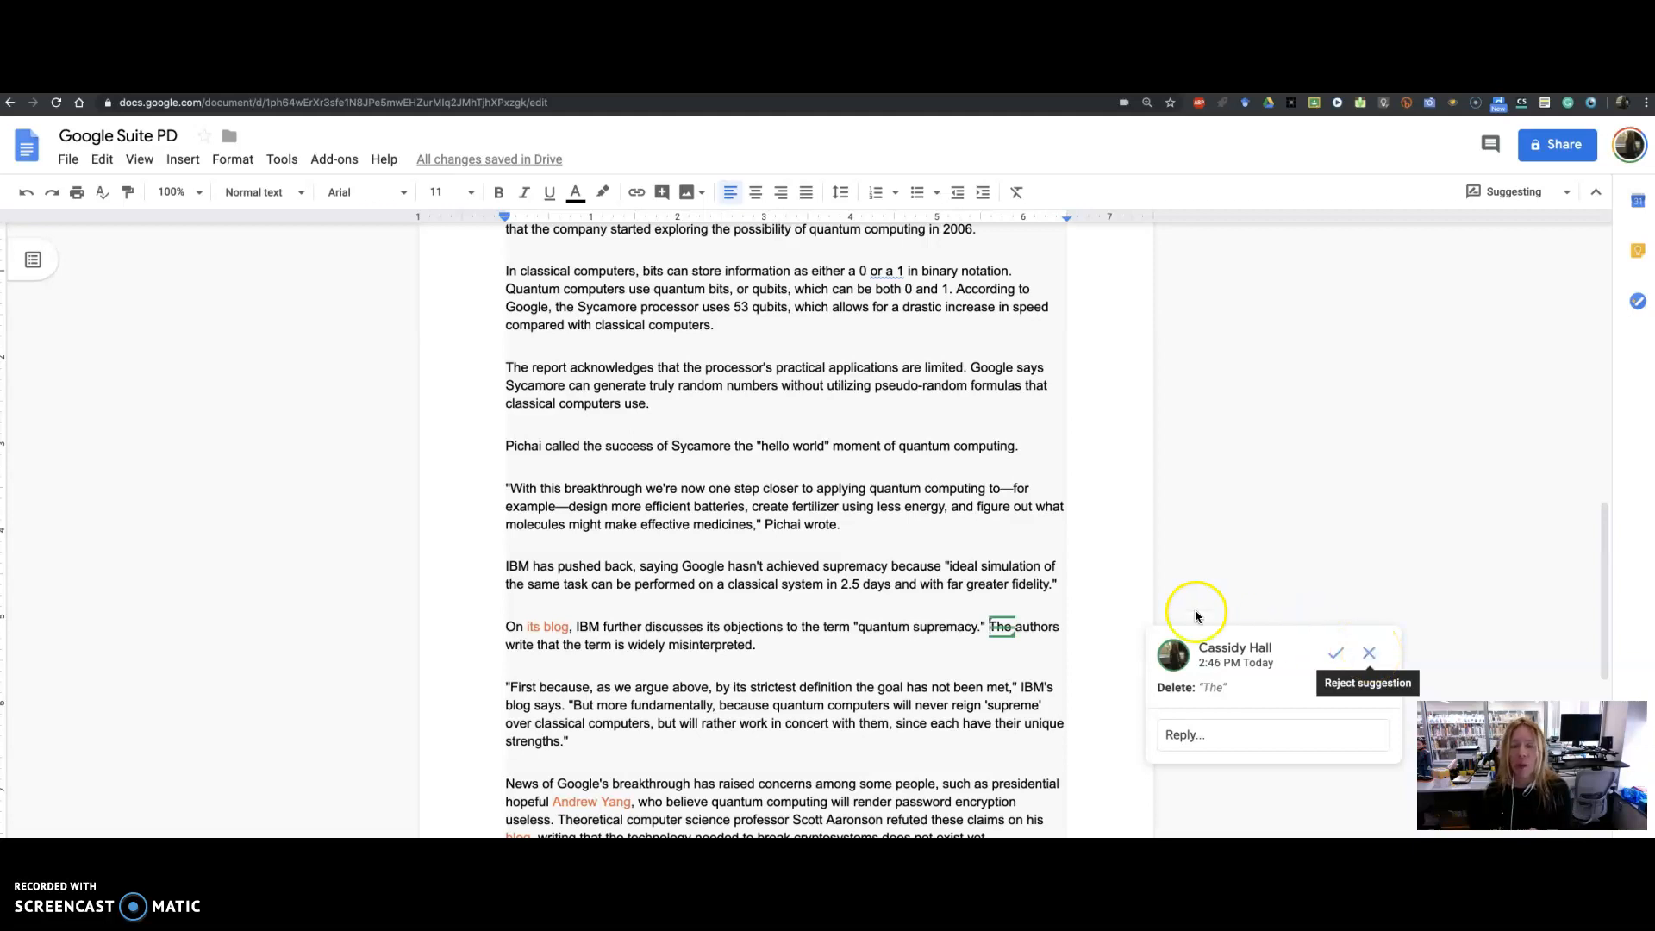
Attach the comment "Add comment" to the paragraph beginning "IBM has pushed back" and open the comment for a reply.
left_click_drag(1060, 582, 507, 569)
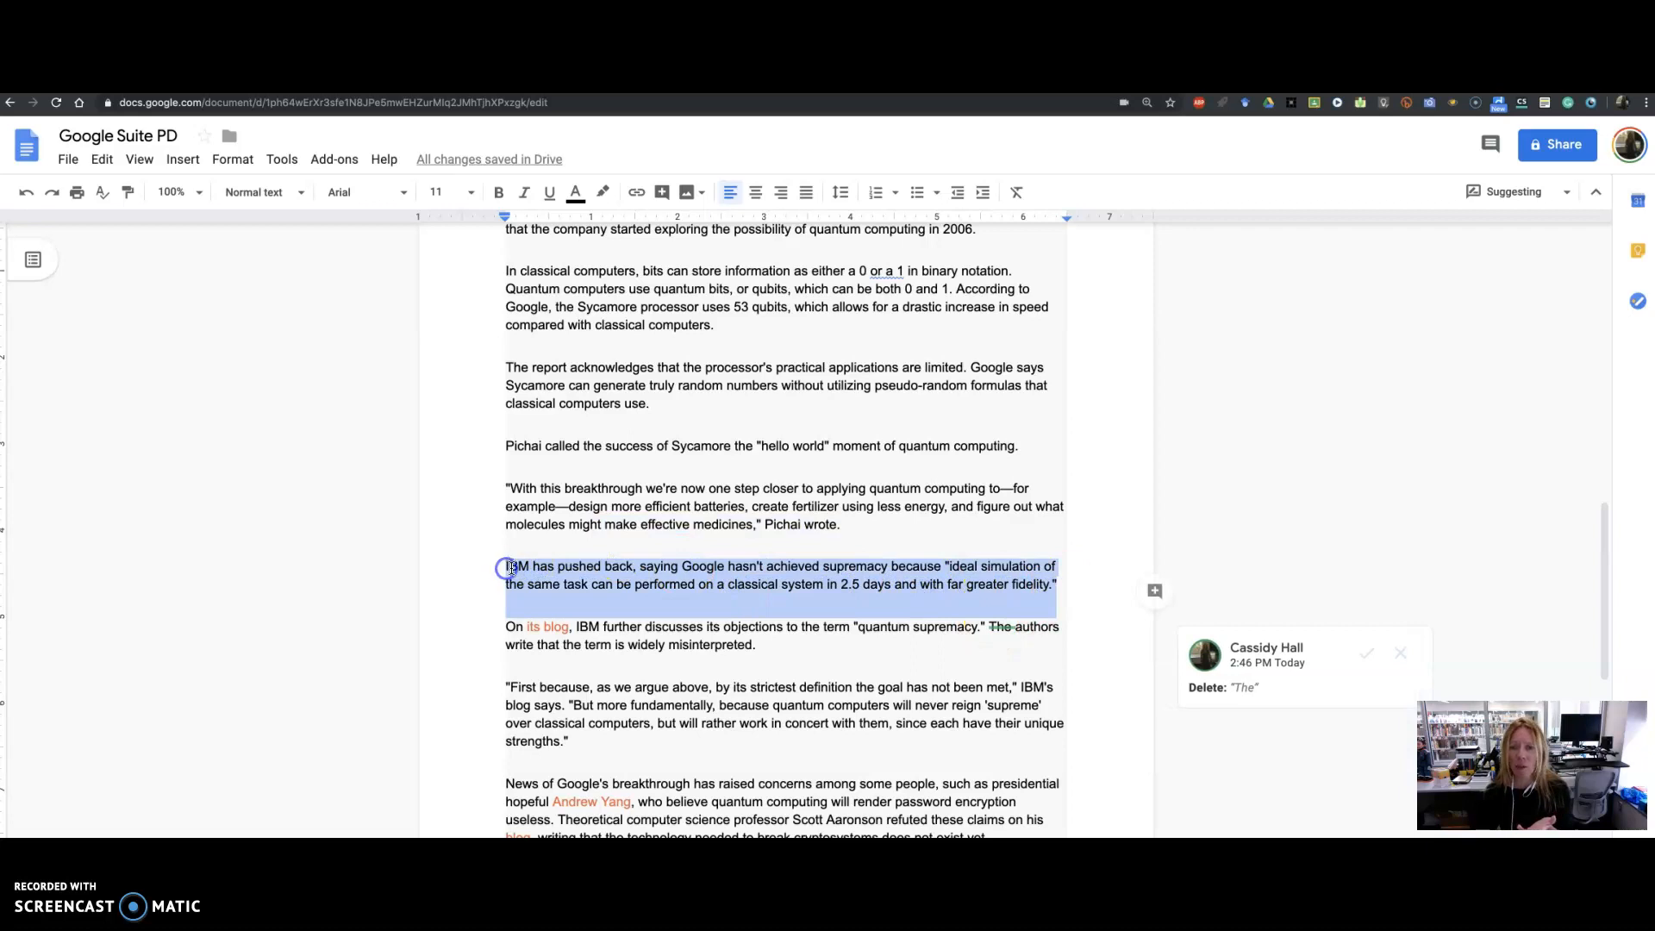
left_click(1155, 592)
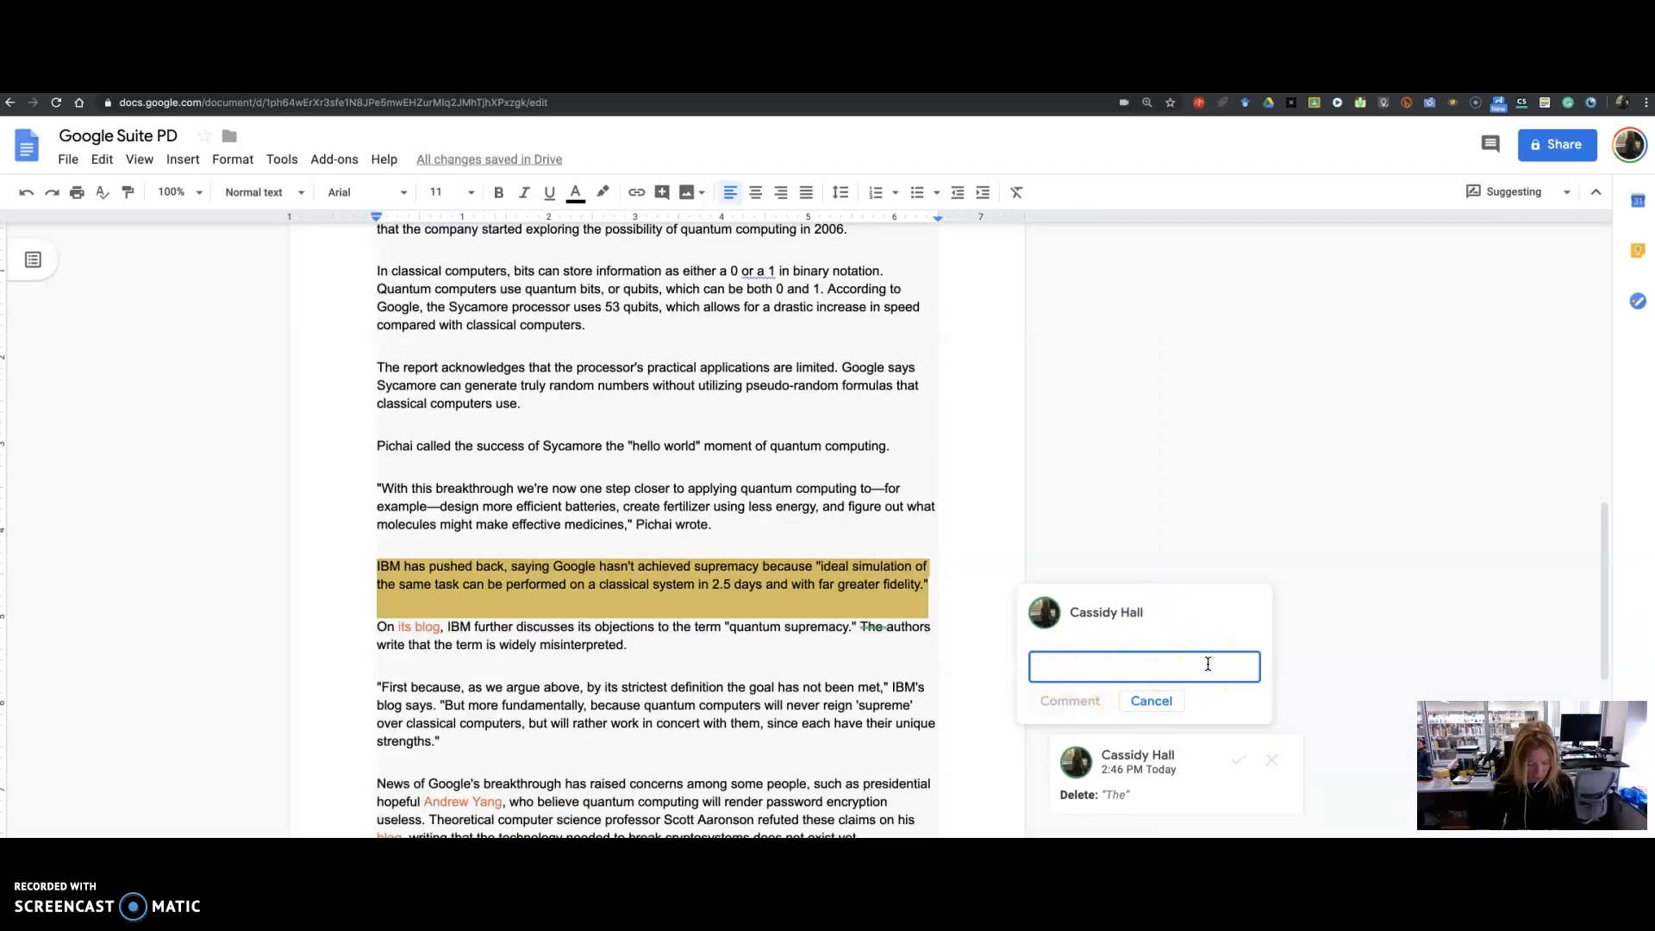
type("Add ")
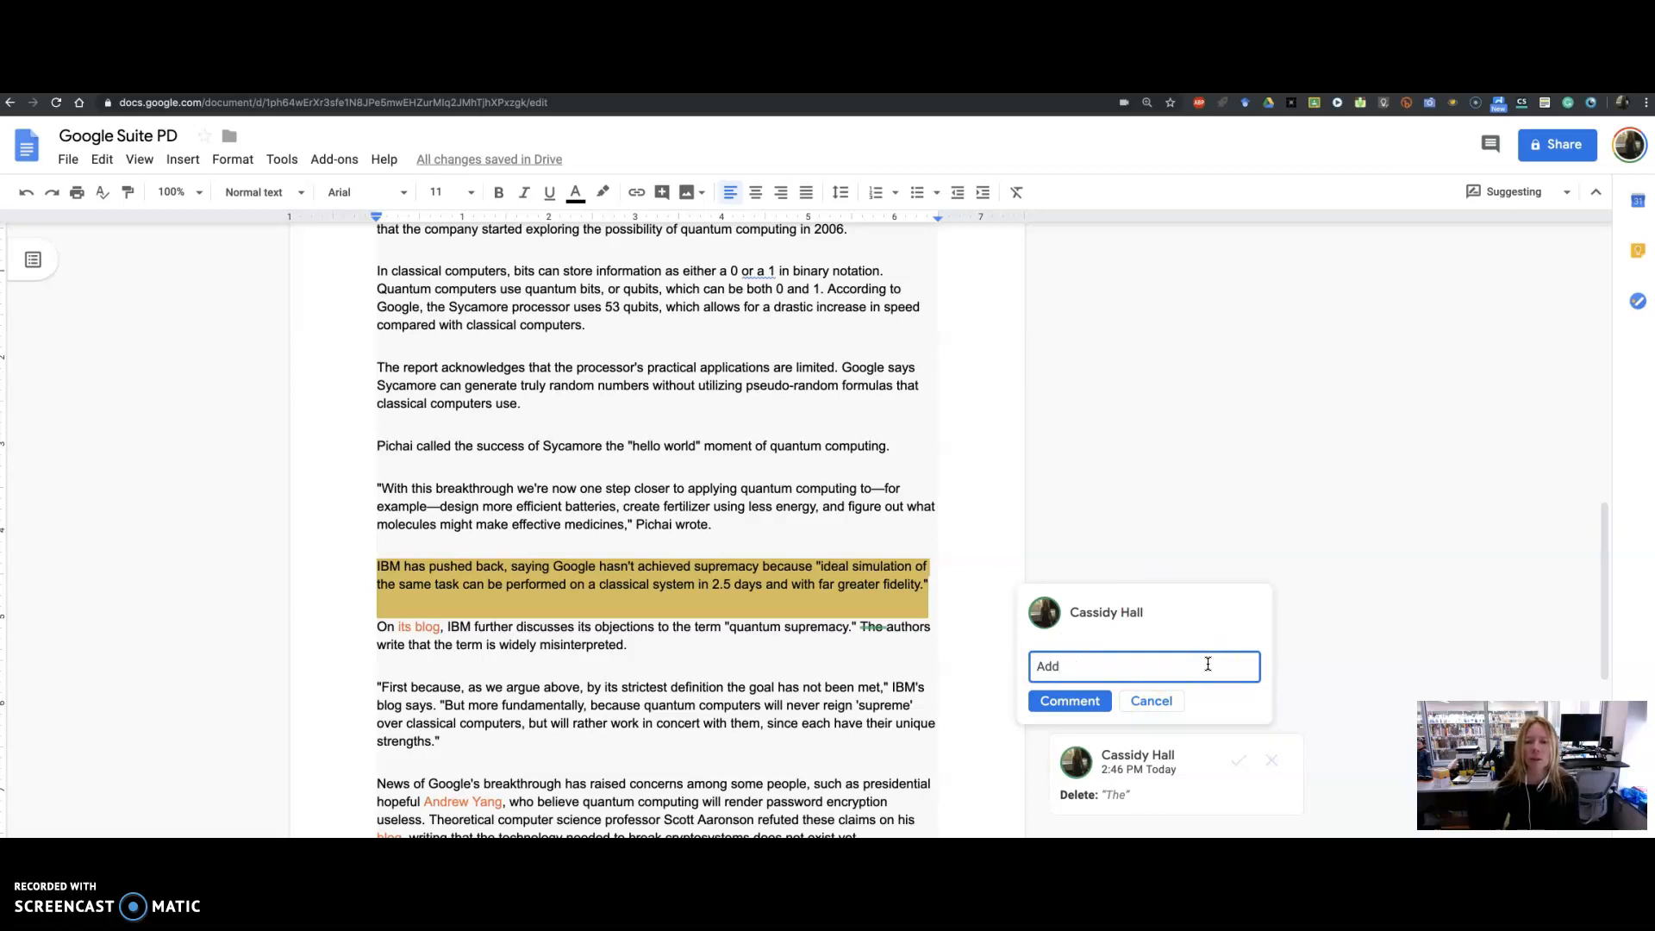
type("comment")
left_click(1085, 699)
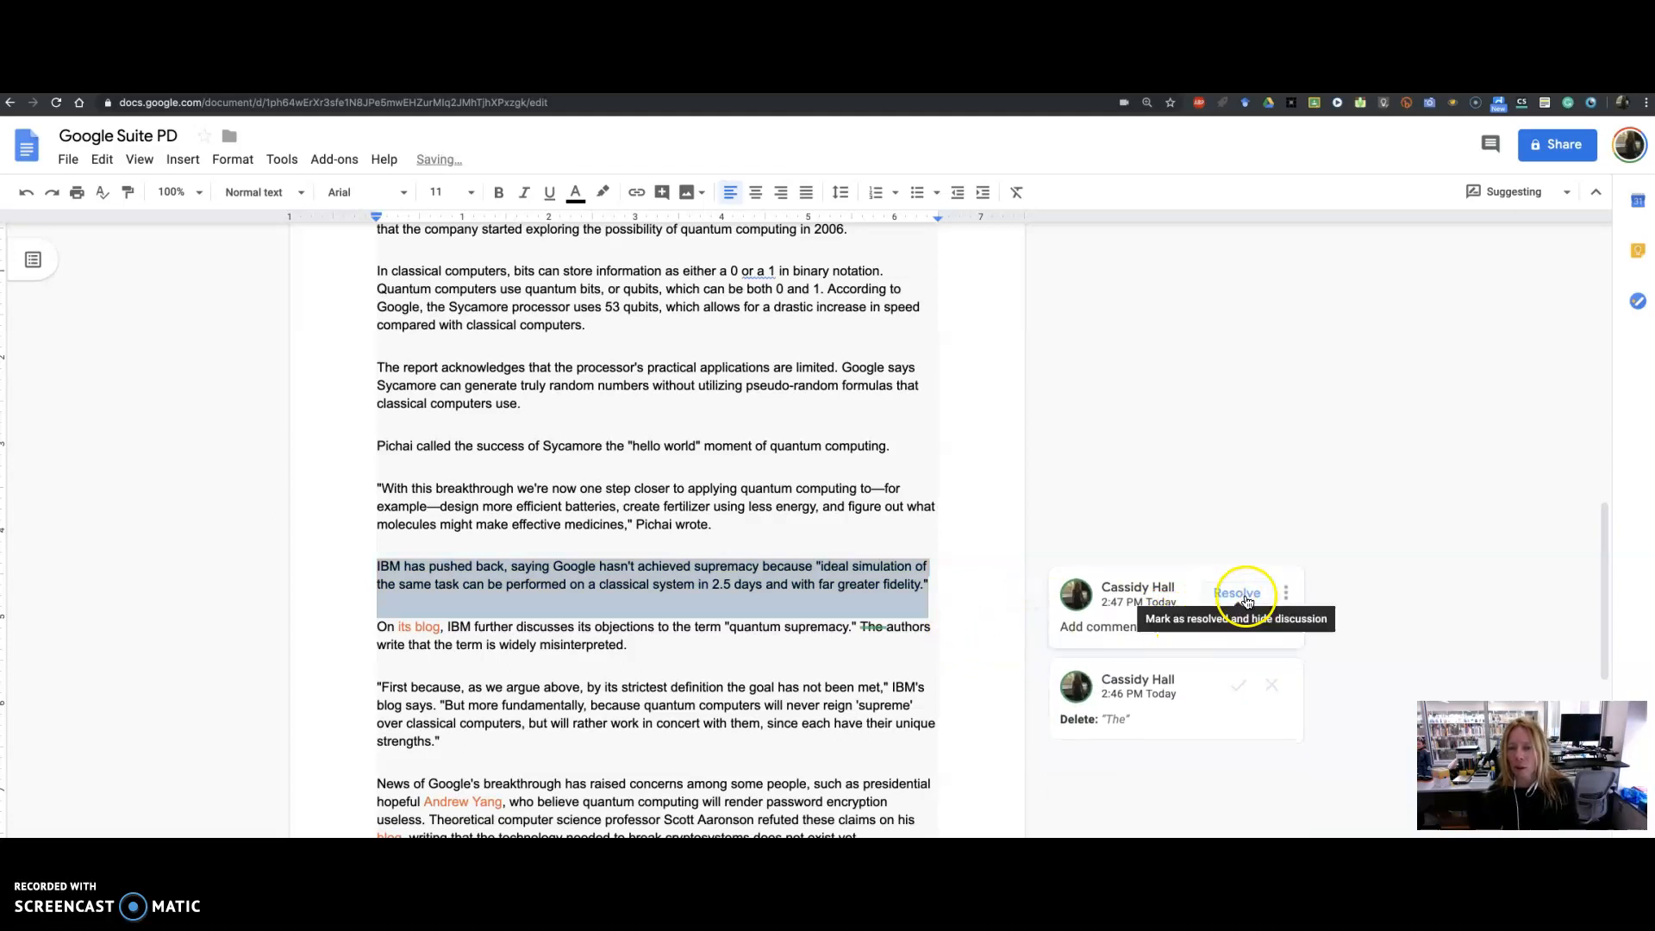
left_click(1160, 635)
left_click(1118, 679)
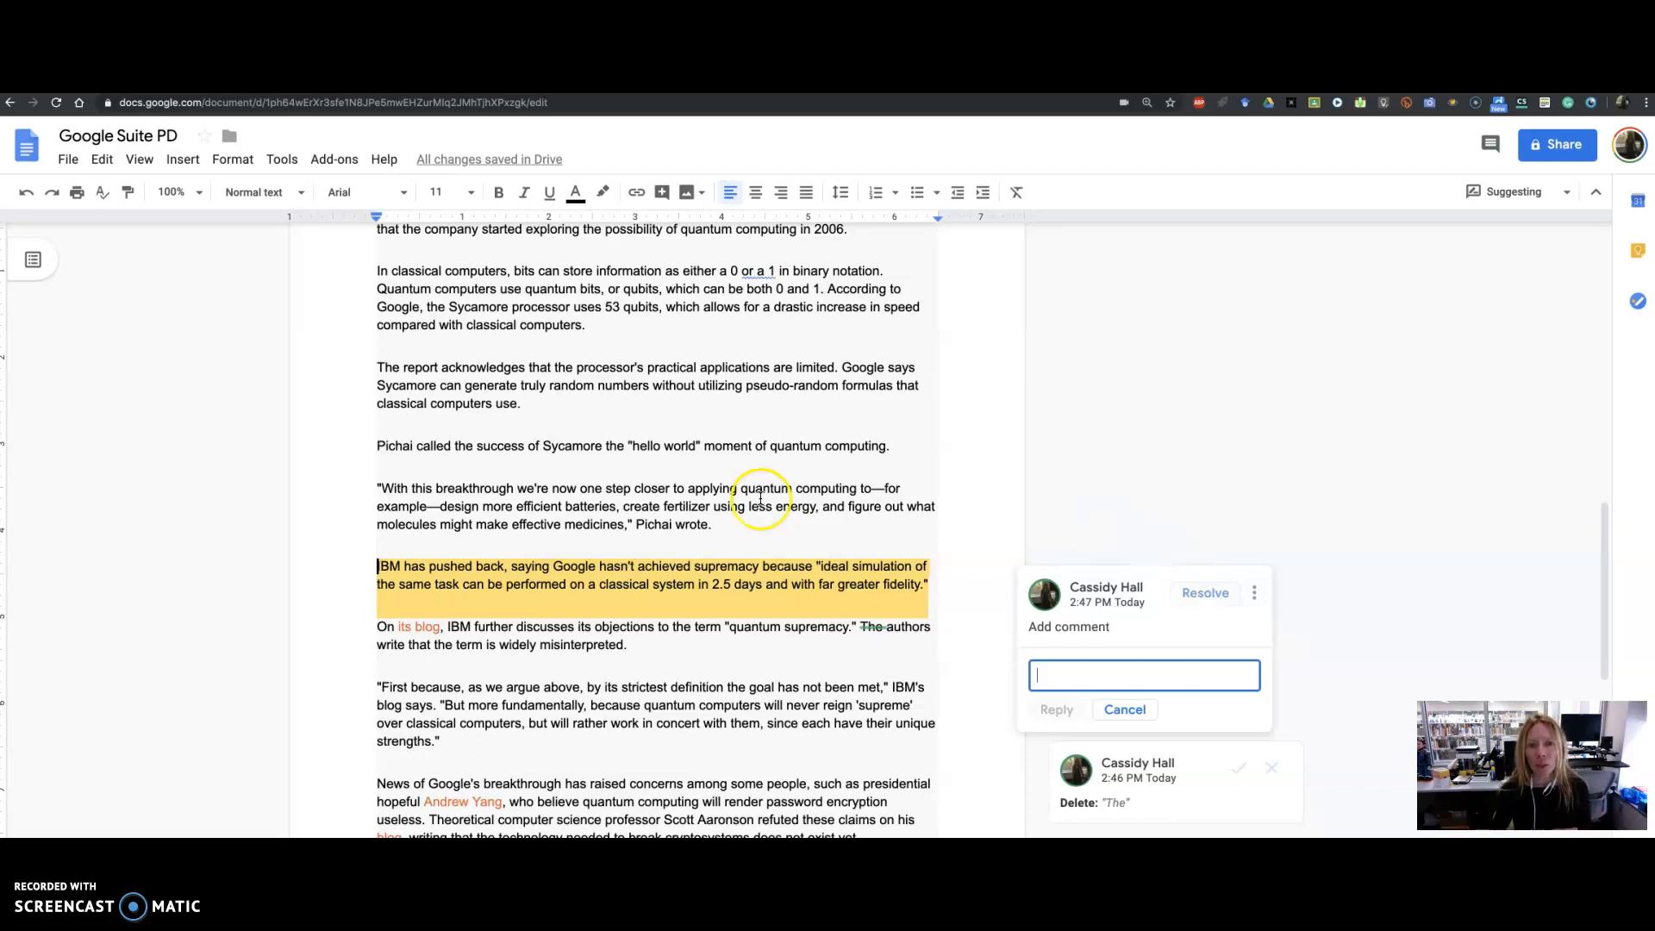
View the document's page setup options for orientation, paper size, page color and margins, and close them without changes.
scroll(694, 489, "up", 10)
scroll(679, 581, "down", 3)
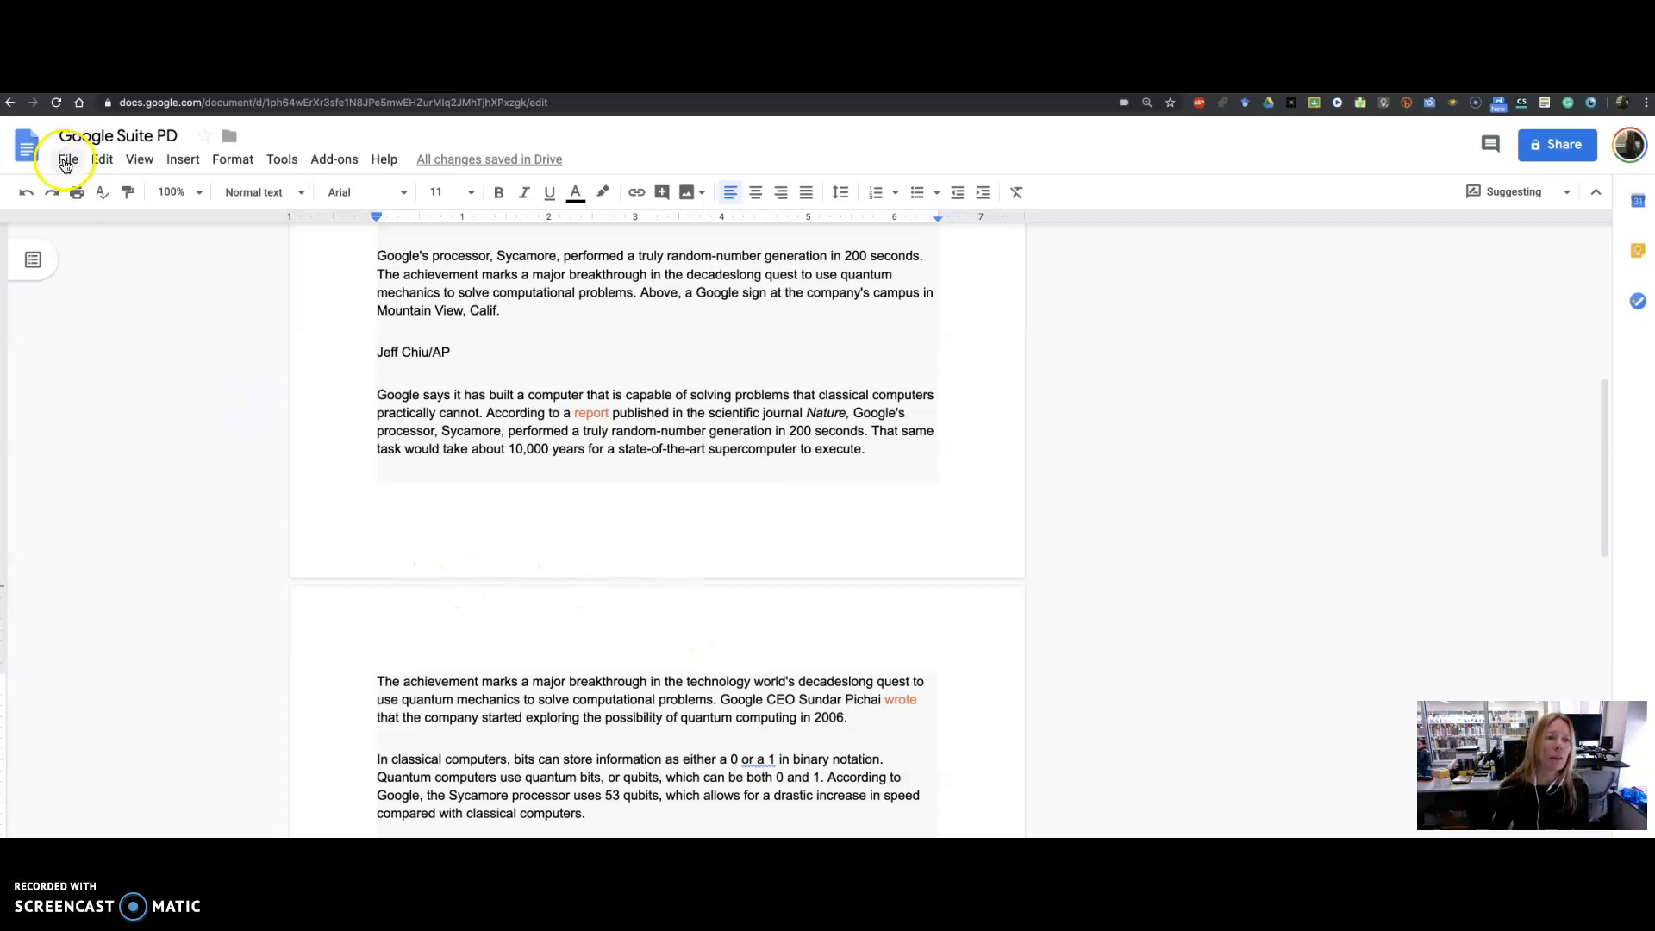
left_click(67, 160)
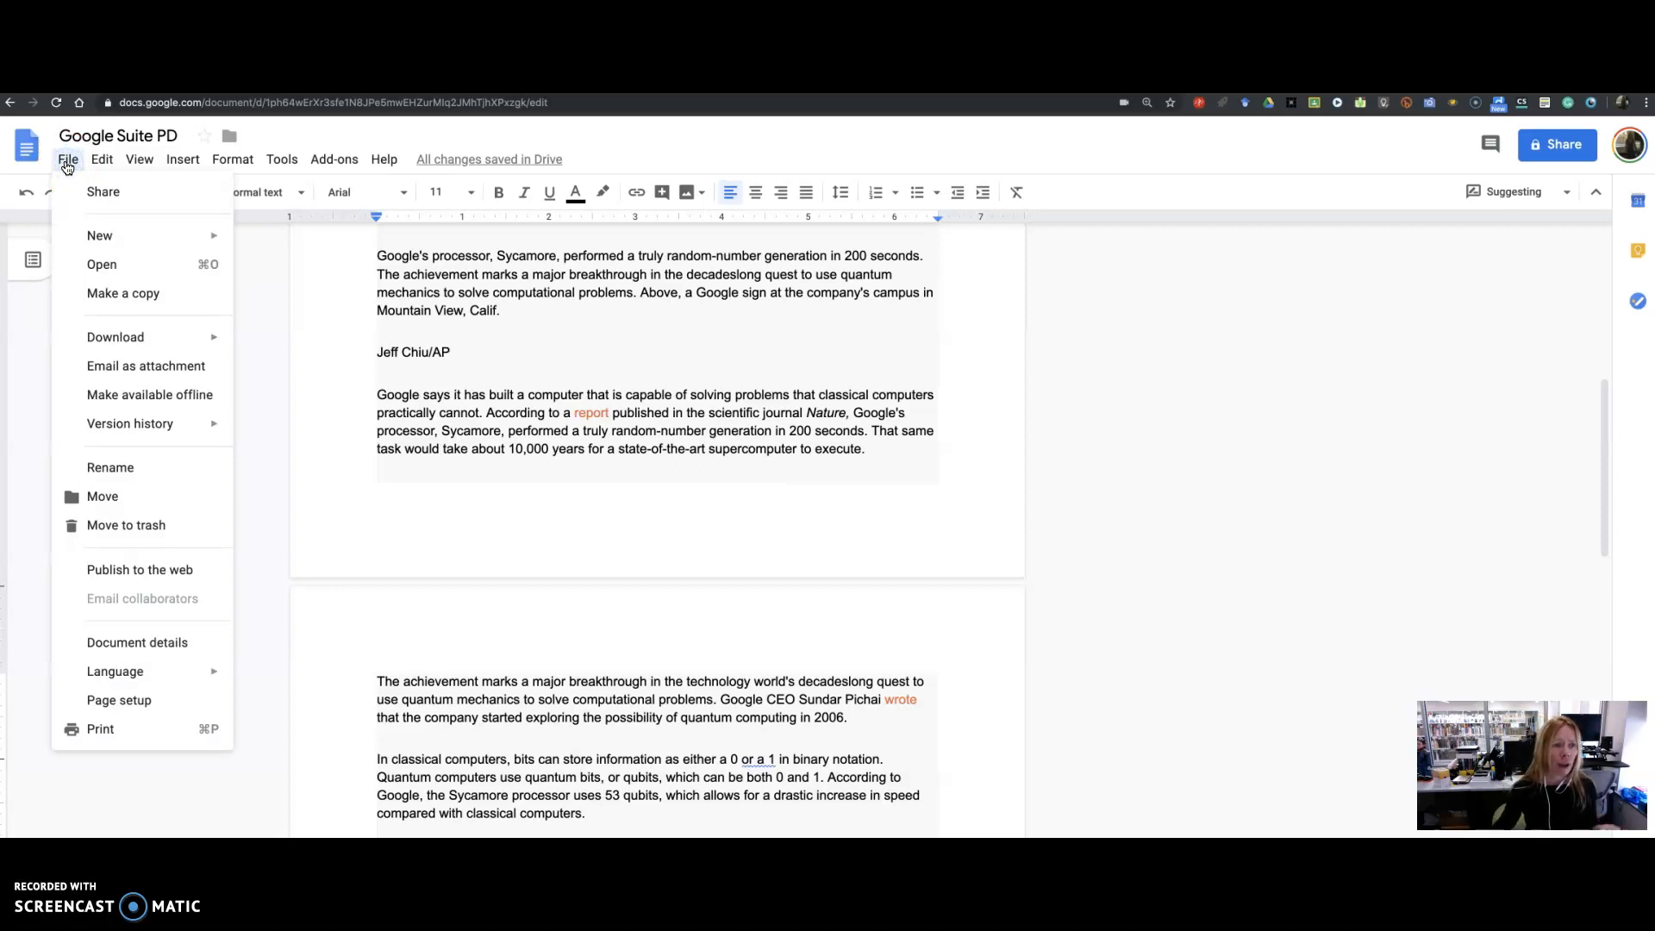
left_click(140, 701)
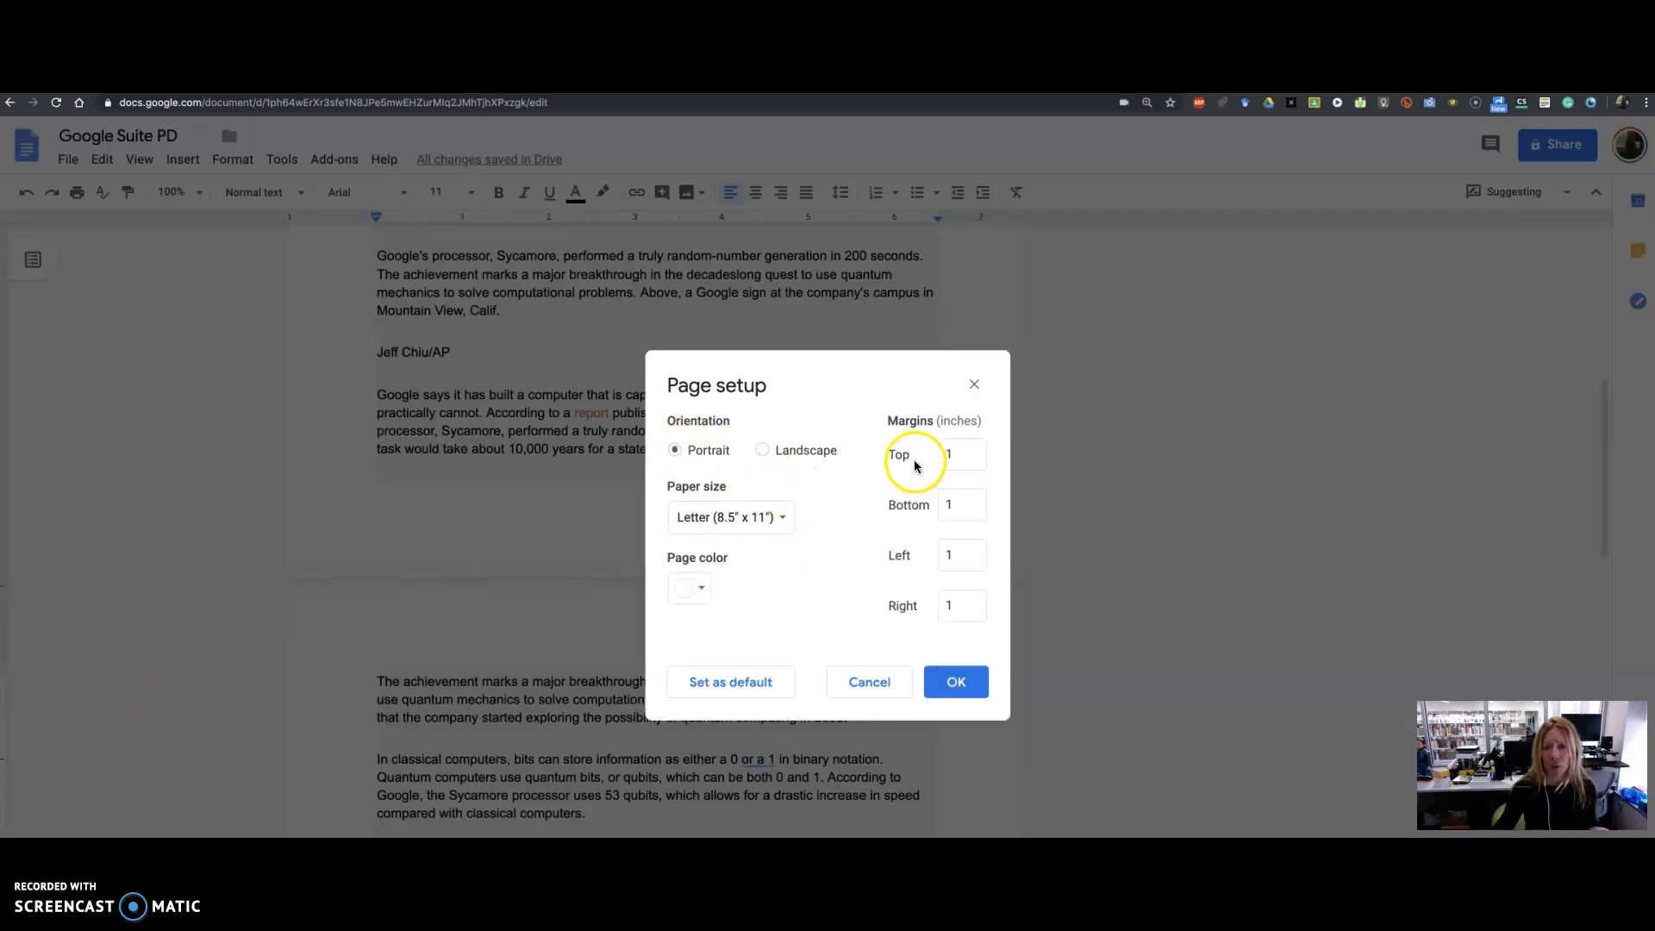
left_click(973, 385)
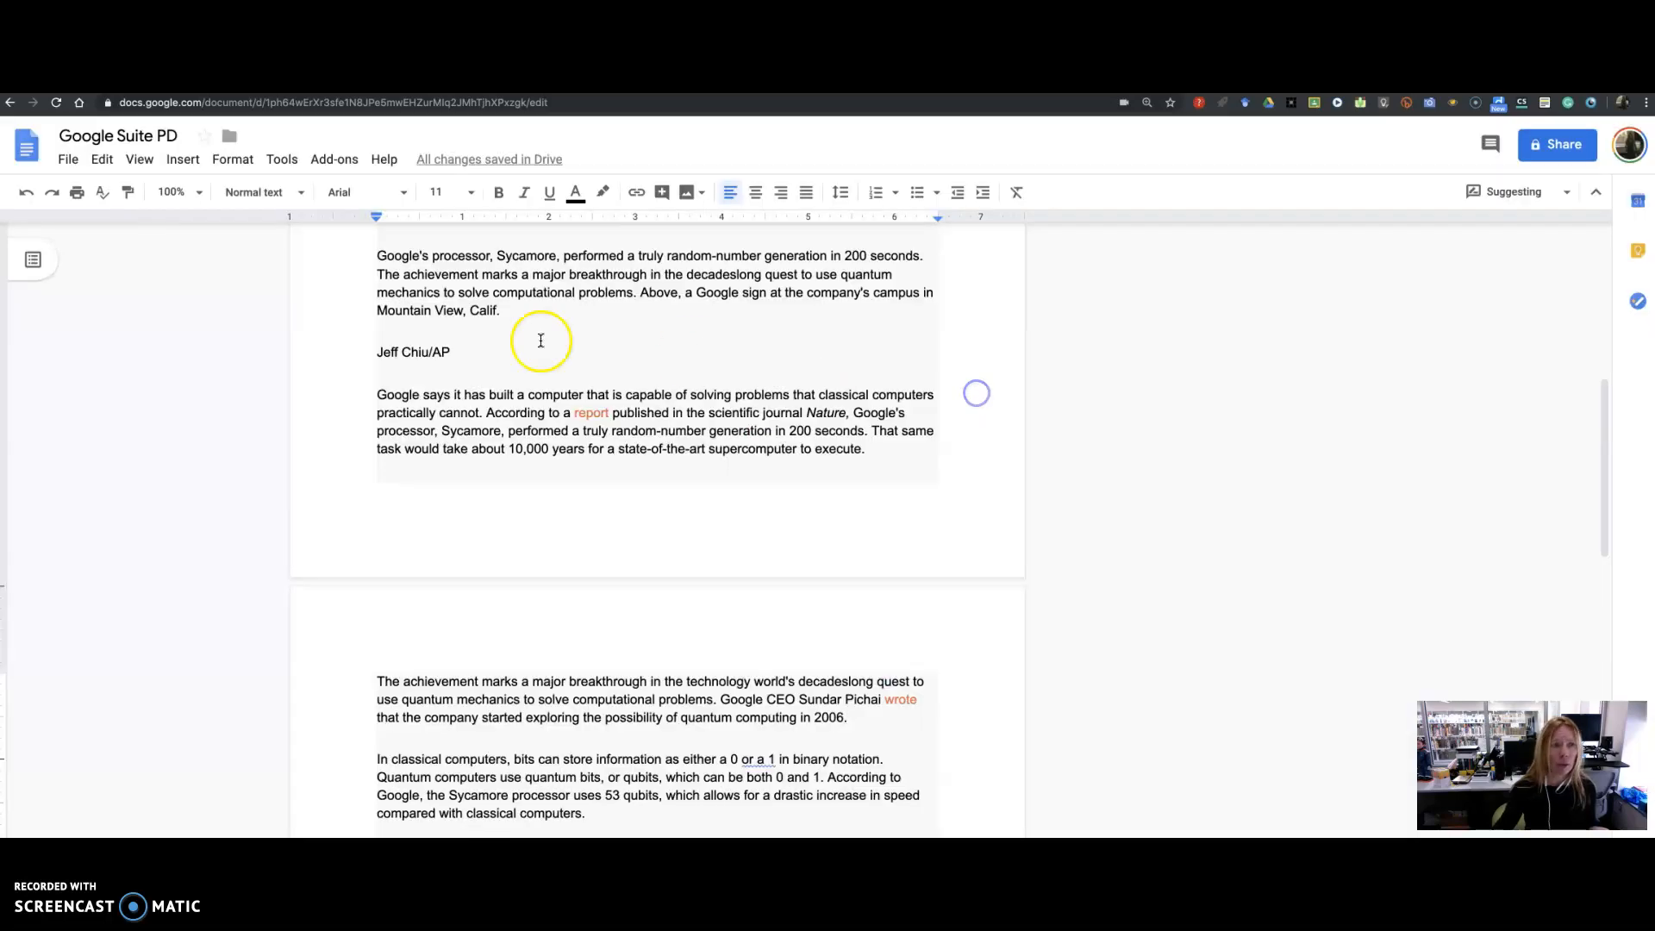
Open the document's version history and examine the October 24, 2:41 PM version and its naming and copying options.
left_click(65, 162)
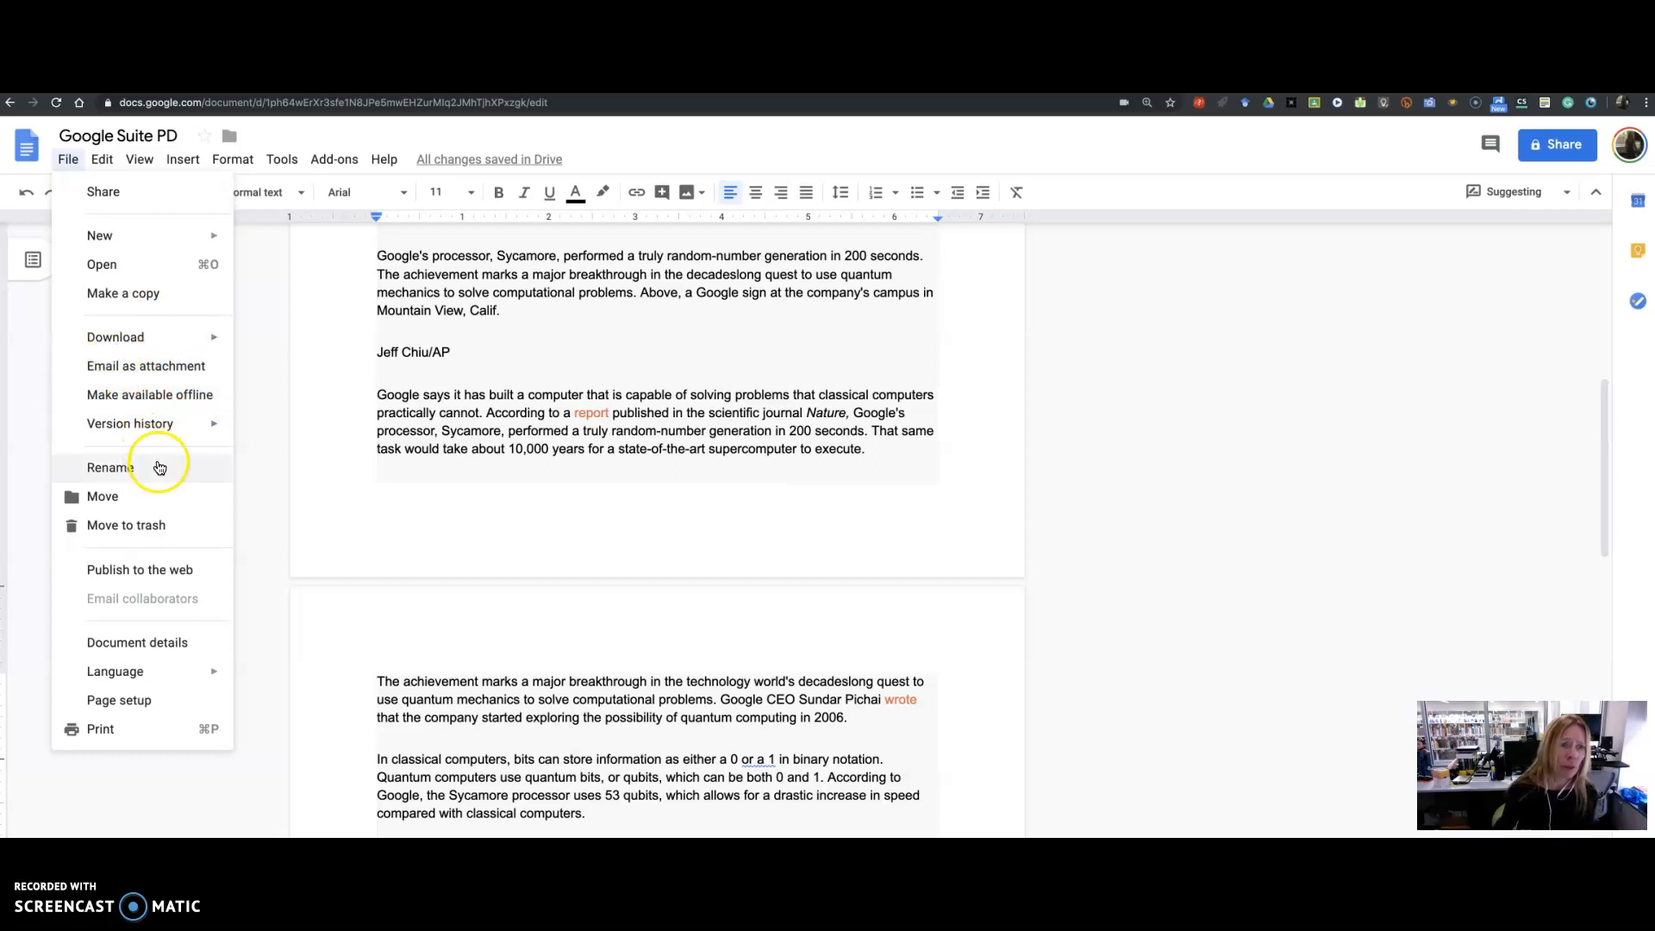
mouse_move(200, 437)
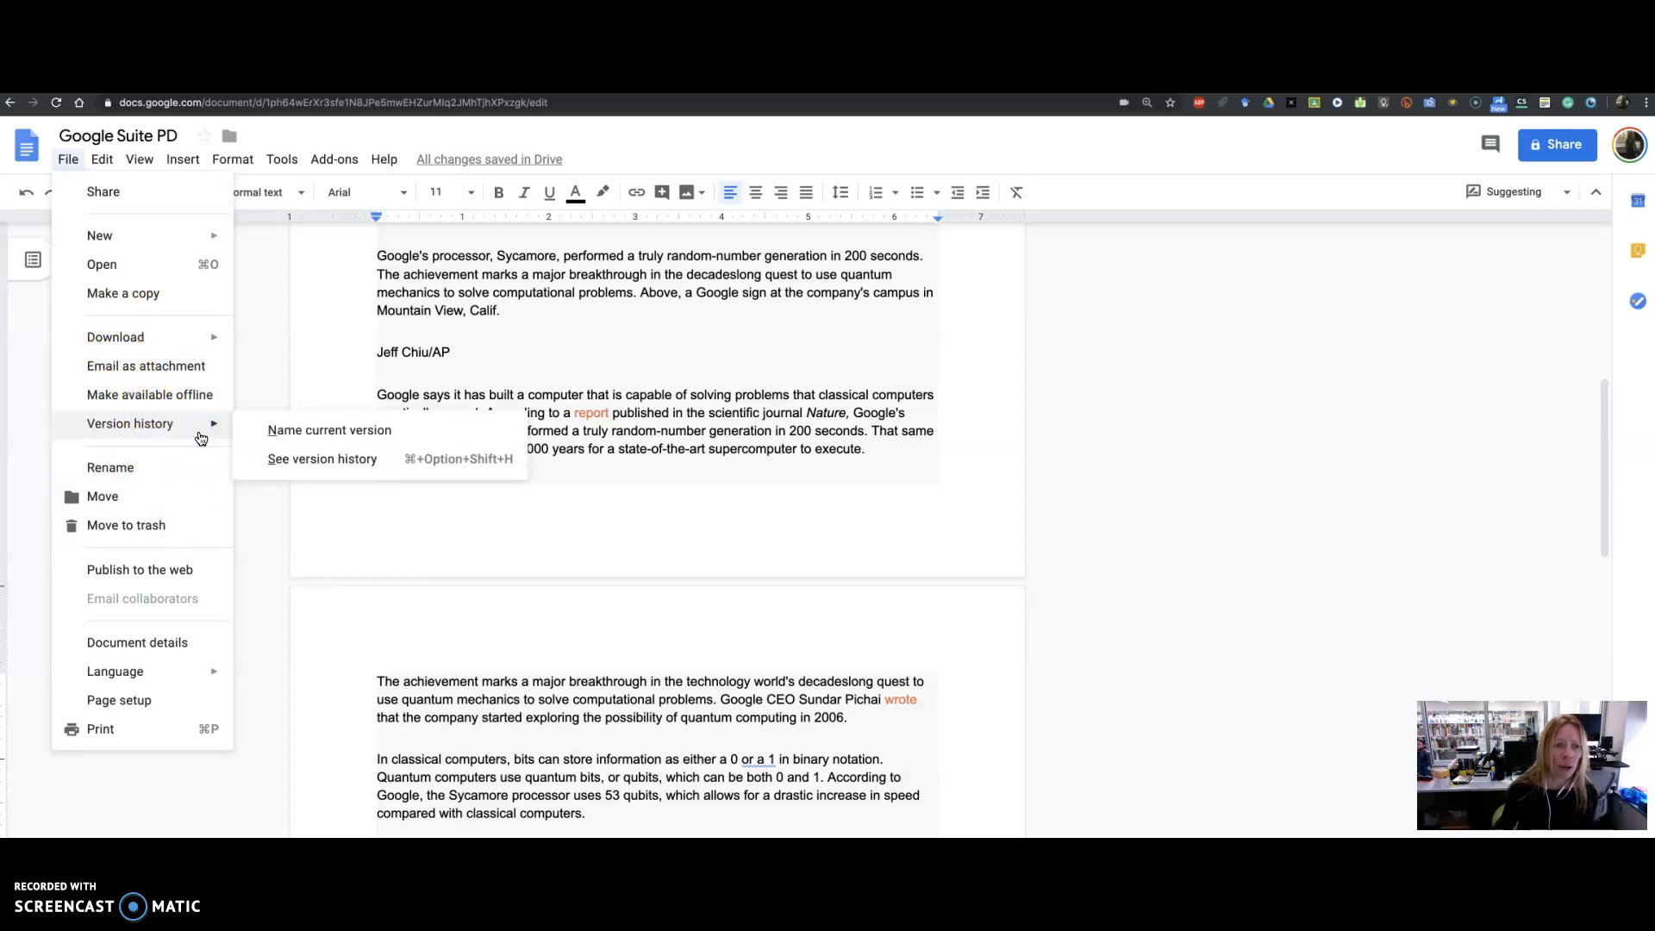
left_click(282, 459)
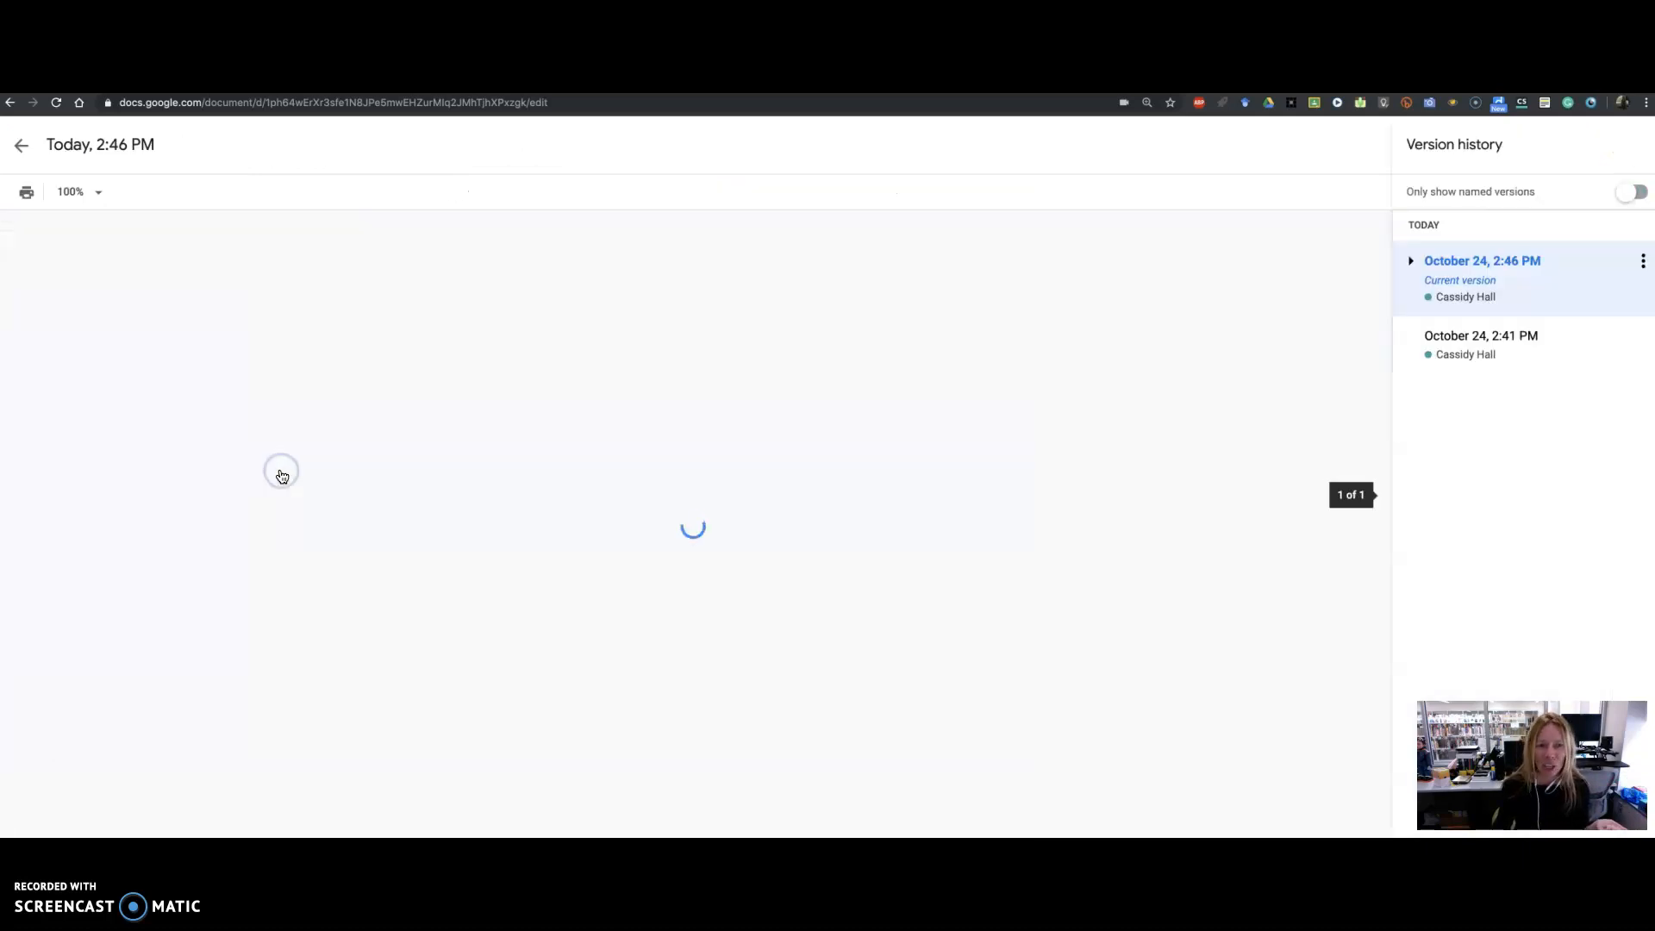
left_click(933, 424)
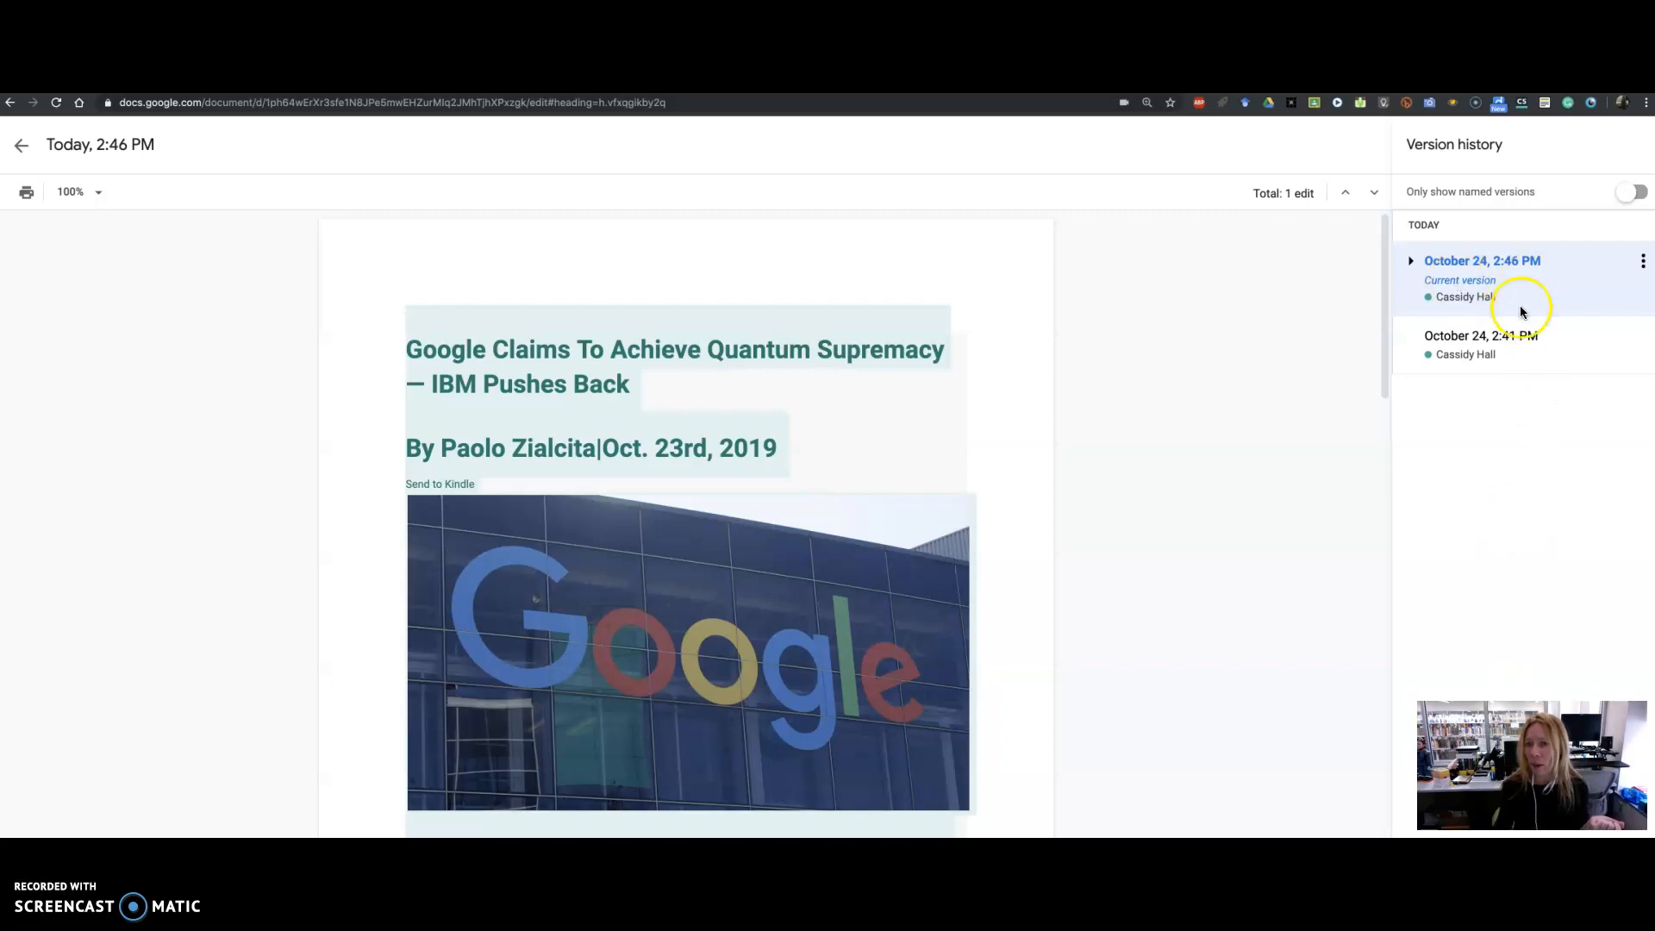
left_click(1507, 343)
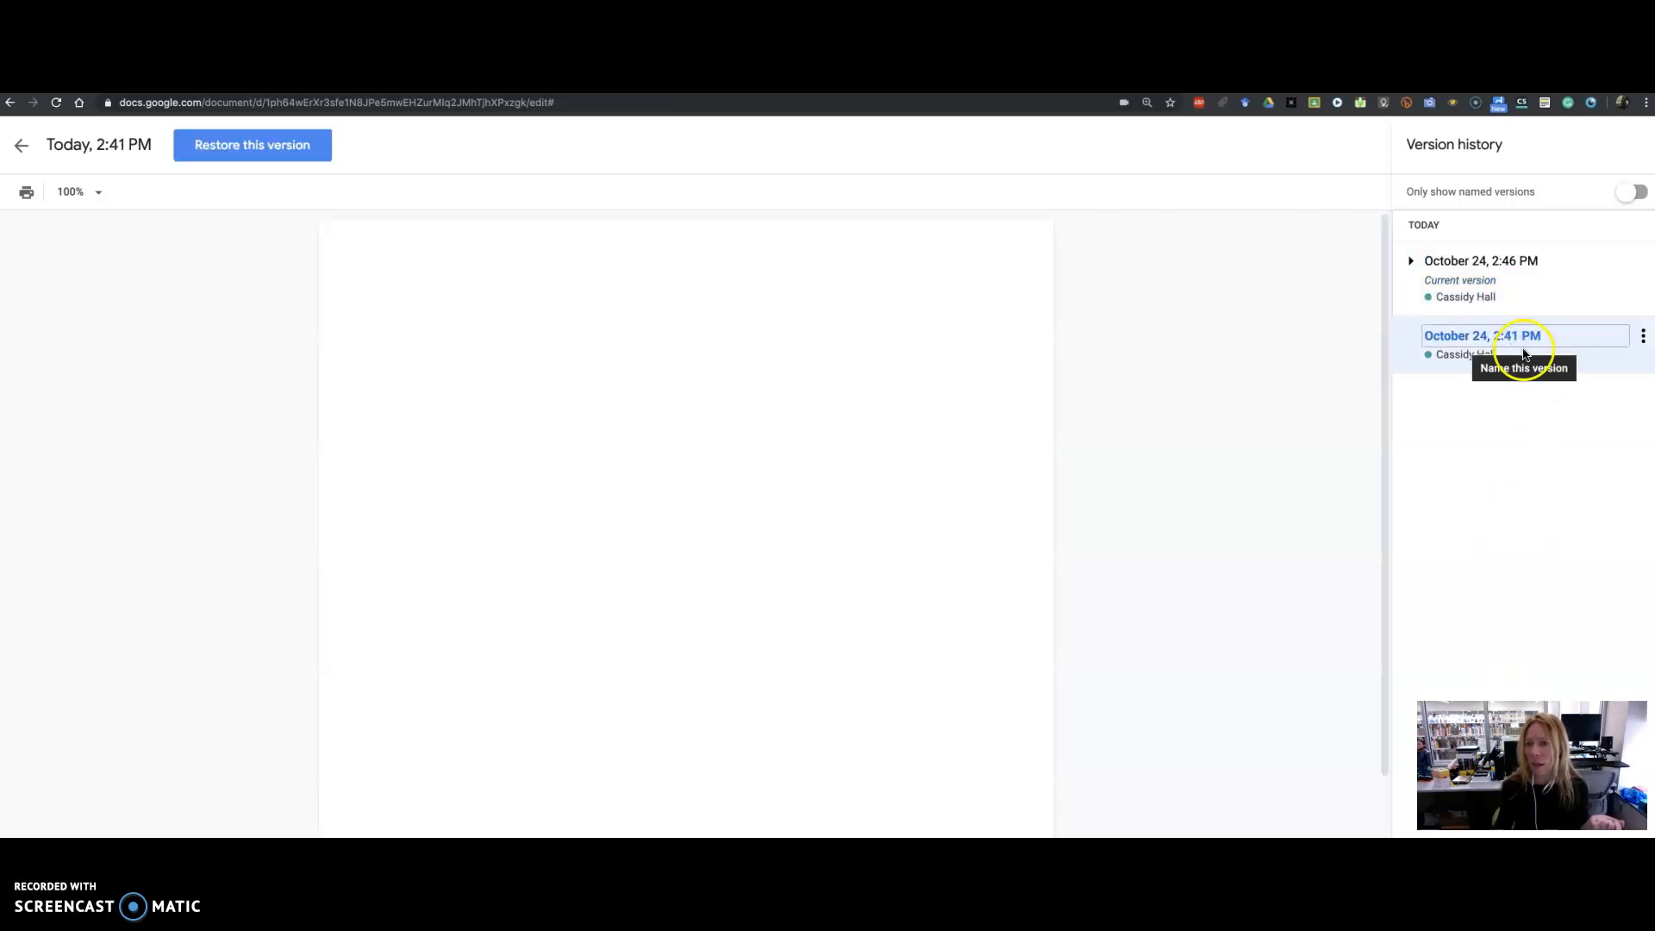
left_click(1643, 342)
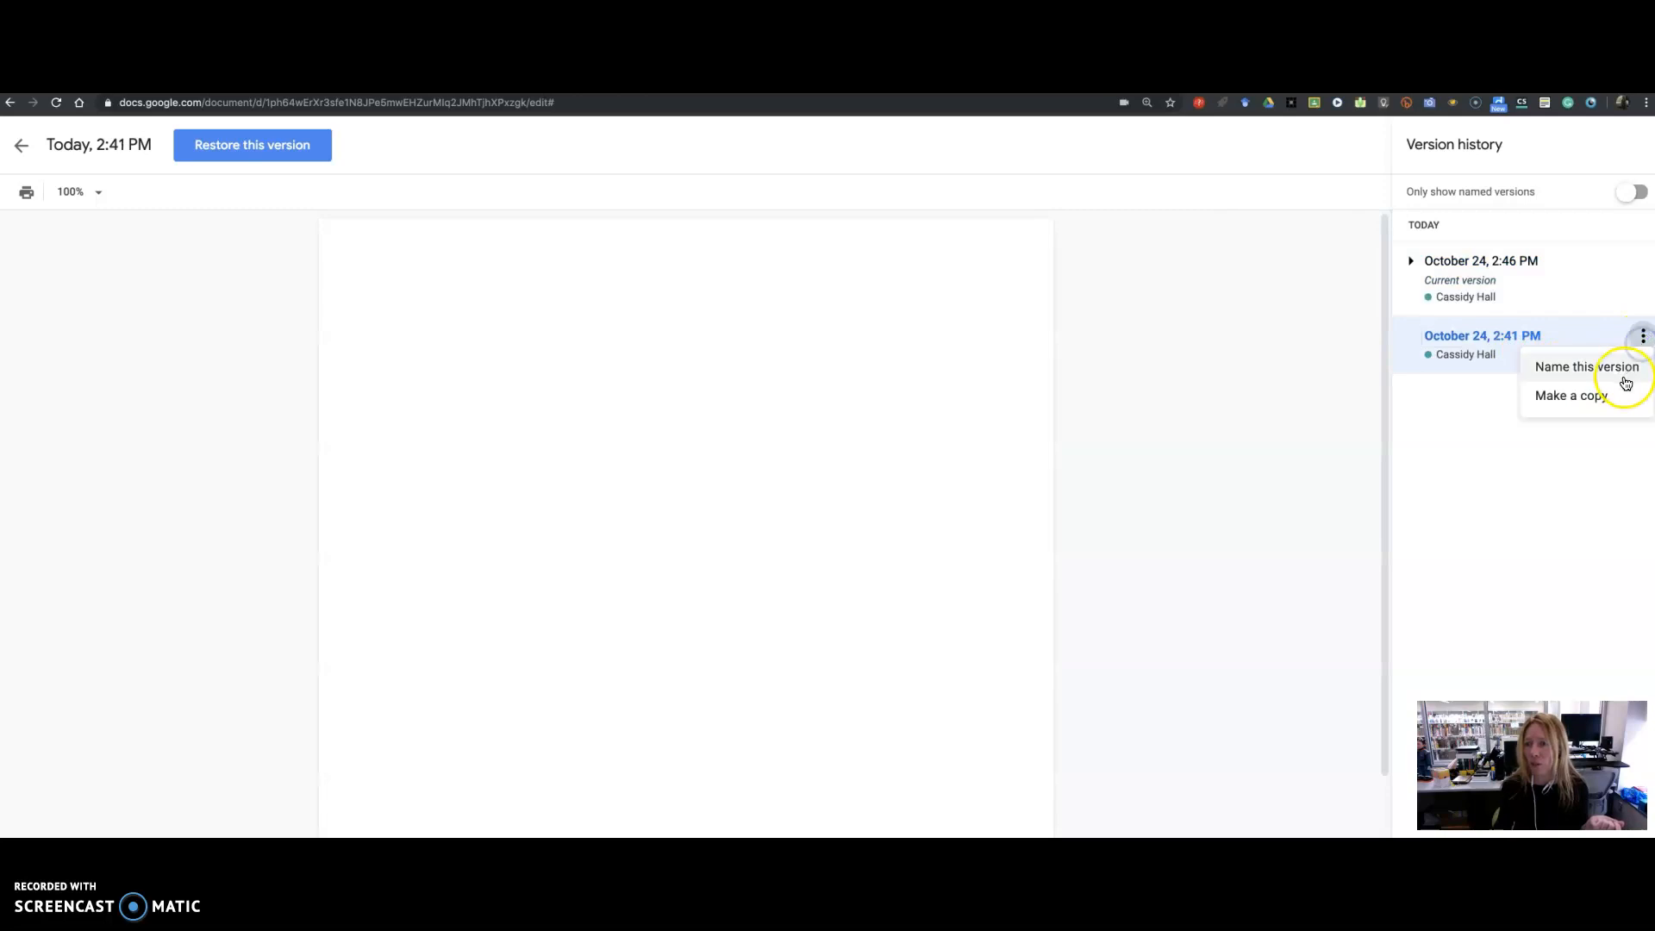
left_click(1553, 322)
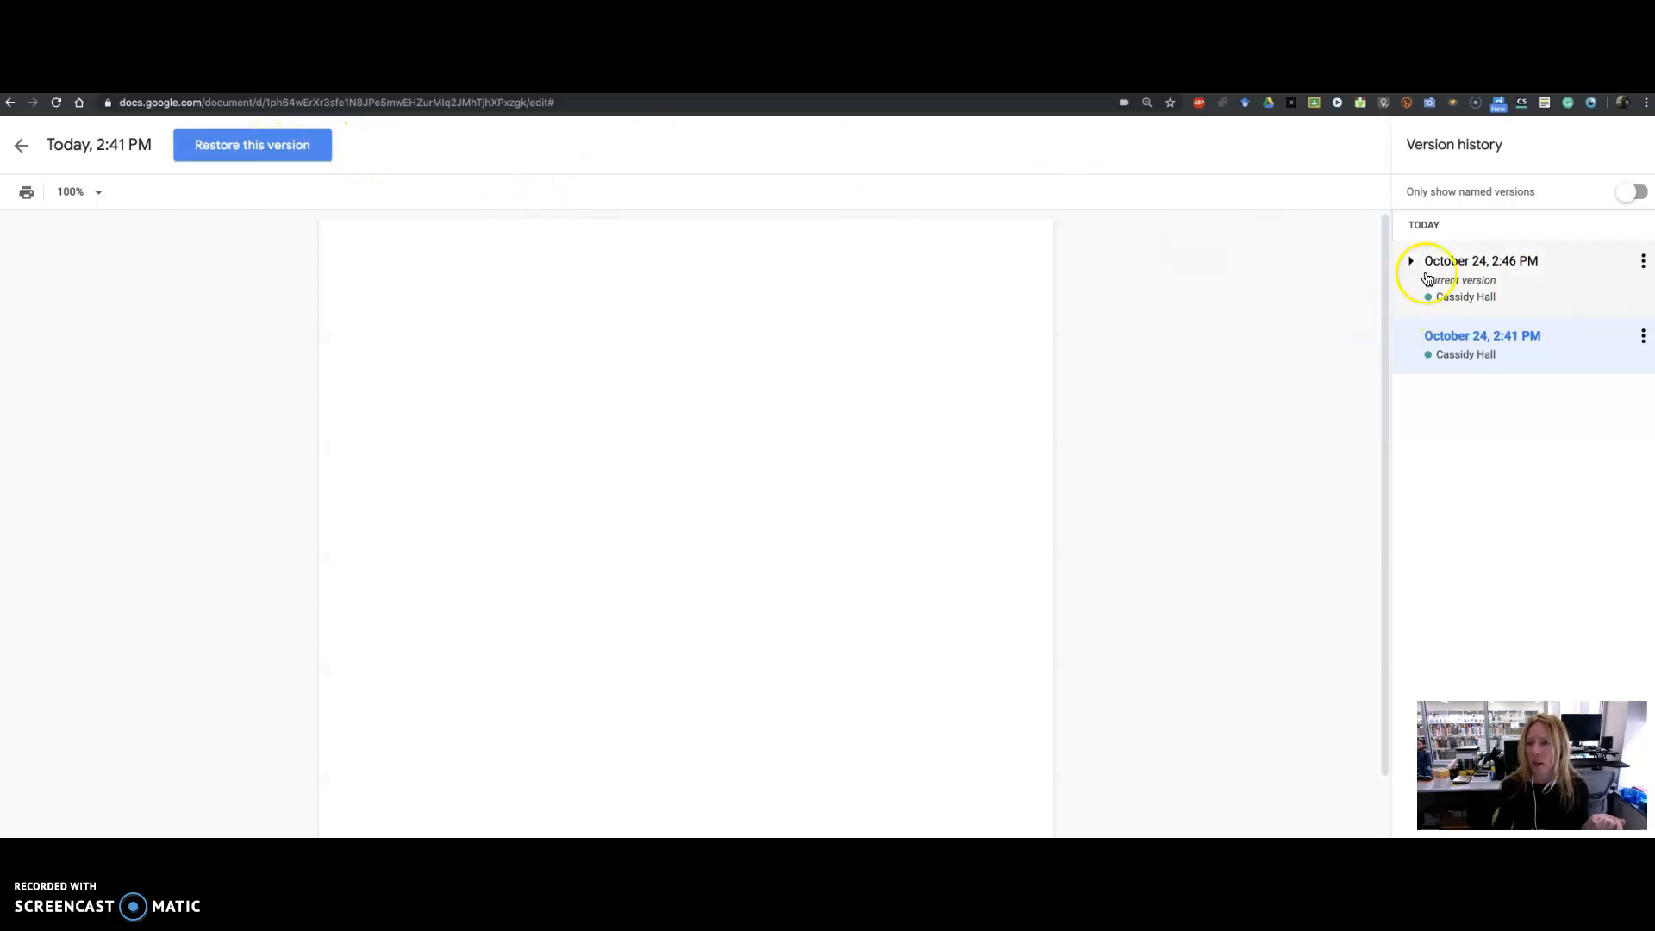
Show the current October 24, 2:46 PM version and look through its highlighted edits down to the article's closing paragraph.
left_click(1455, 276)
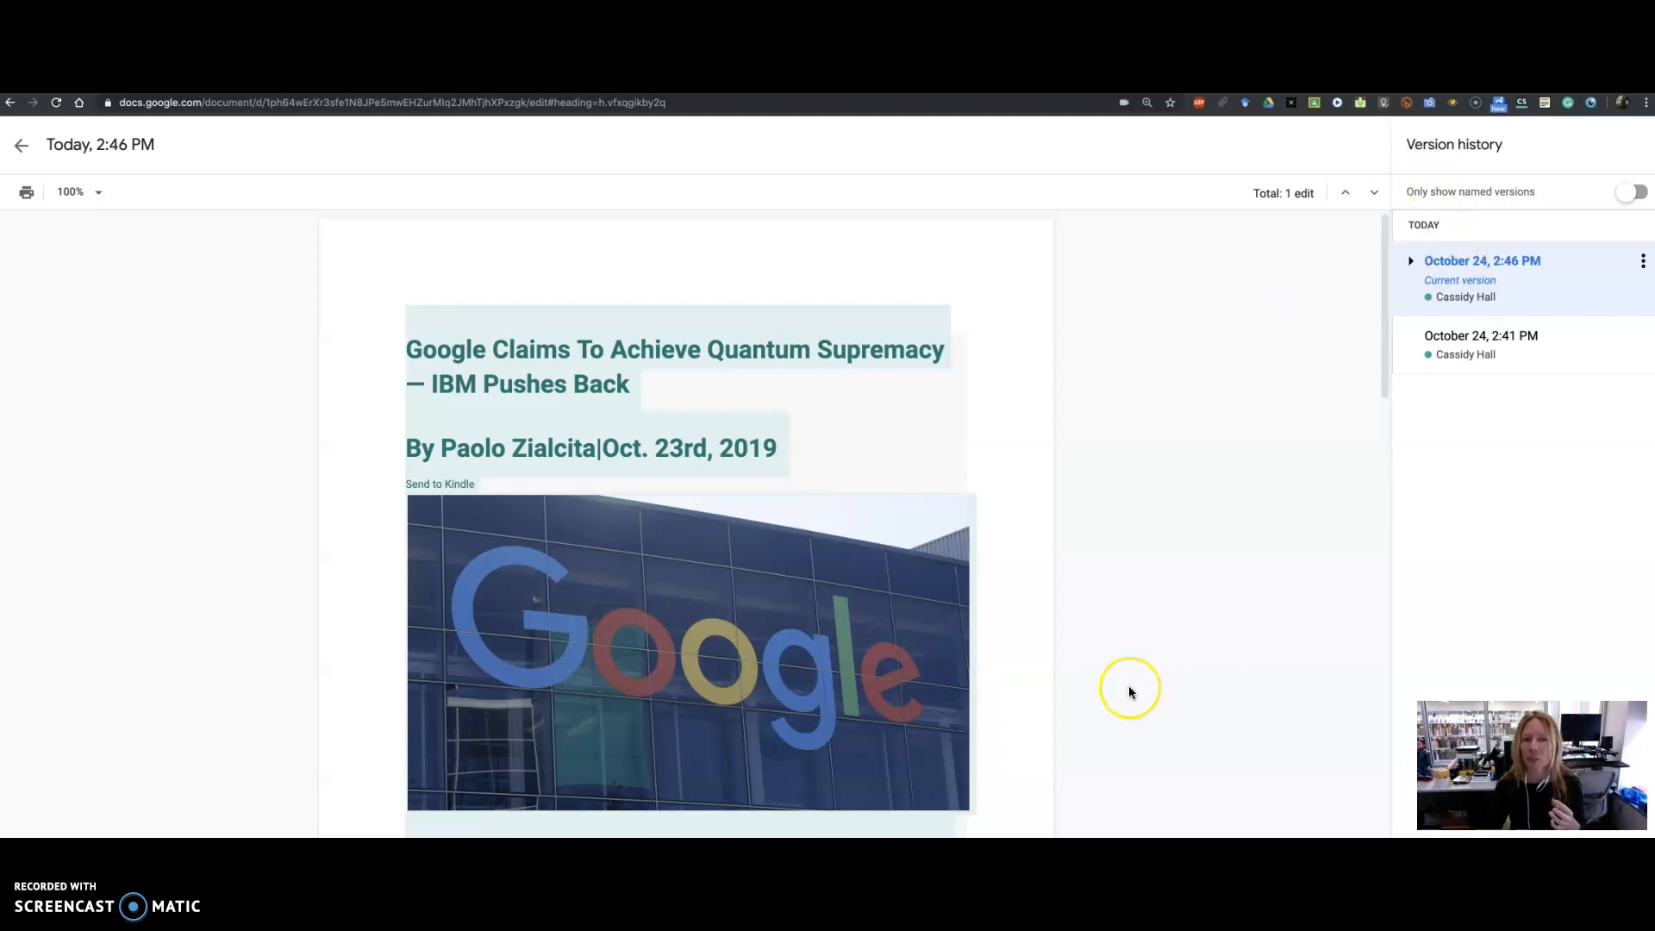
scroll(1129, 685, "down", 10)
scroll(1130, 692, "down", 5)
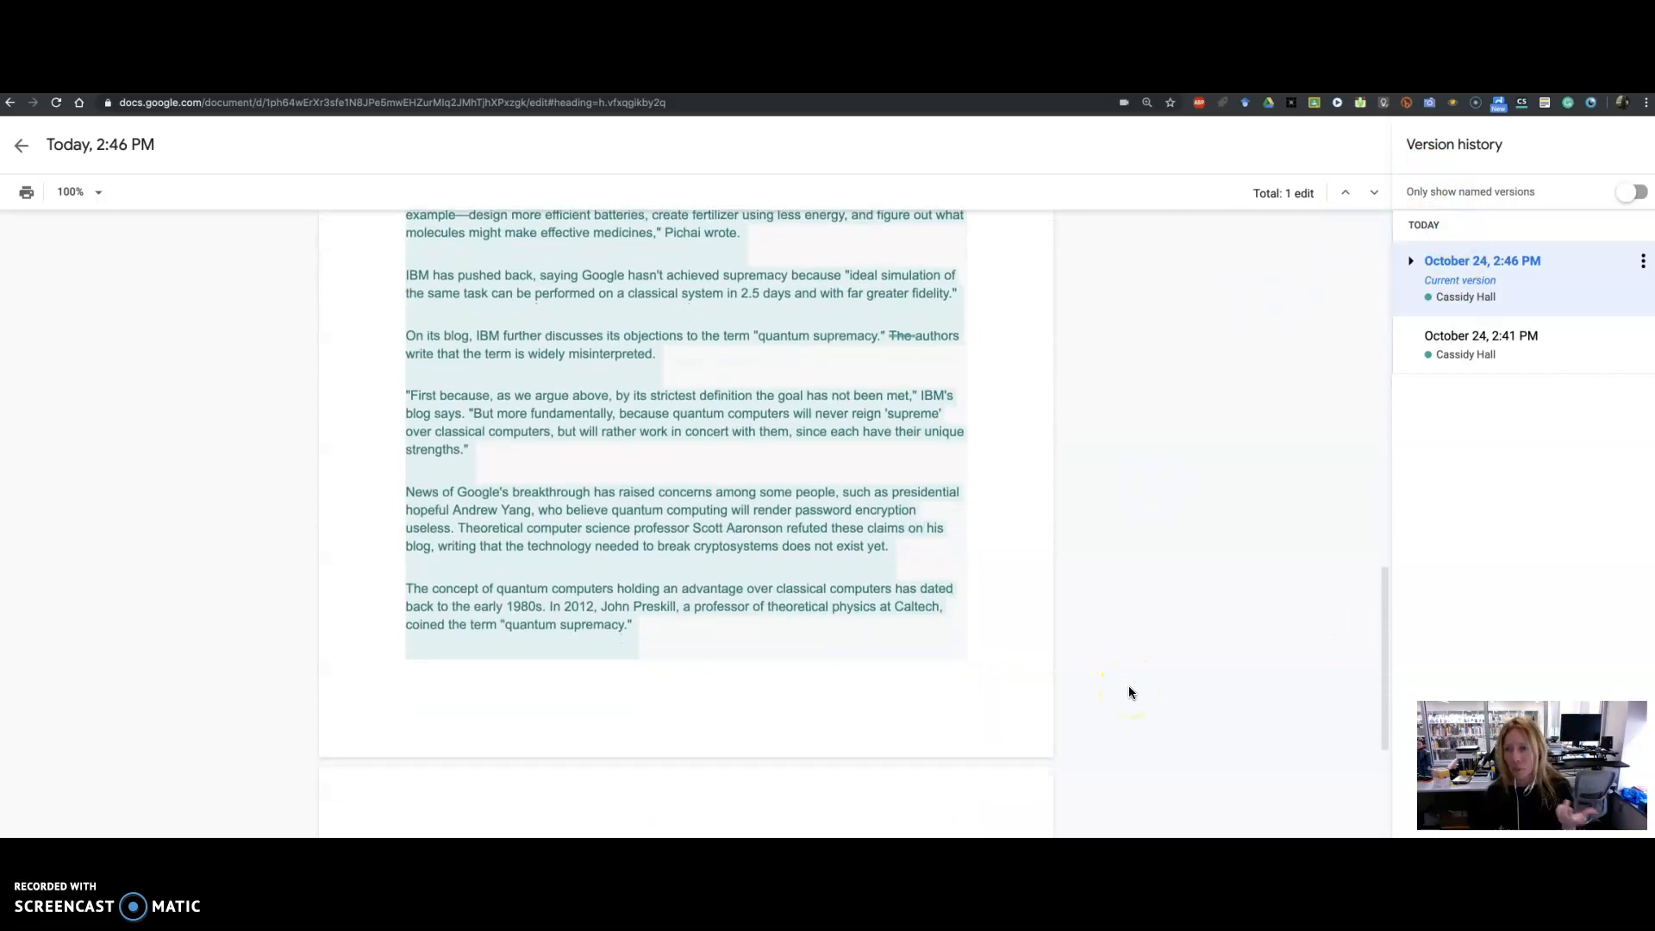
left_click(1269, 599)
left_click(1028, 544)
left_click(906, 597)
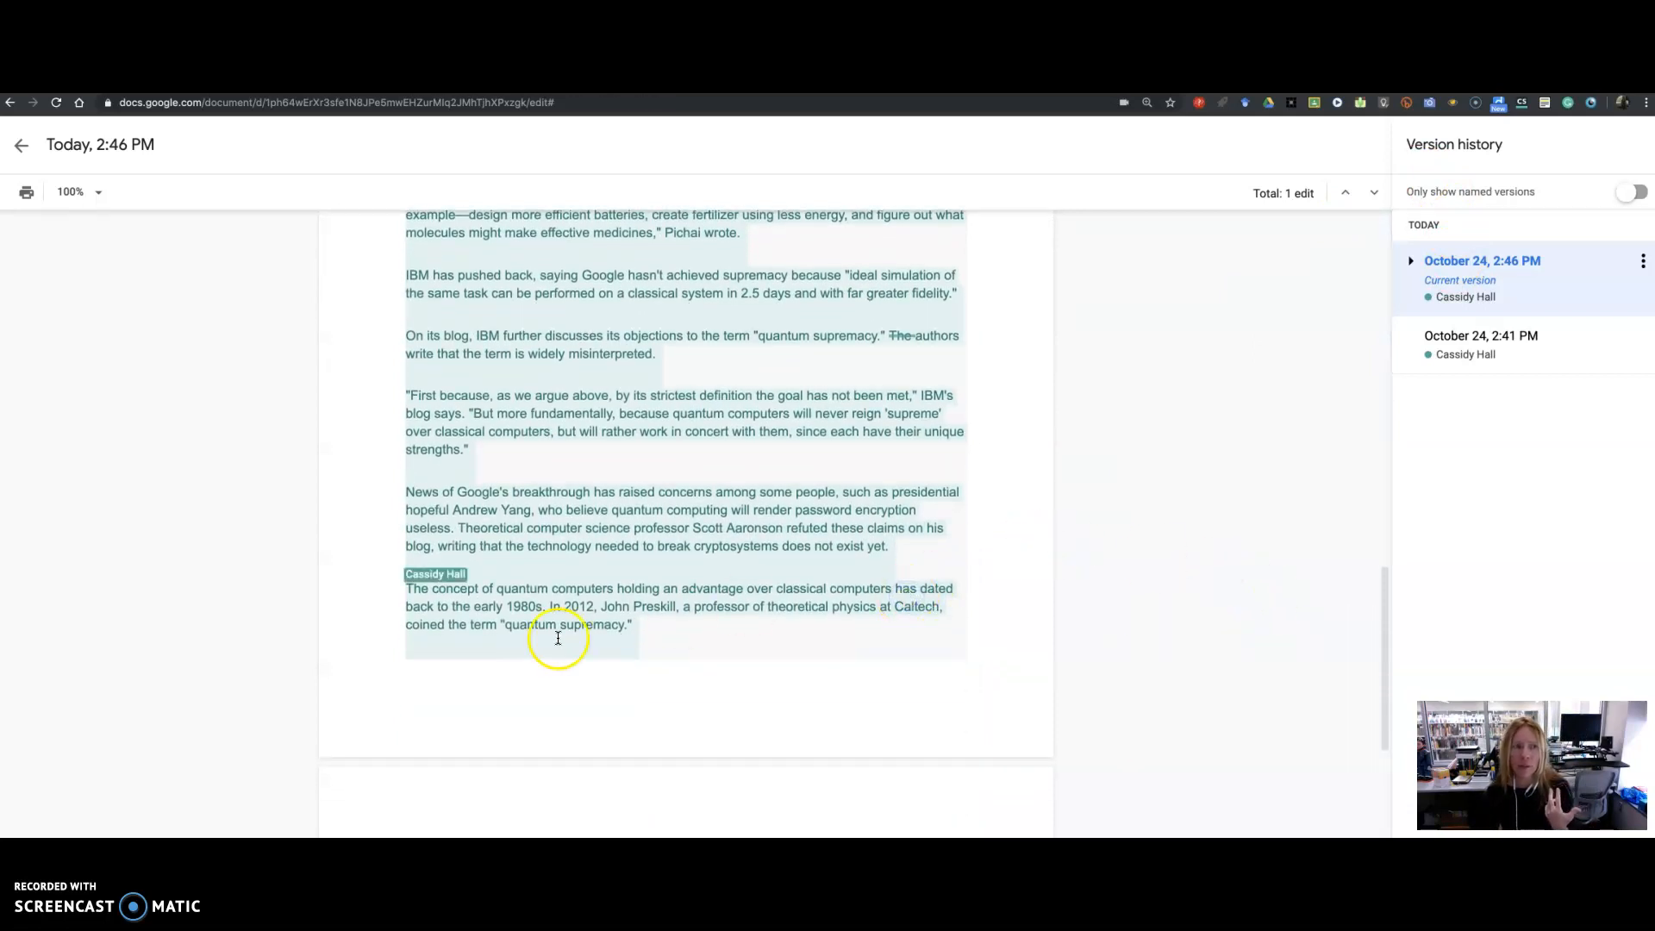
scroll(406, 493, "up", 6)
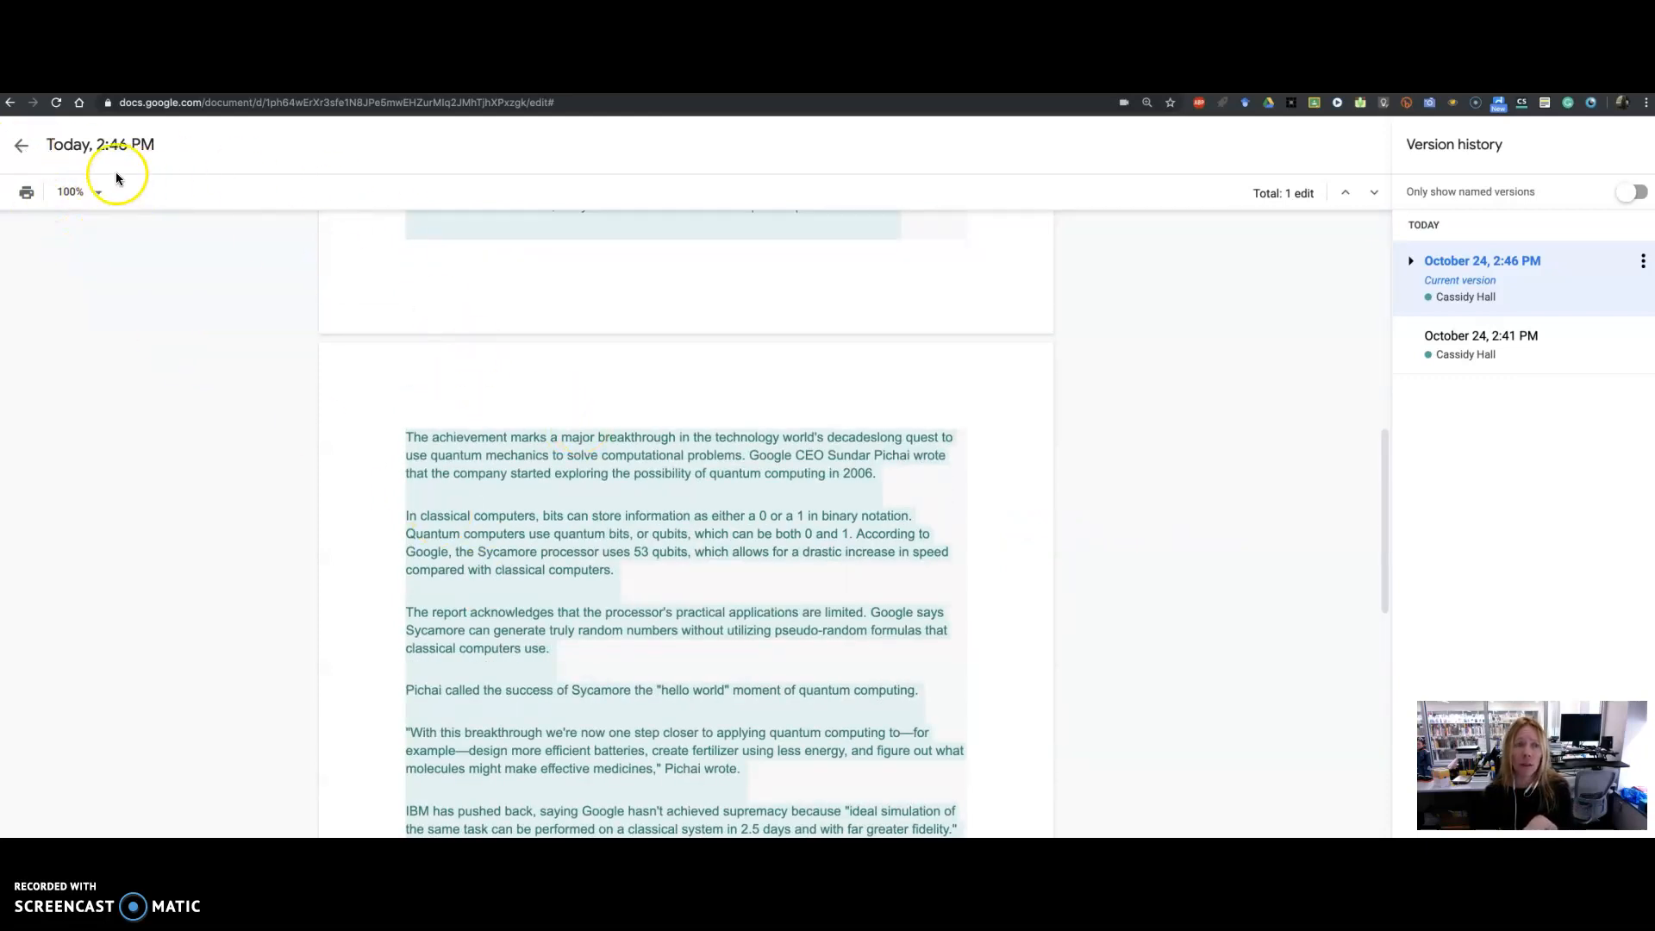
Leave the version history and switch the document from Suggesting to Editing mode.
left_click(21, 151)
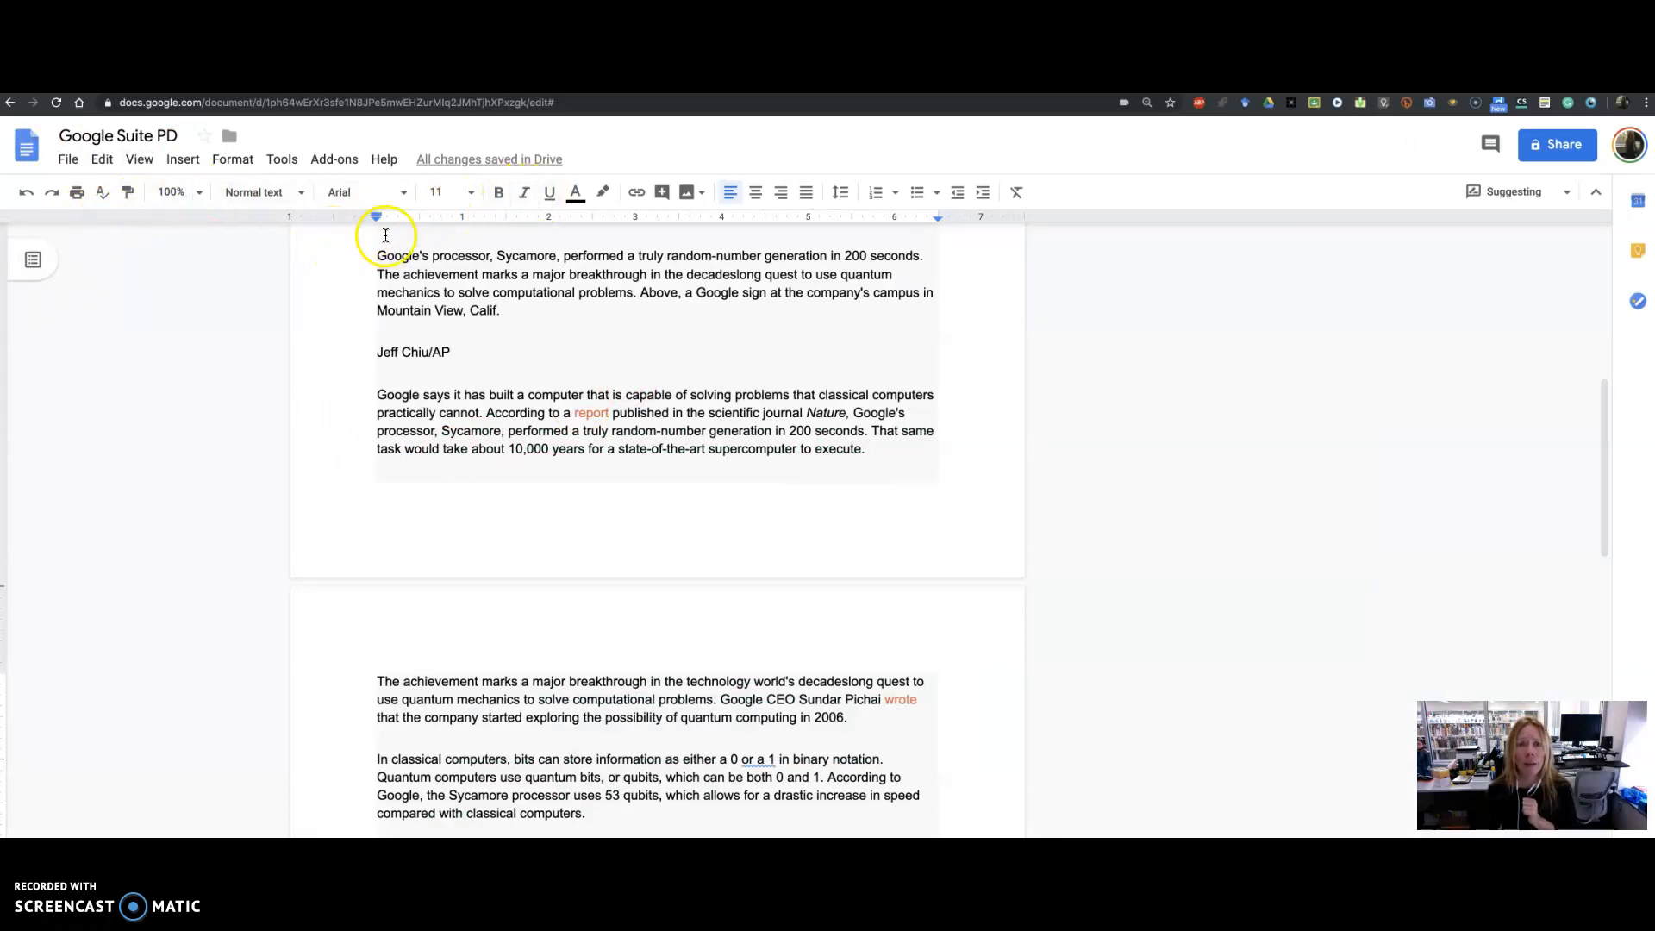
left_click(1565, 191)
left_click(1543, 225)
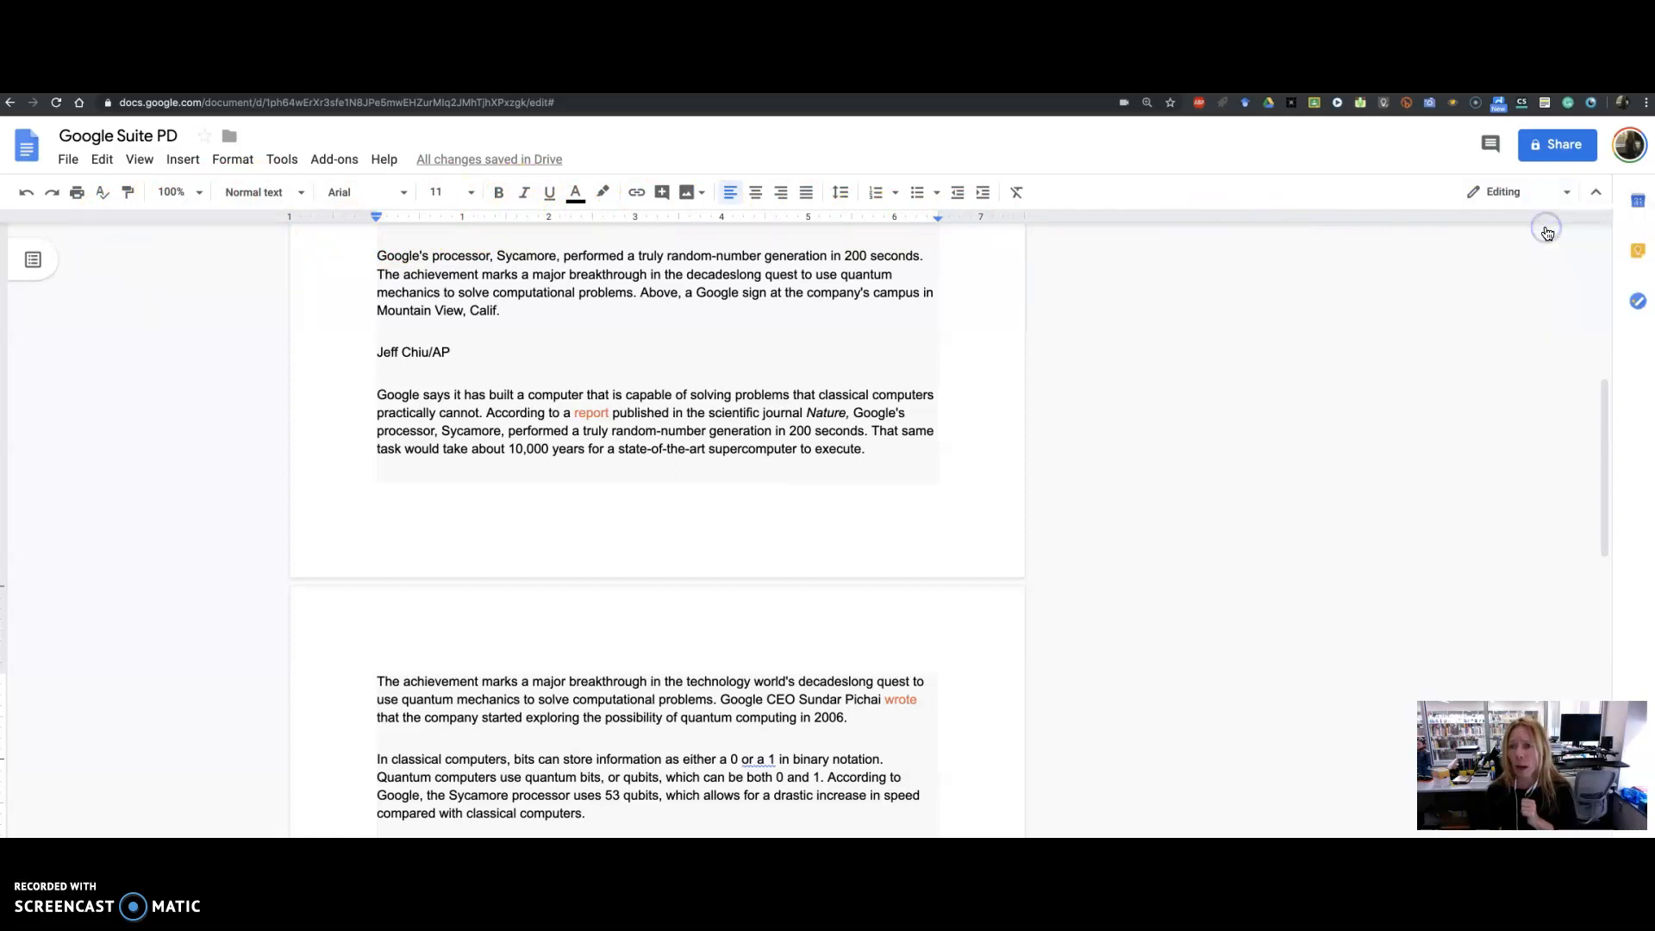
Turn on link sharing for the document with "Anyone with the link can view" access and select the shareable link.
left_click(1541, 148)
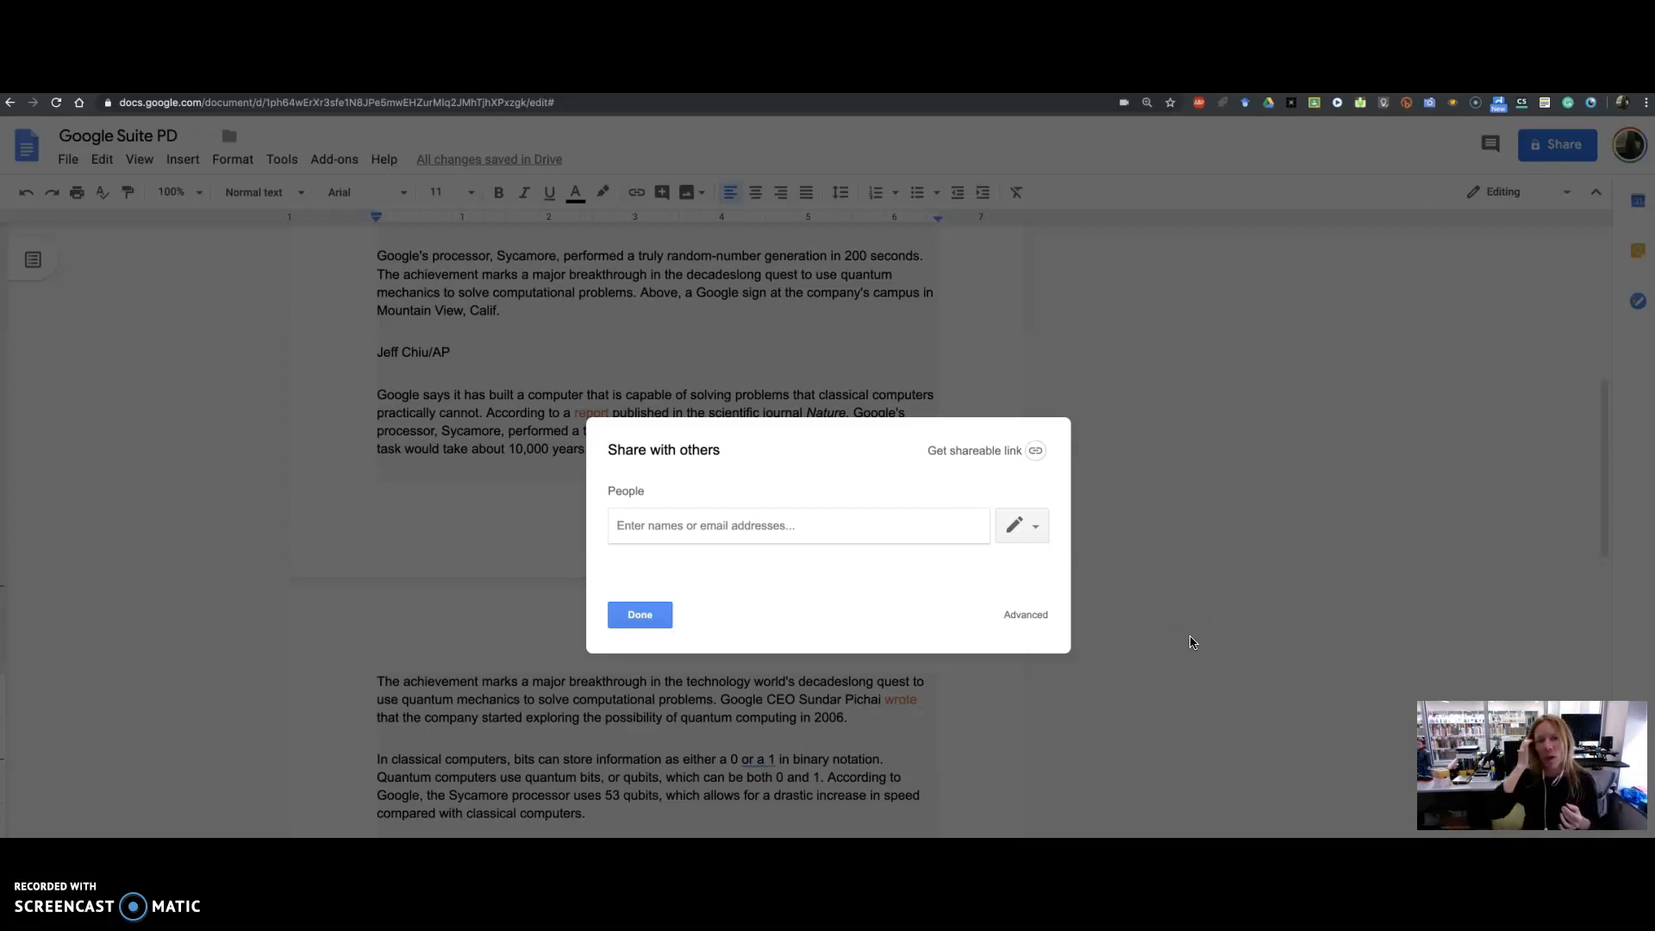
left_click(1034, 450)
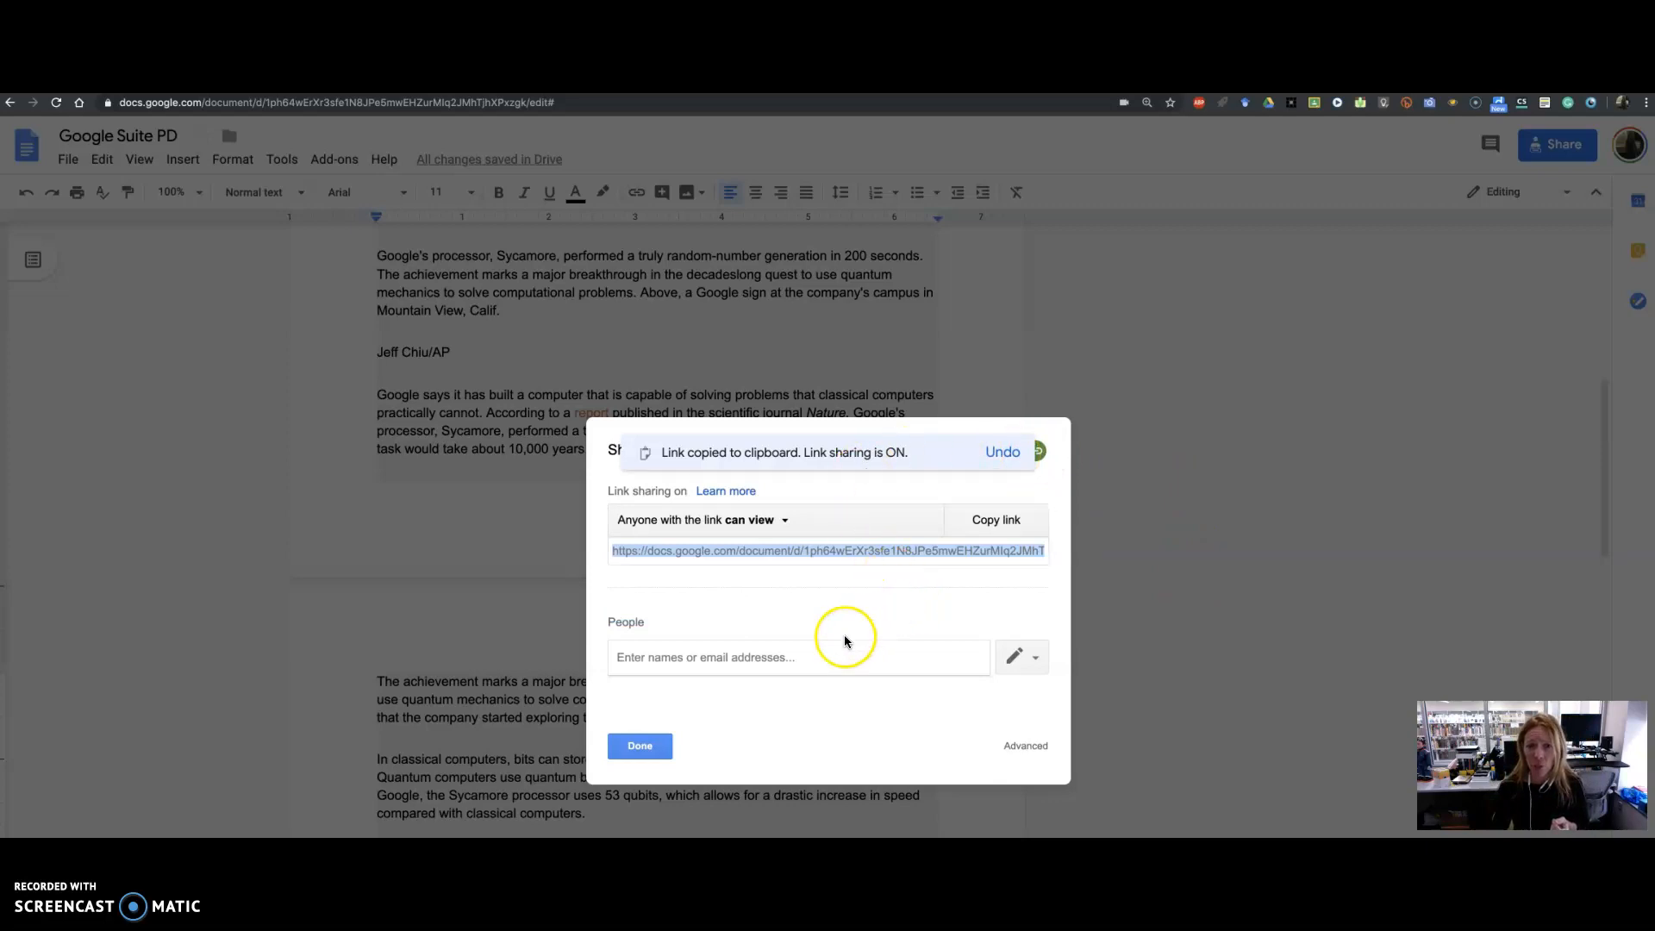
left_click(780, 521)
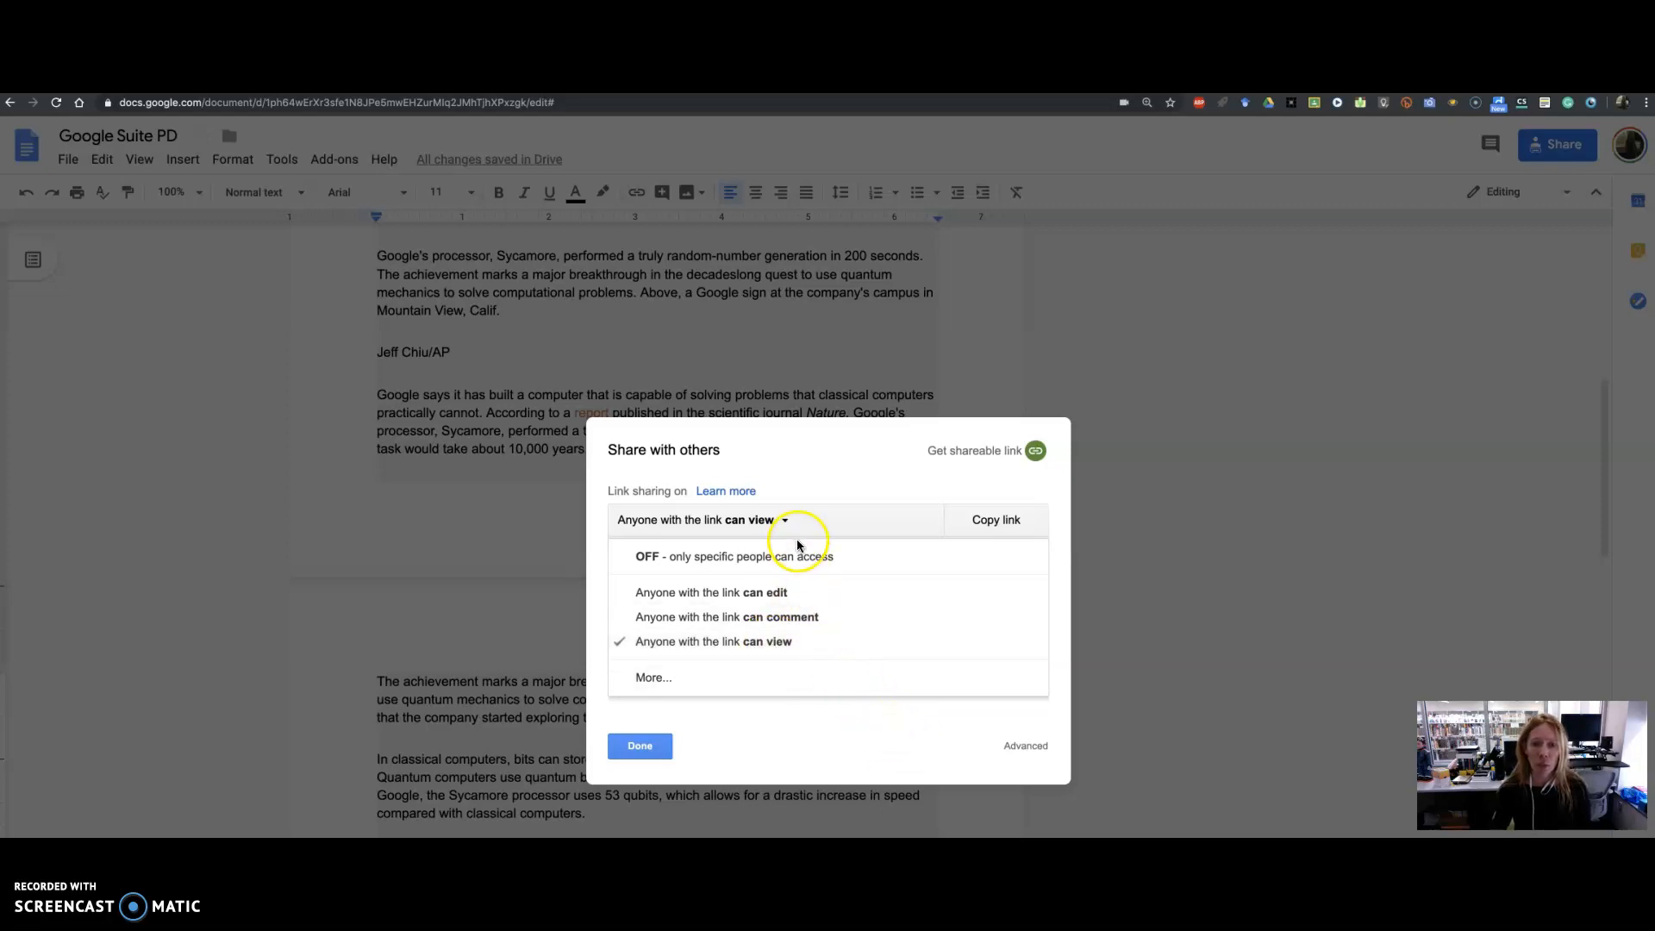
left_click(801, 642)
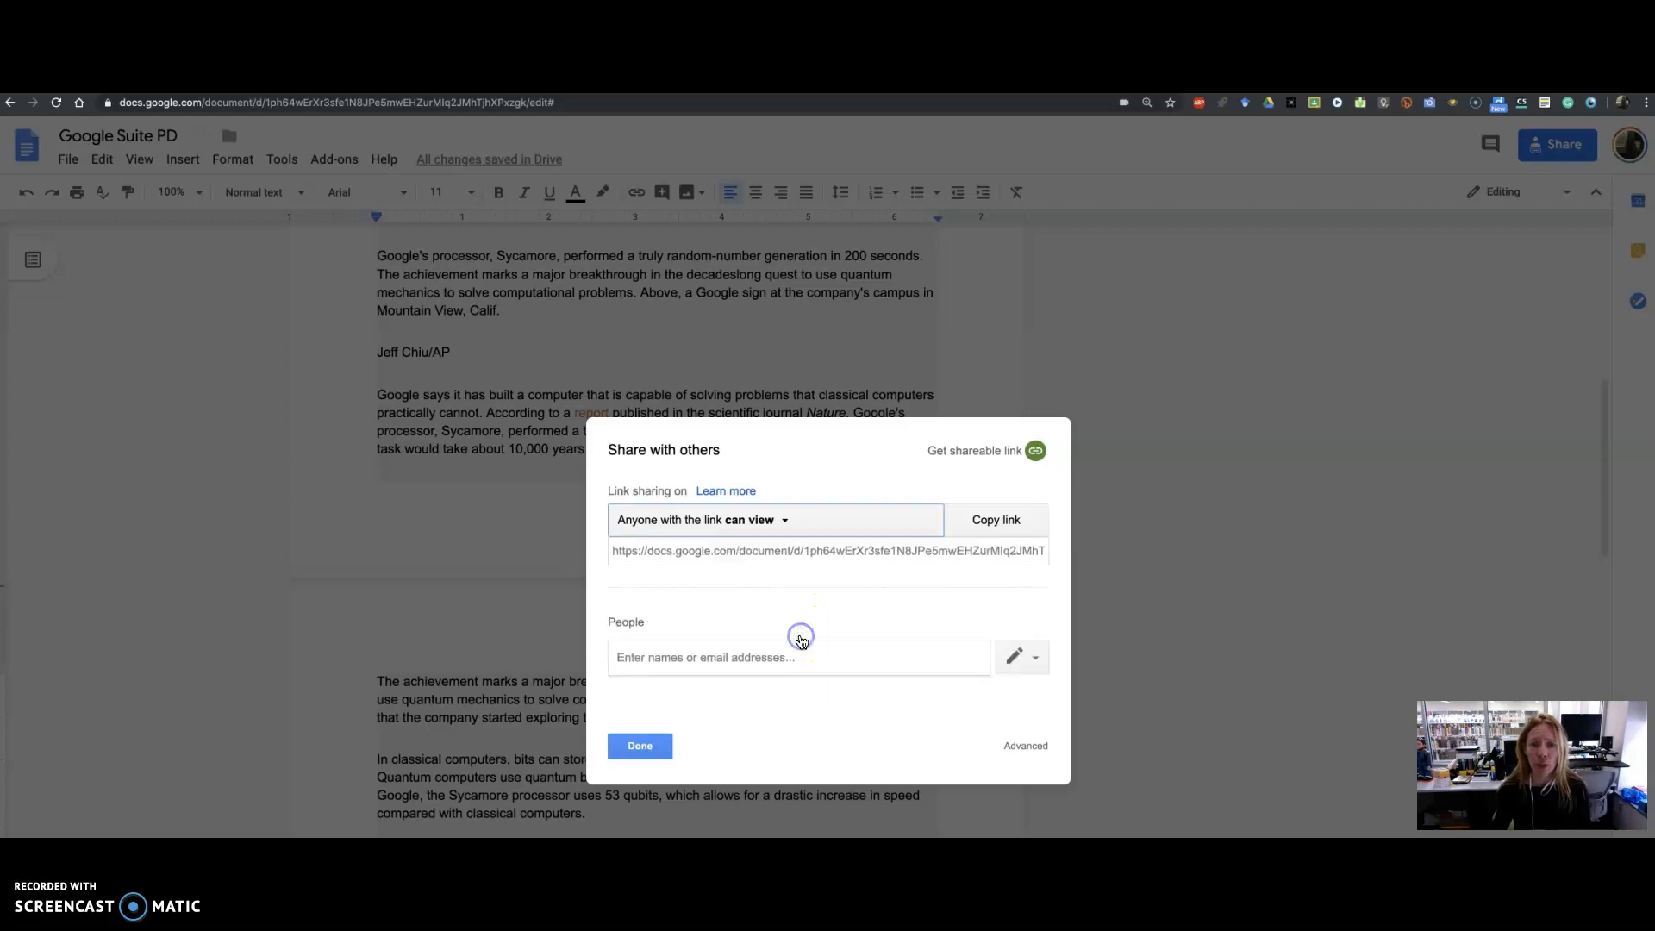
left_click(785, 551)
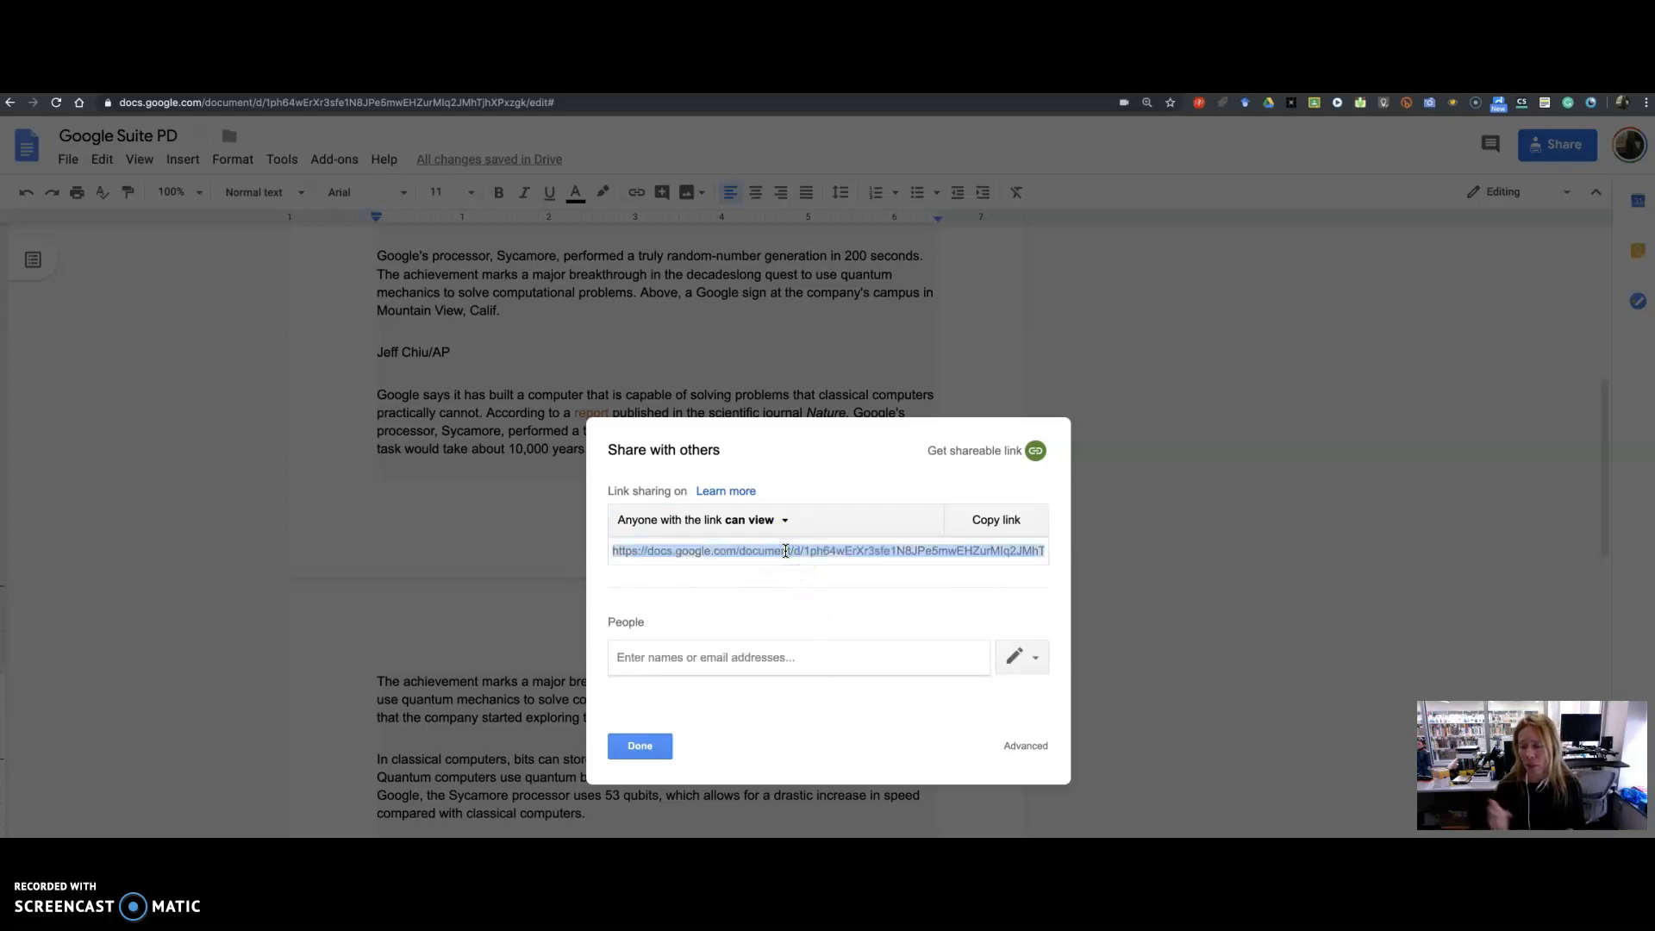
Check the people field and the edit, comment and view permissions available for invited collaborators.
left_click(911, 659)
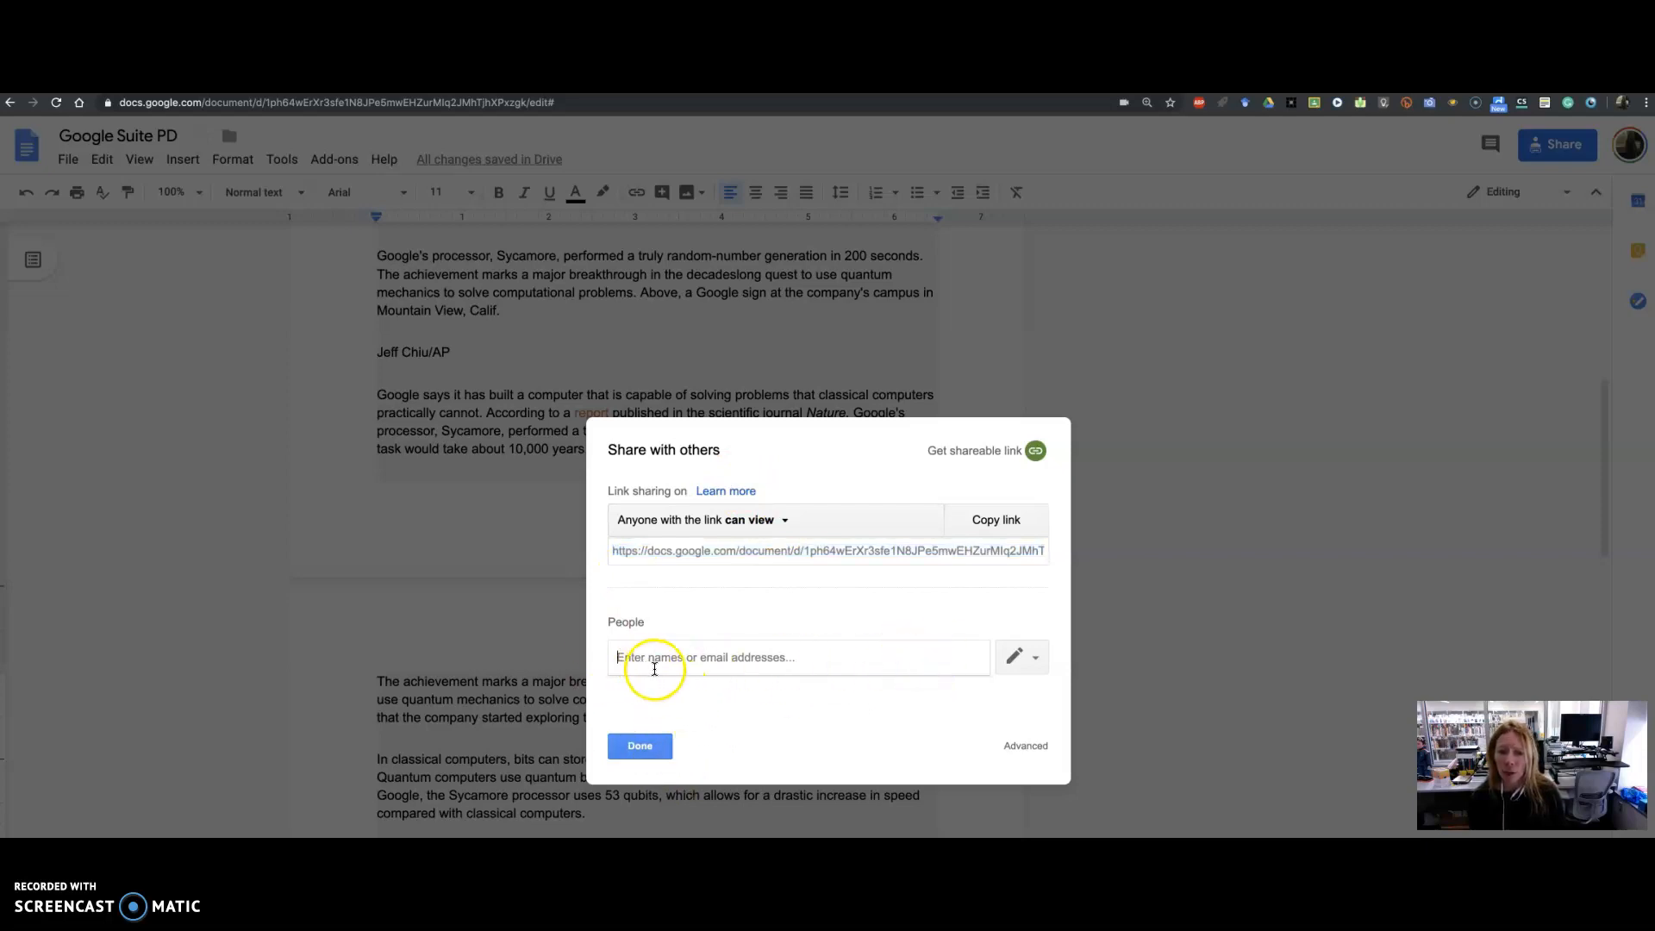
left_click(1038, 658)
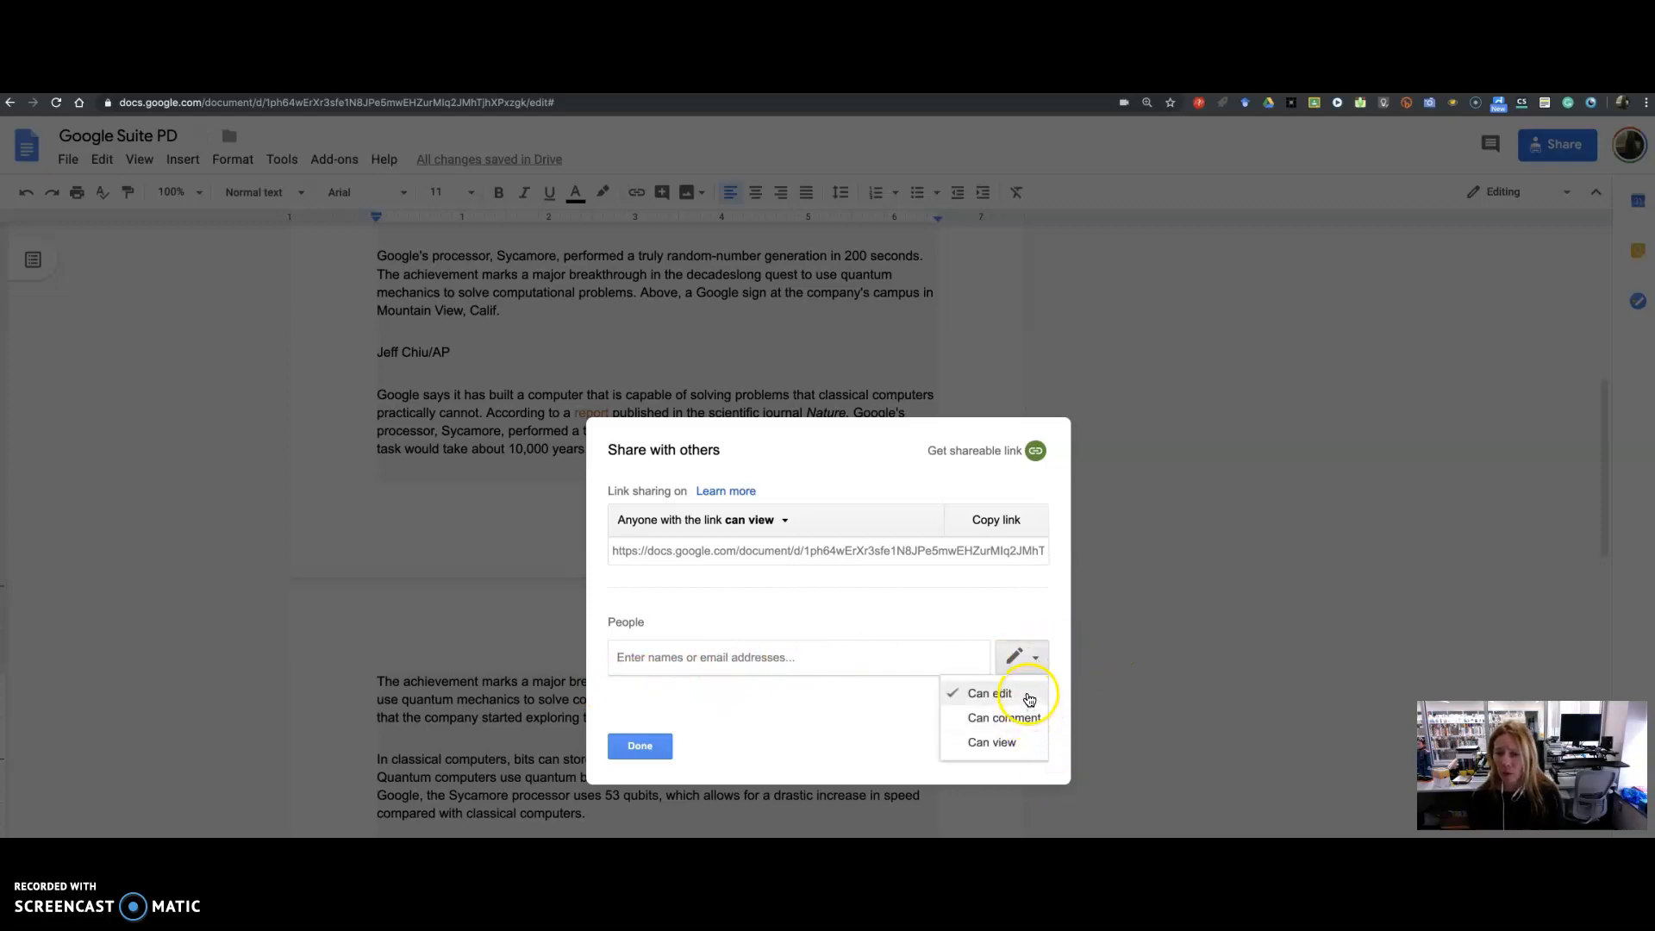
left_click(855, 755)
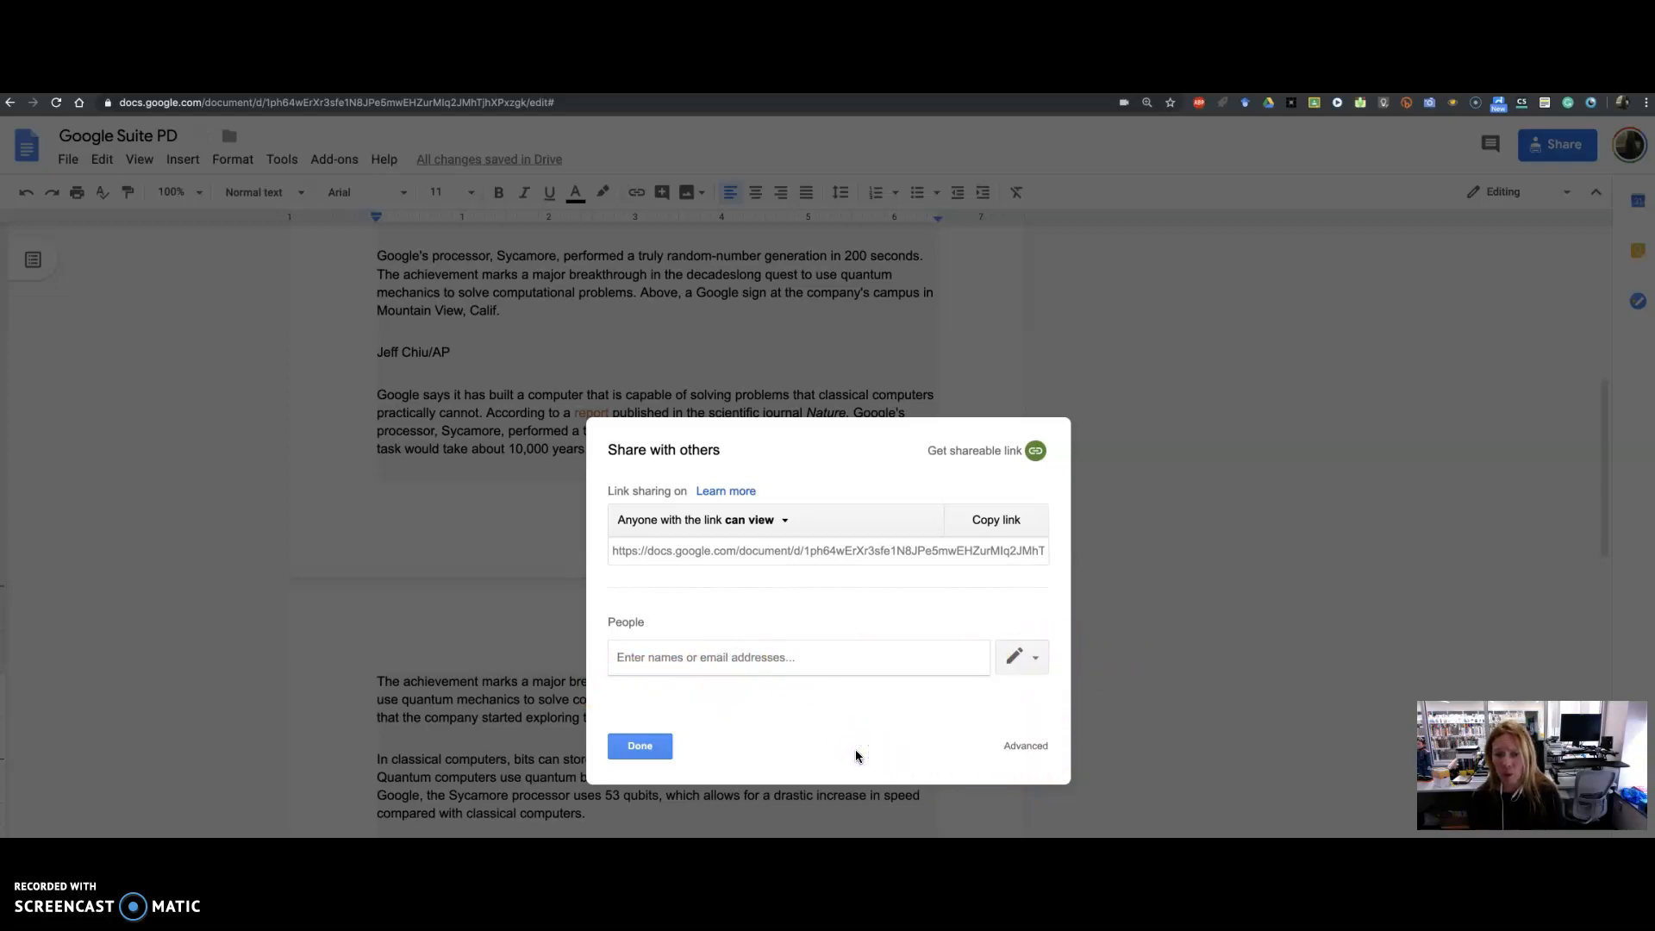
Review the document's advanced sharing settings, including who has access and the owner restrictions, and close them.
left_click(1019, 747)
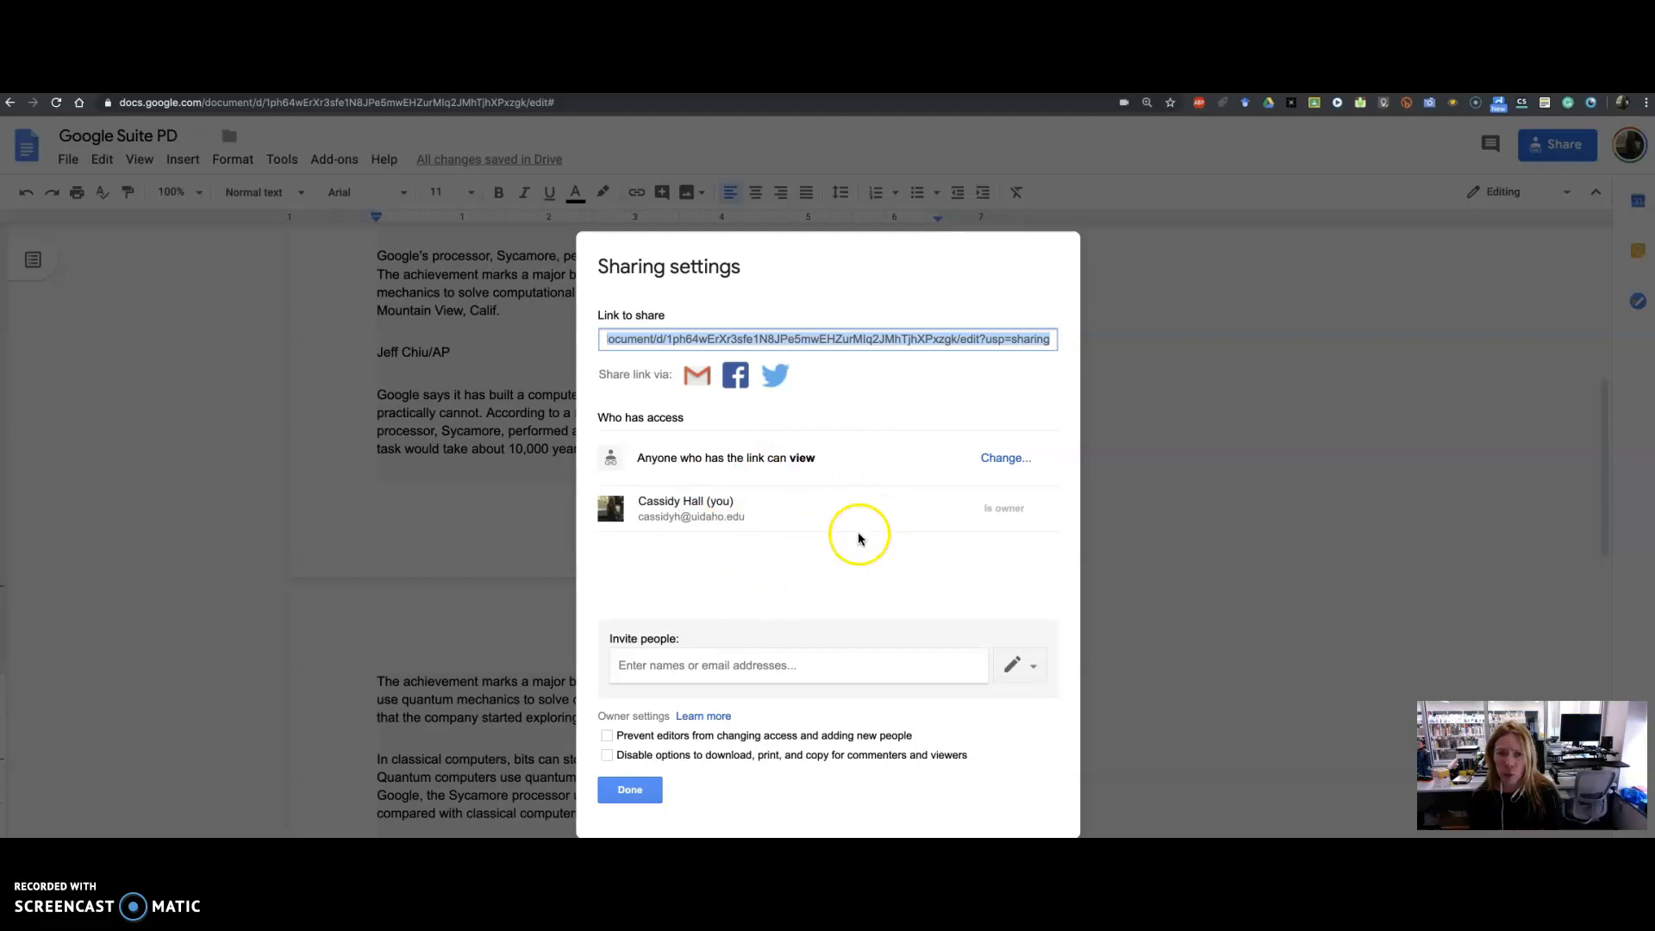
left_click(657, 793)
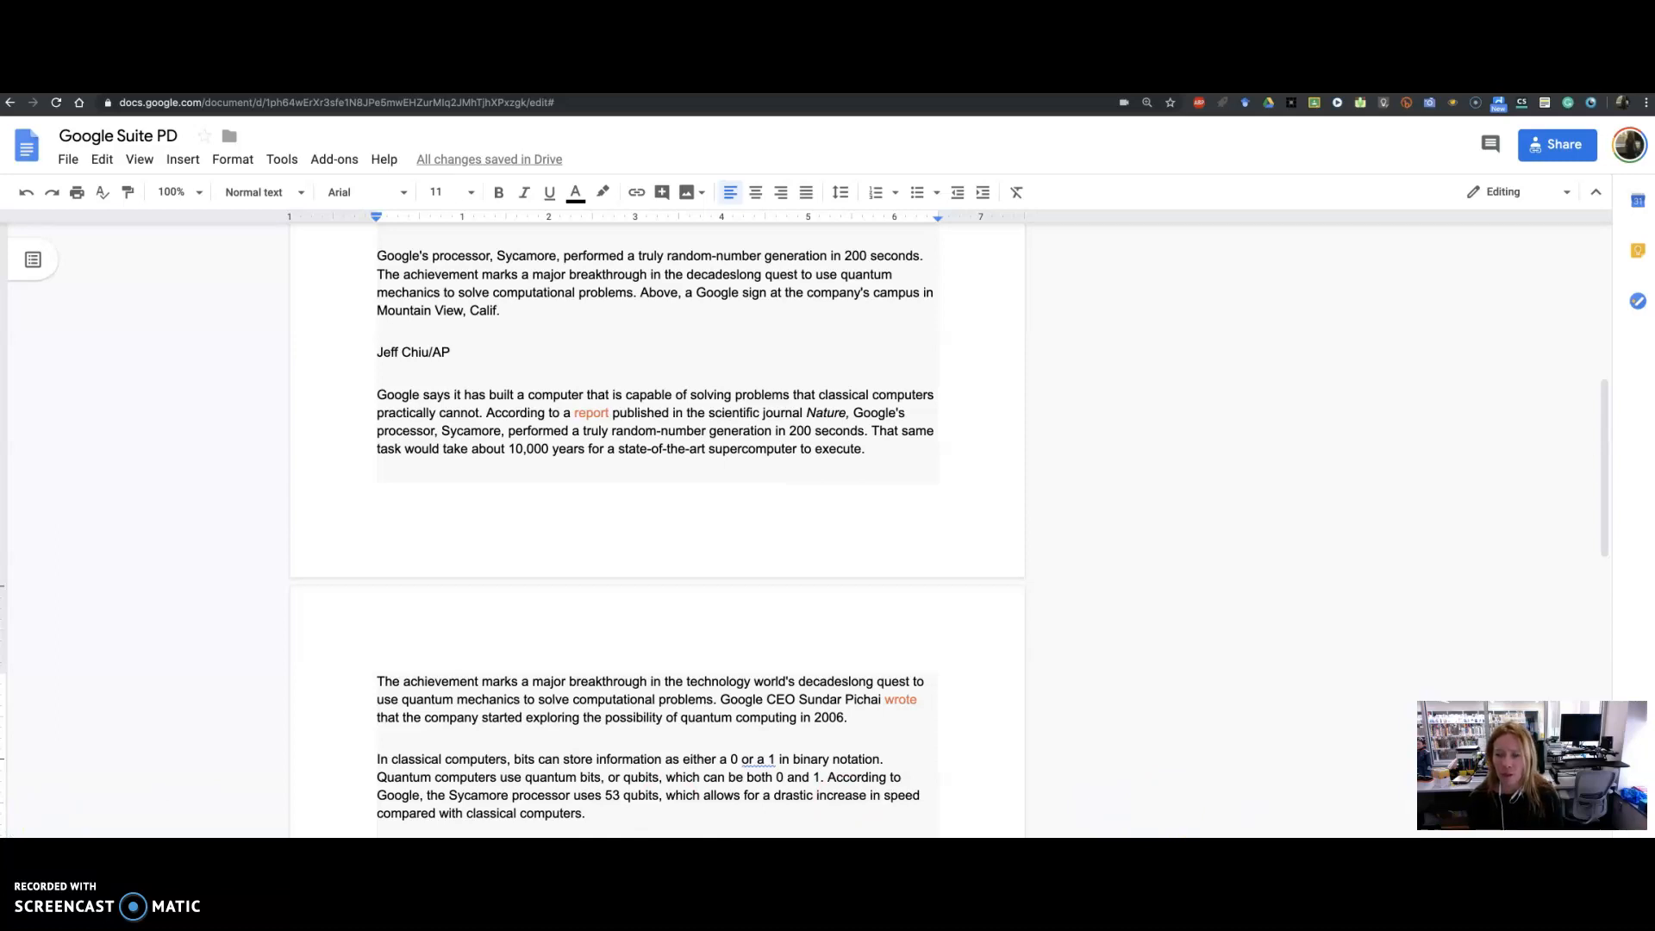
Explore topics, images and related research connected to the document's content, and close the Explore results.
left_click(1579, 805)
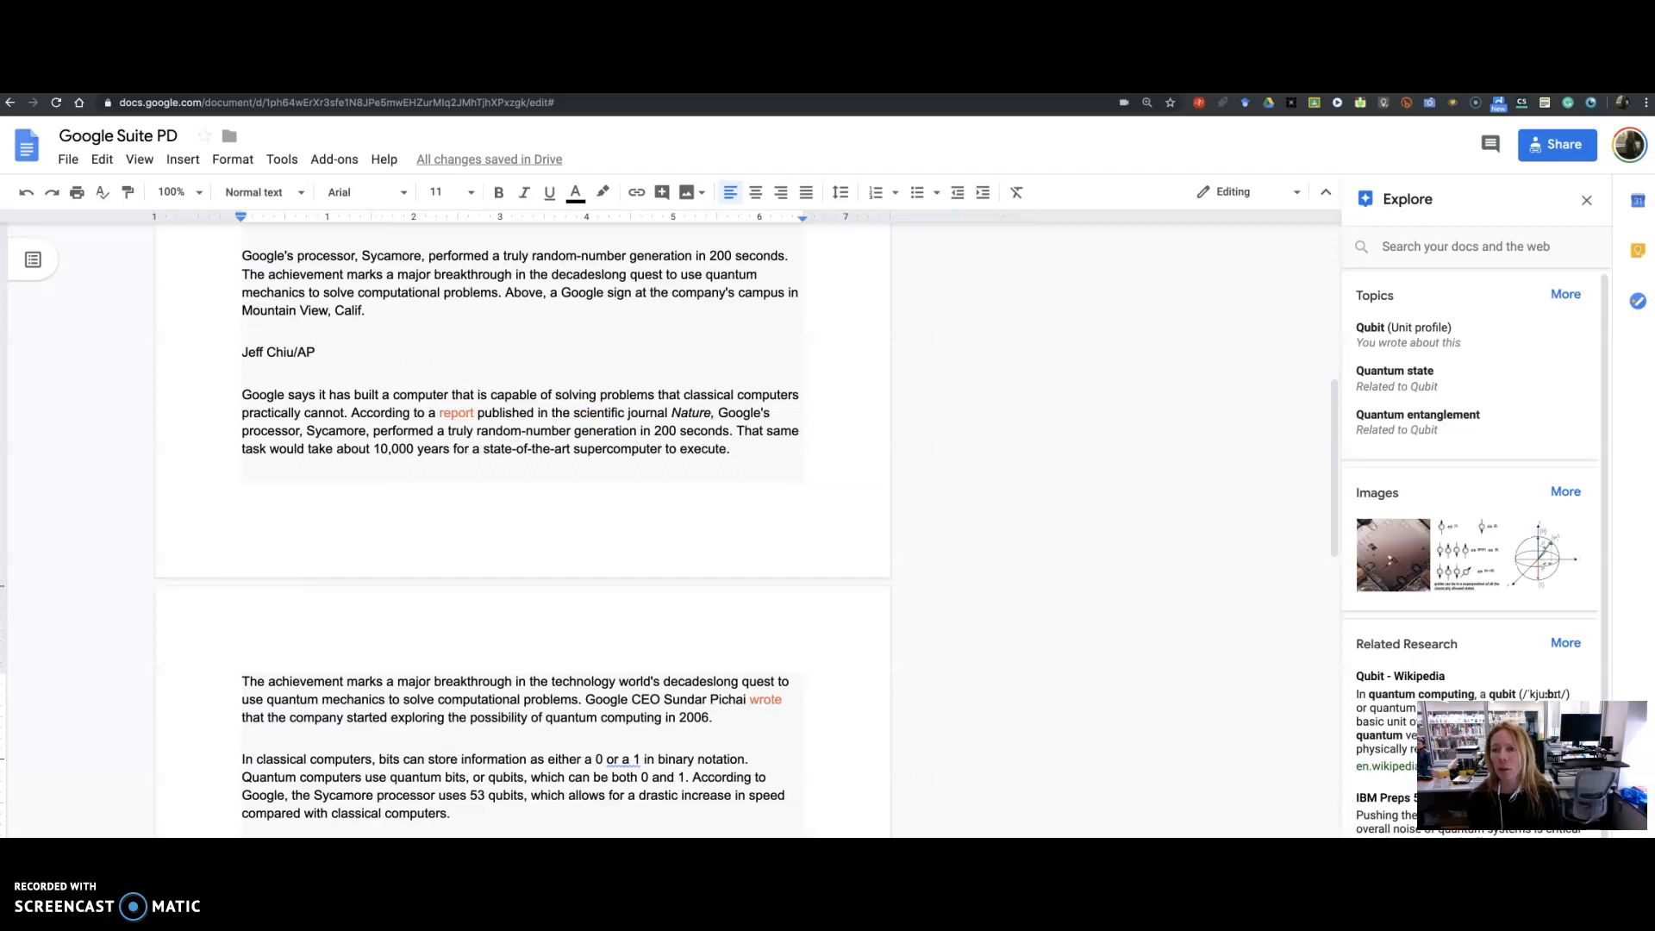
scroll(1476, 643, "down", 2)
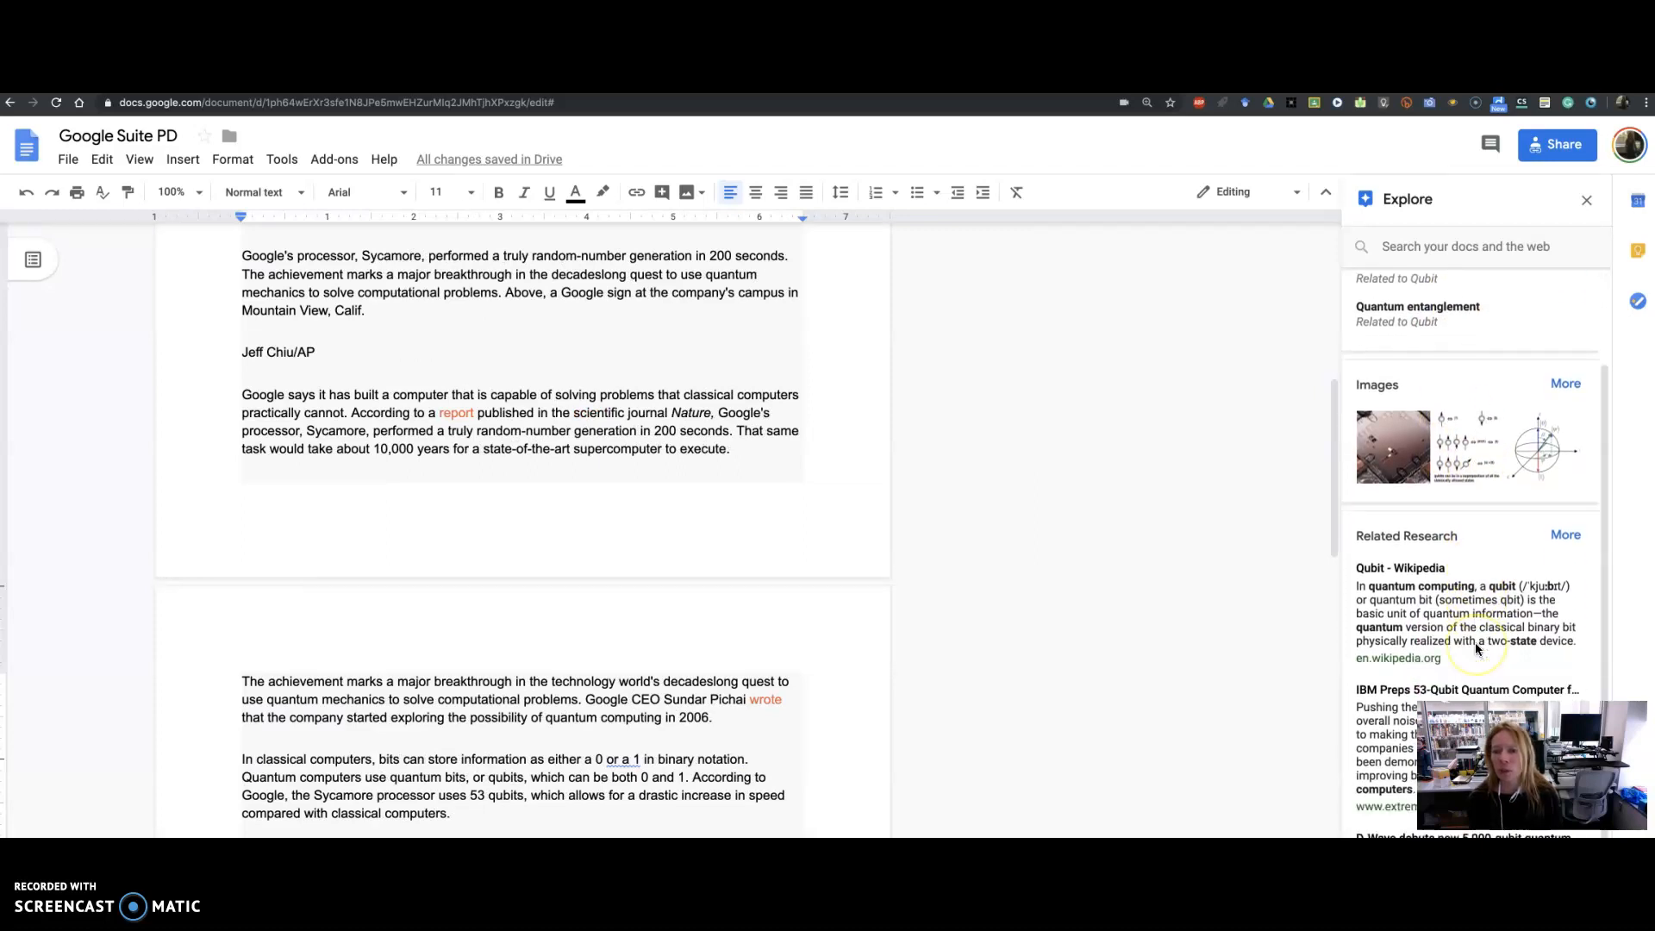
scroll(1475, 649, "down", 1)
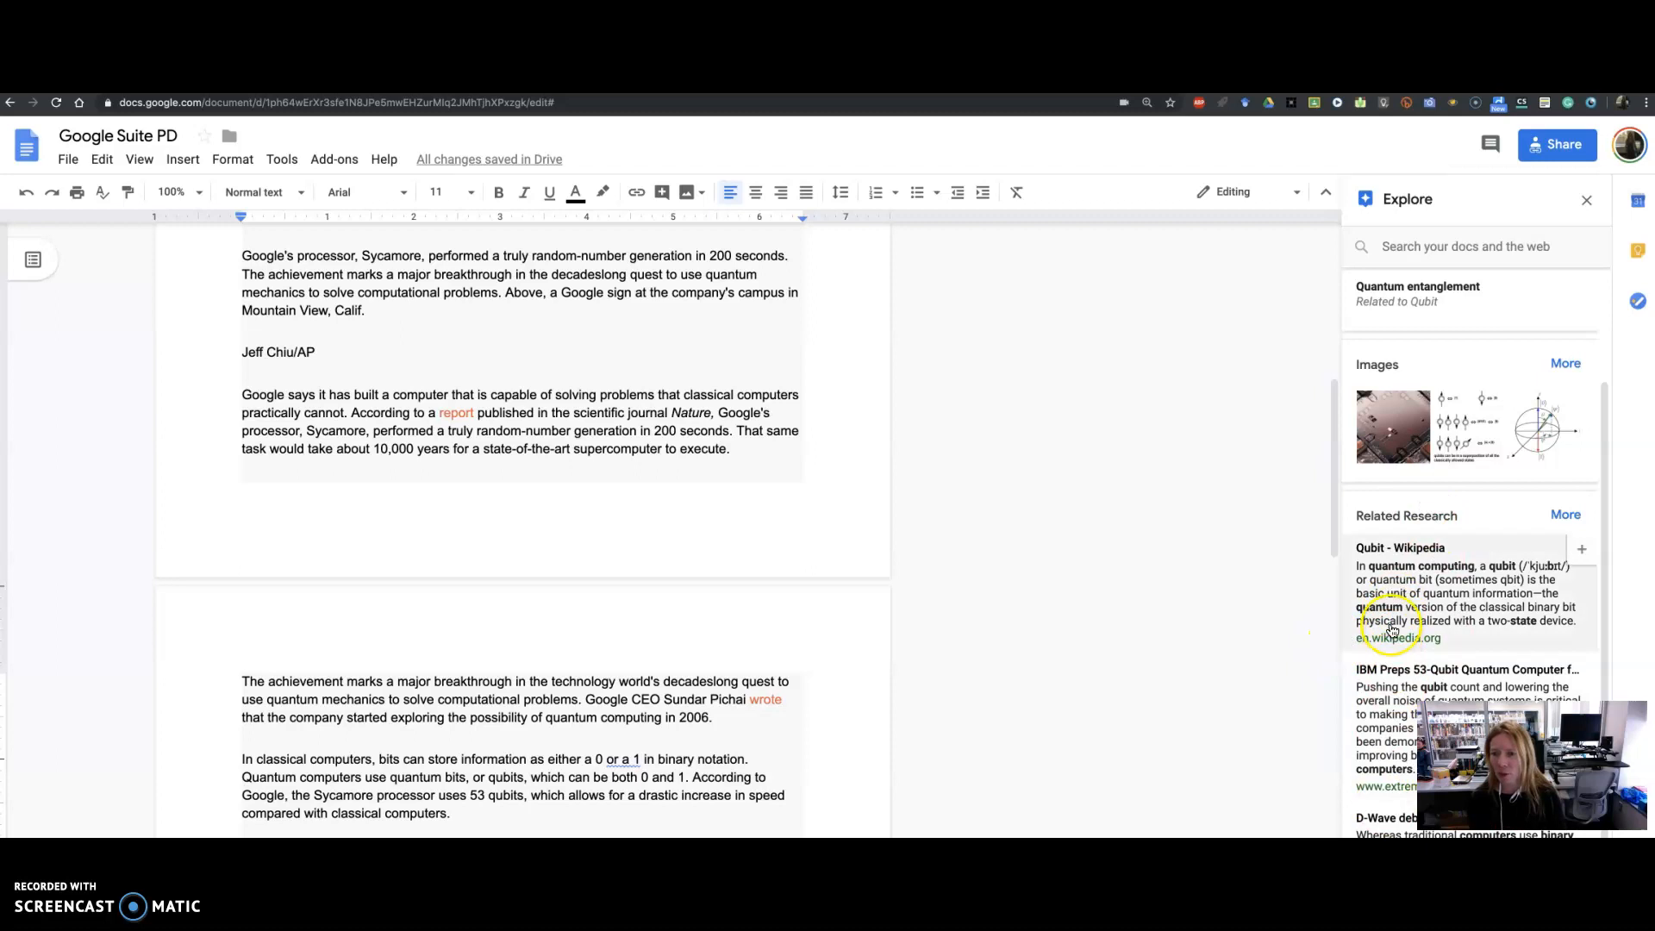
scroll(1396, 629, "up", 2)
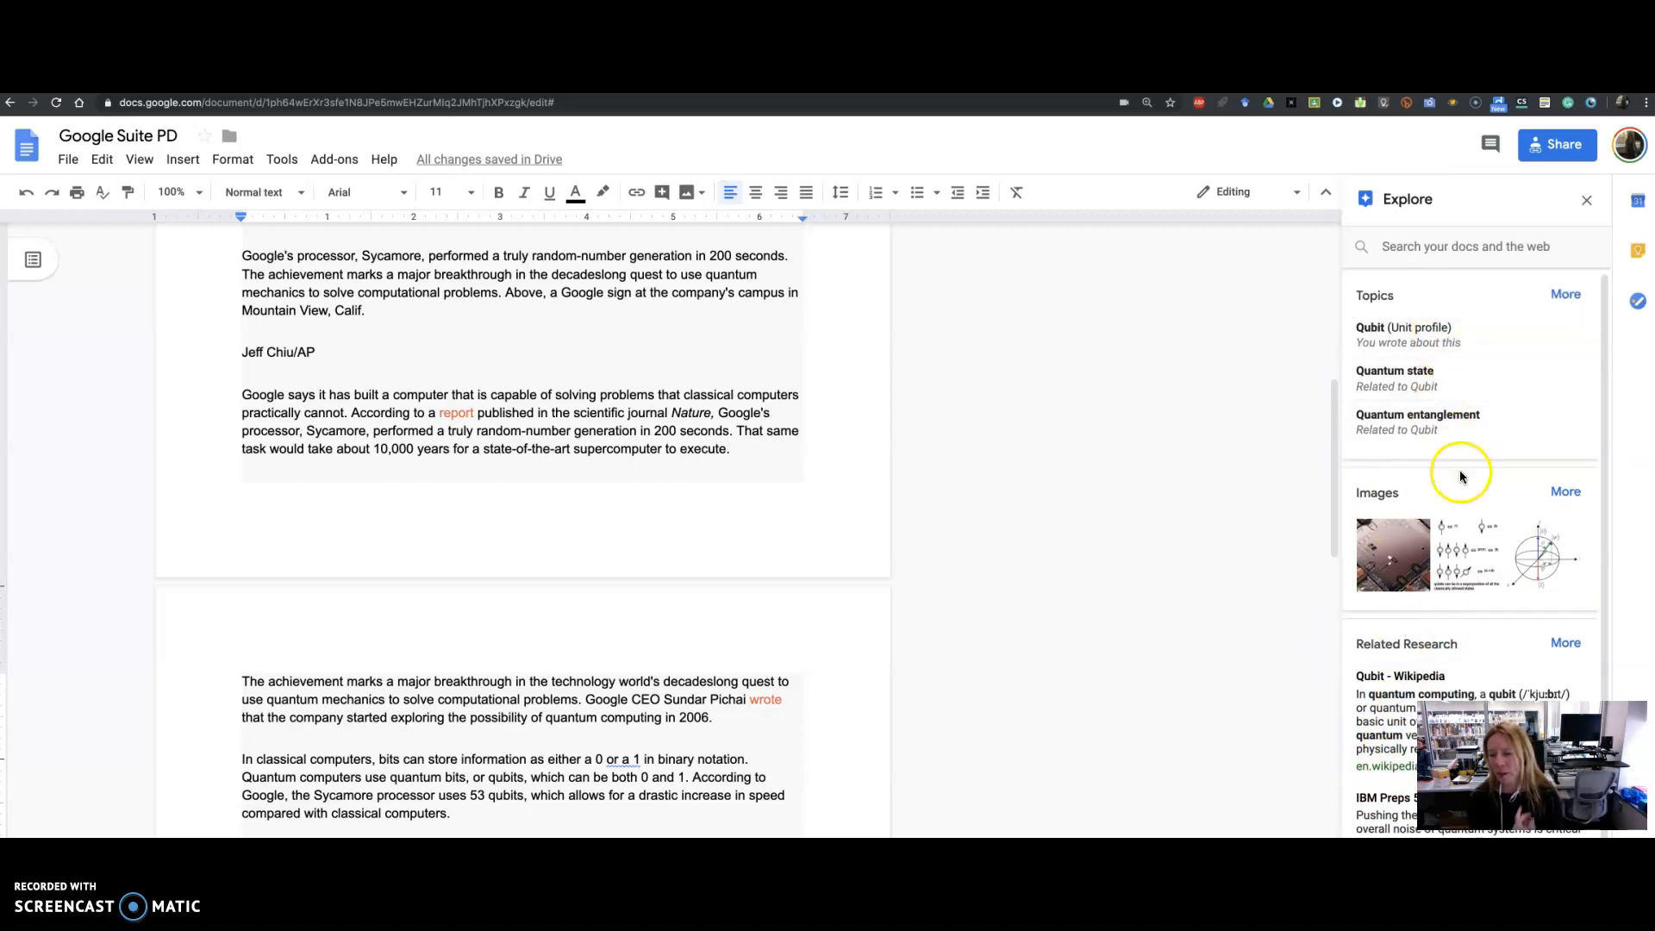
left_click(1586, 201)
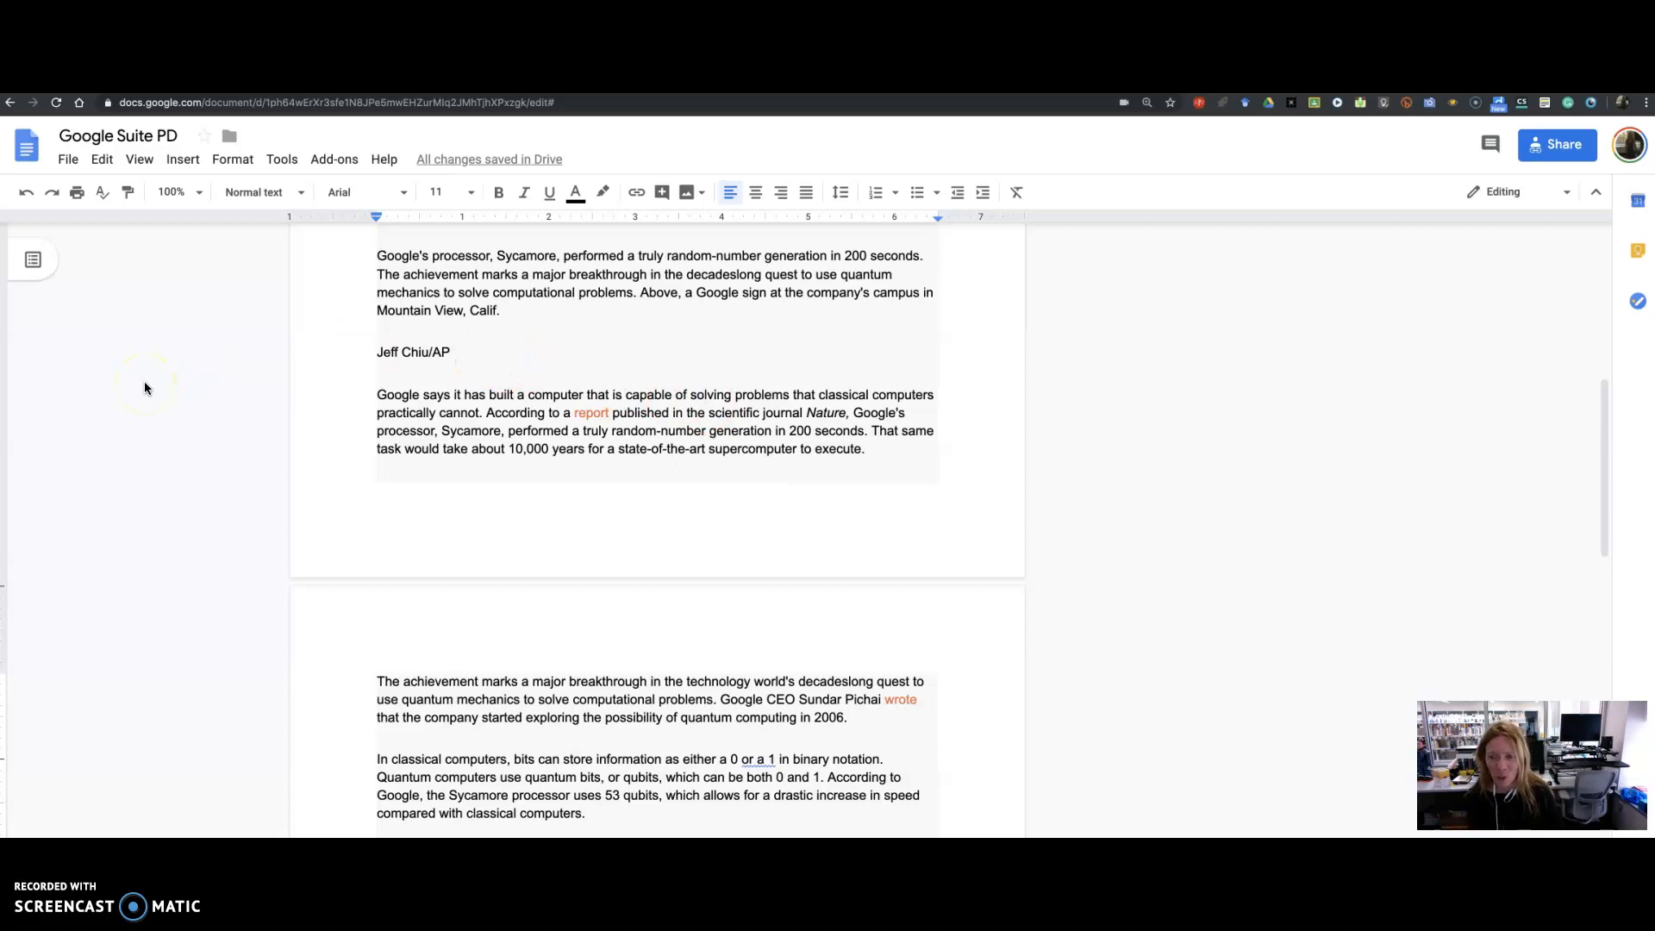
left_click(238, 165)
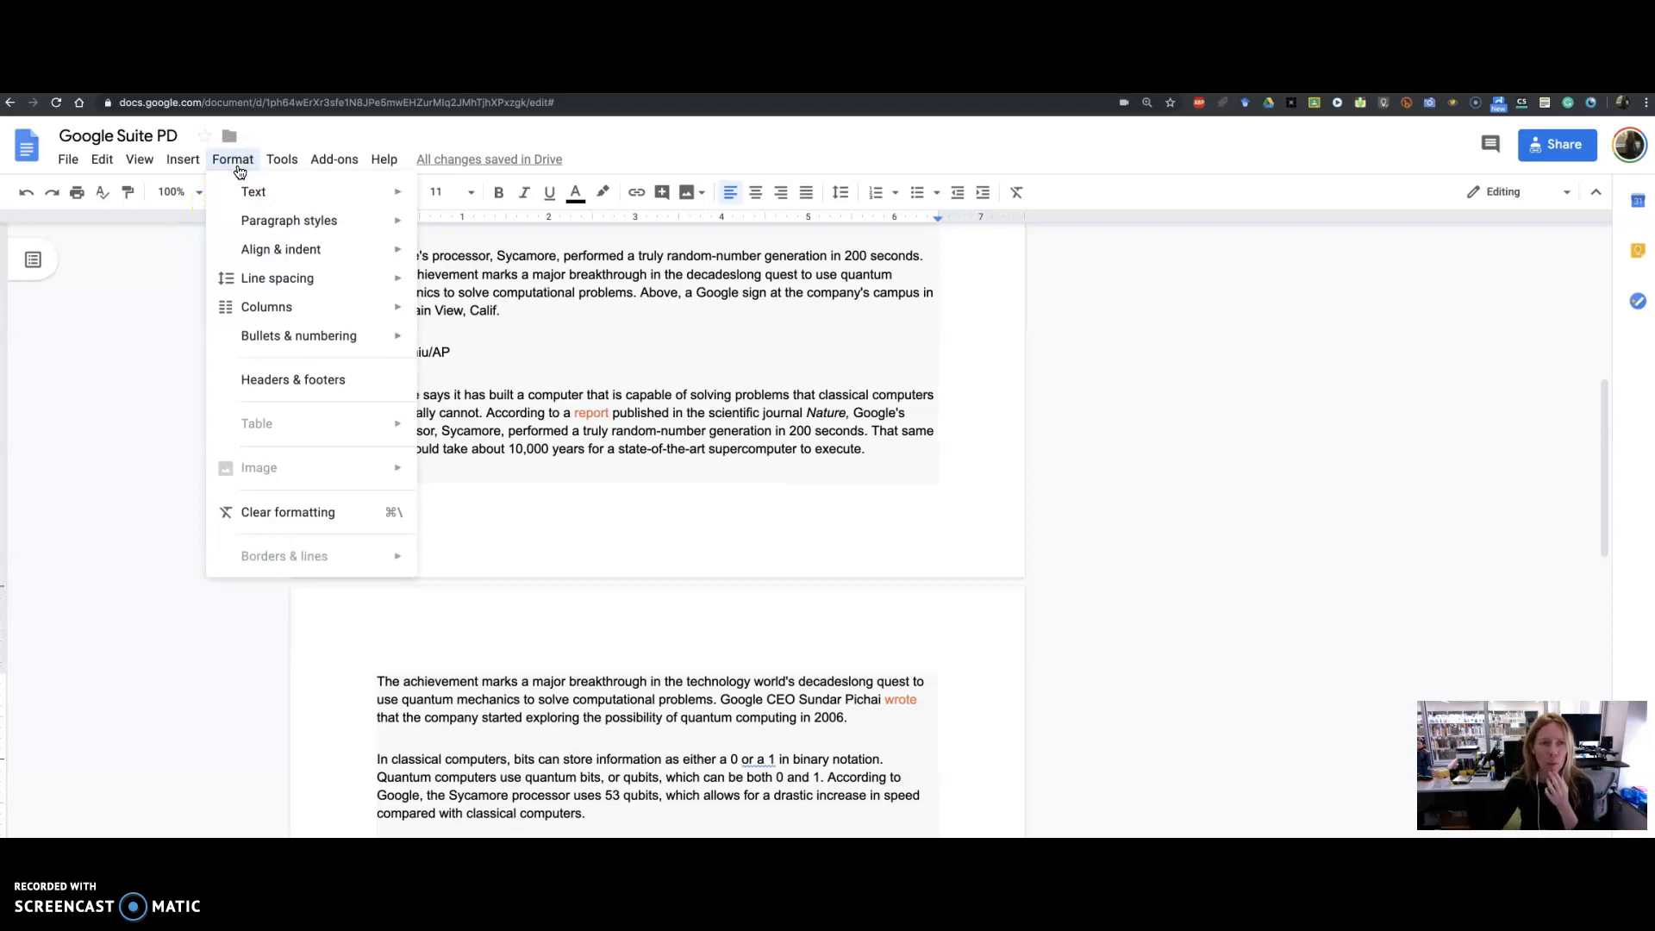
left_click(287, 162)
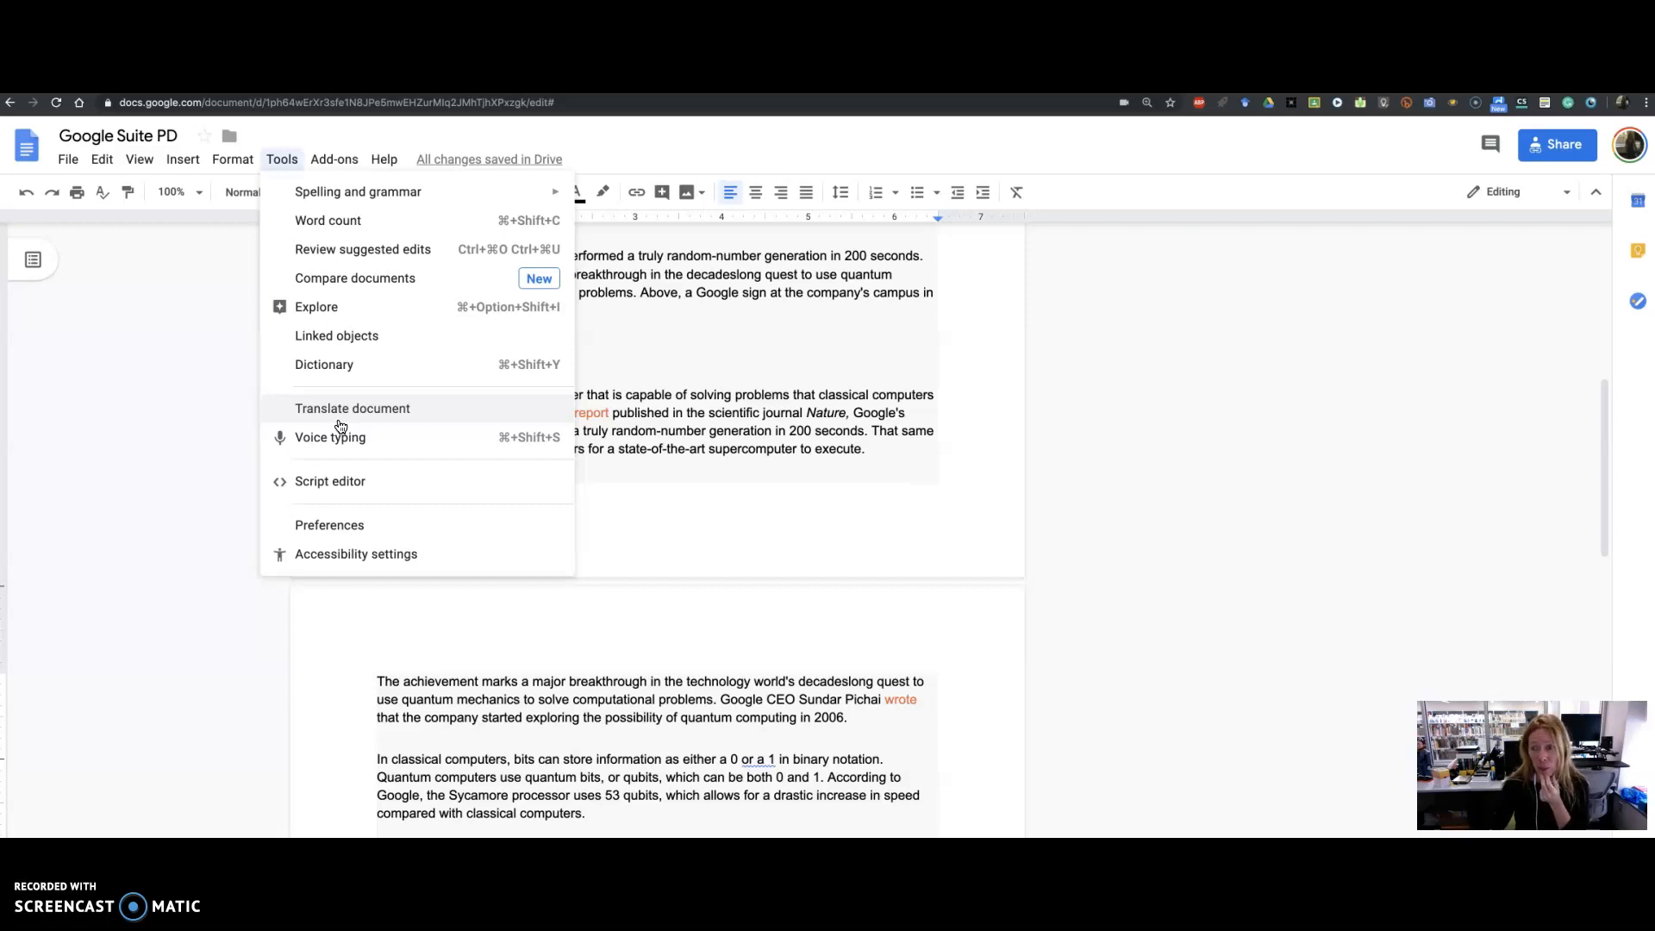
left_click(210, 413)
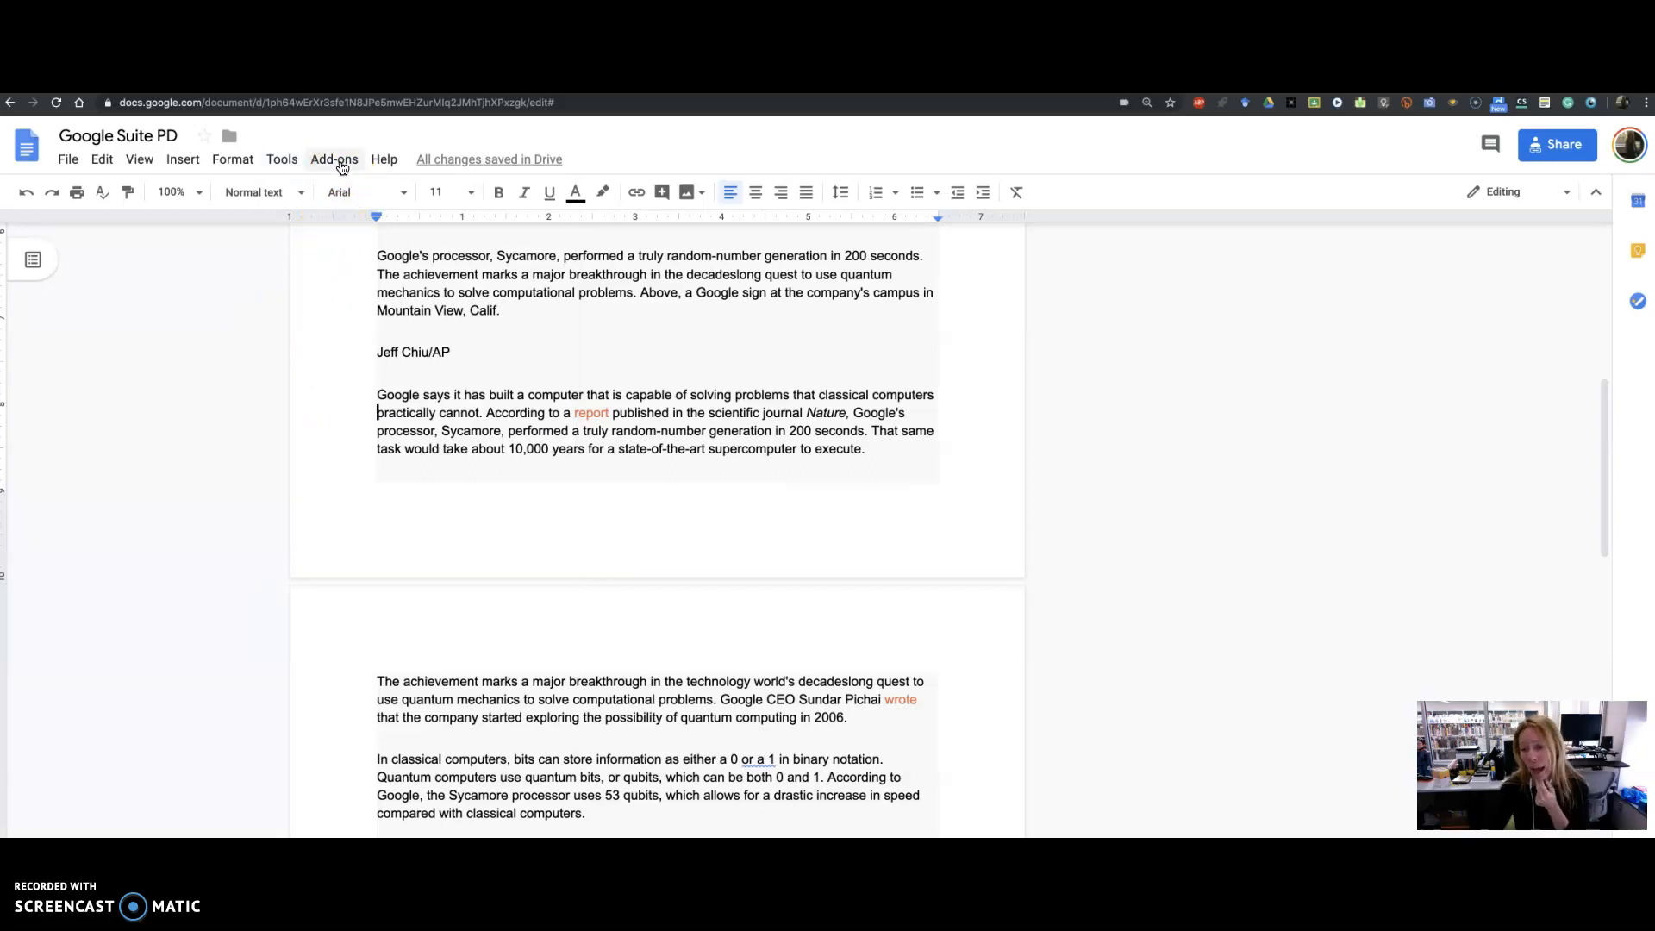
Open the G Suite Marketplace for new add-ons and show the Teacher & Admin Tools category under Education.
left_click(342, 167)
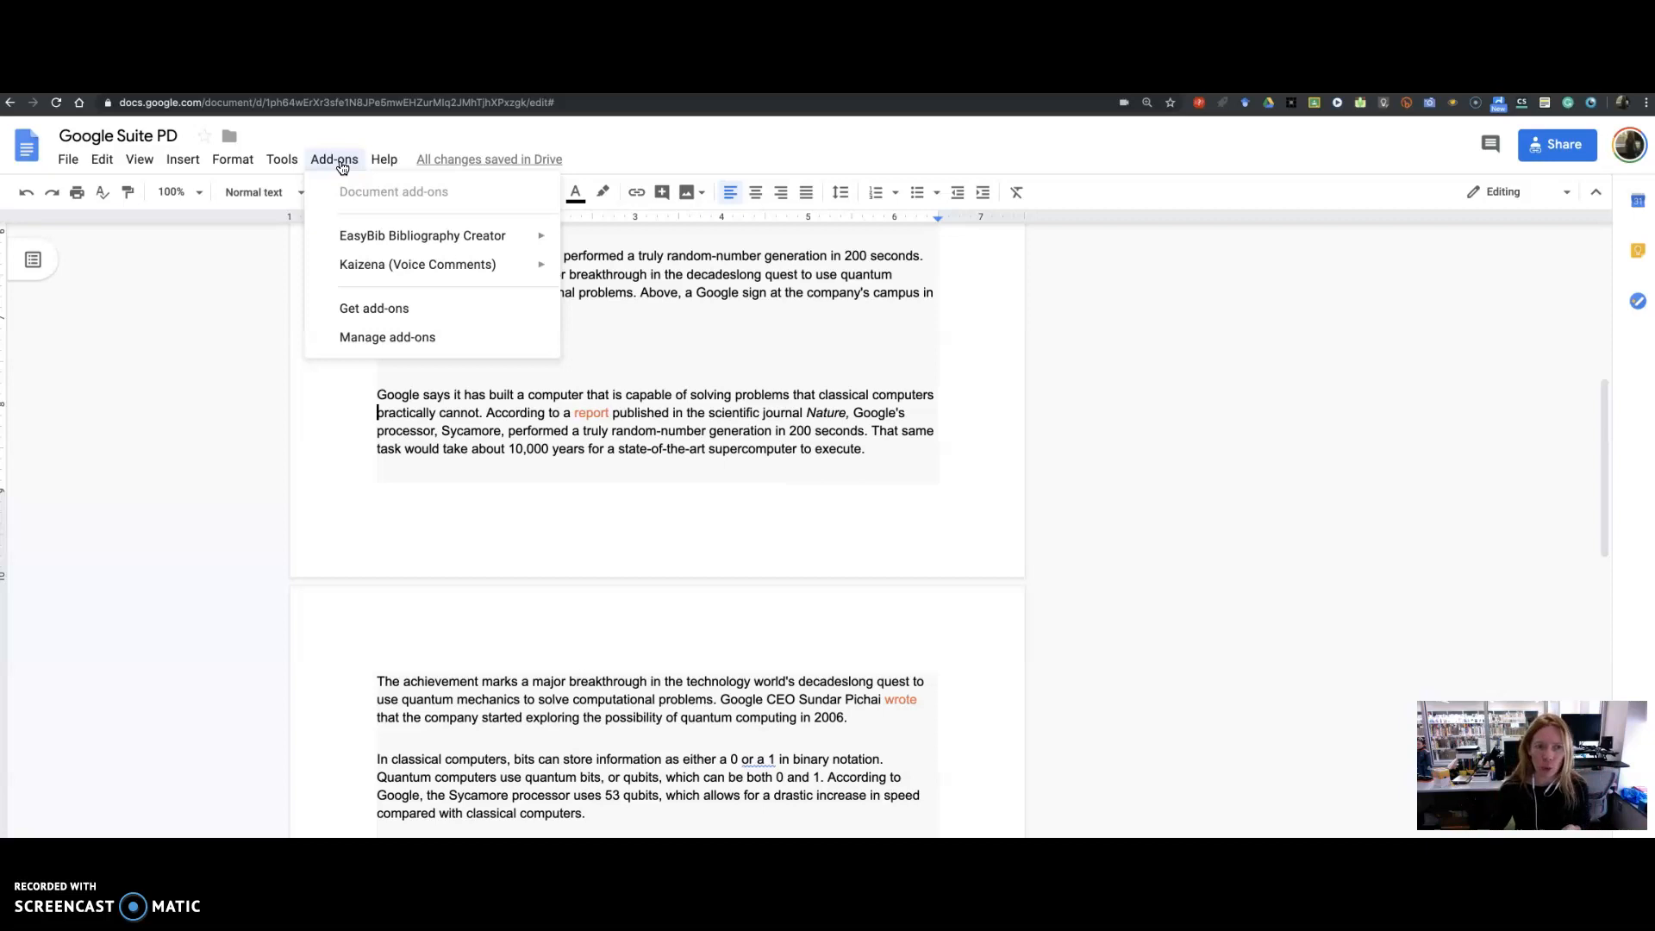
left_click(372, 343)
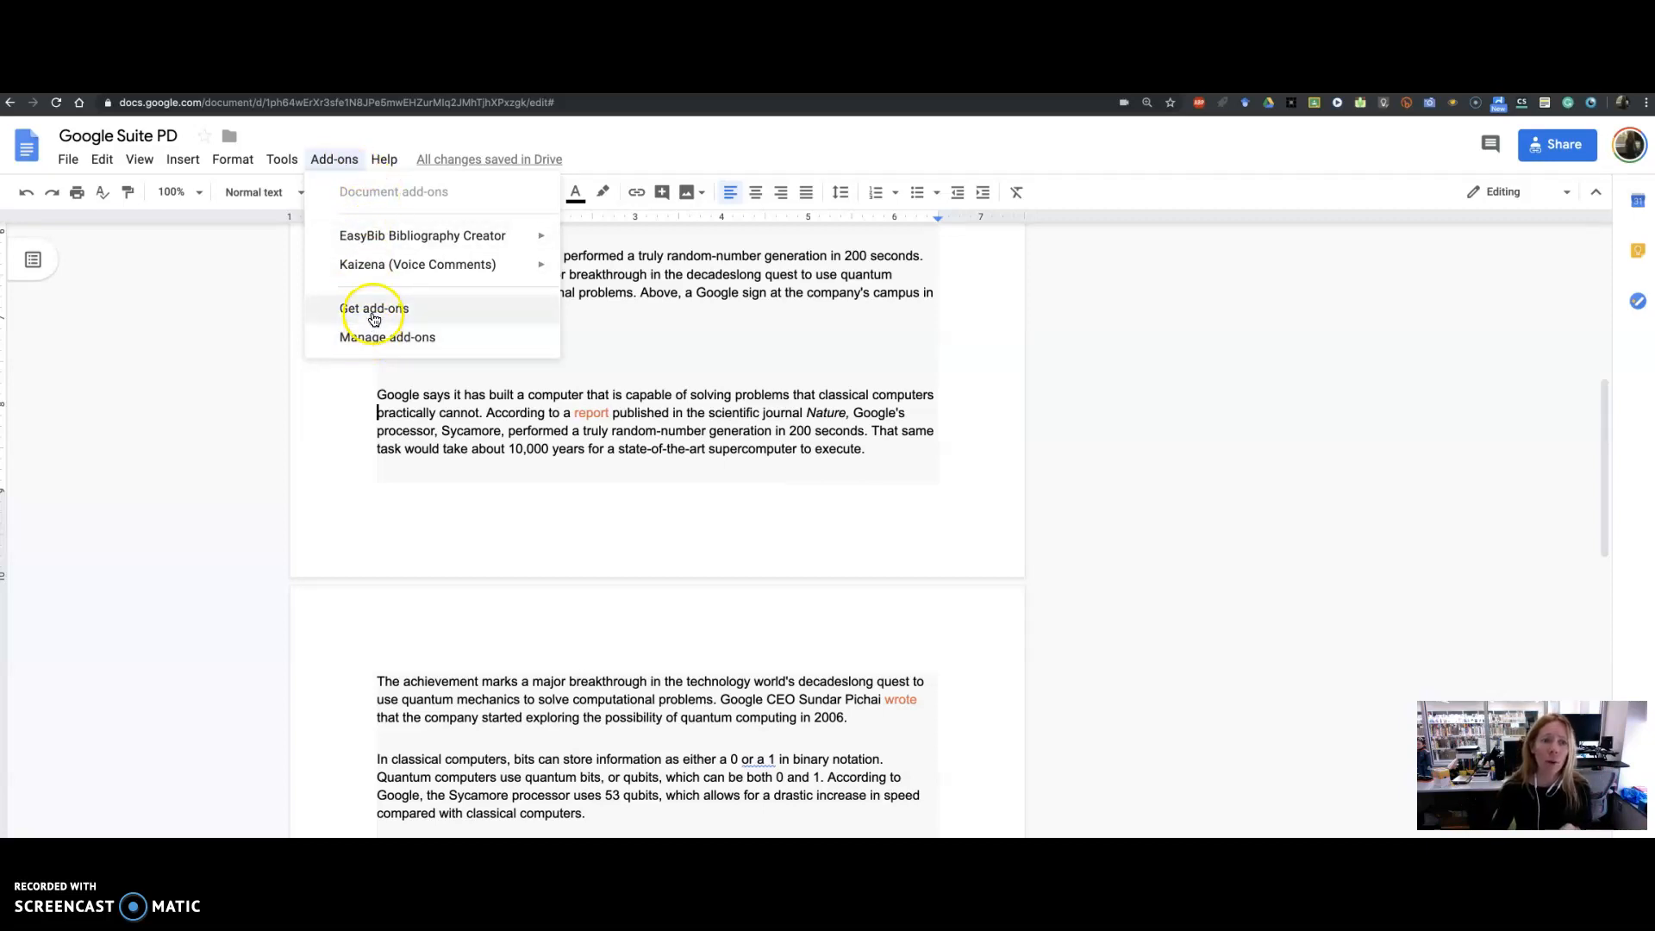
left_click(374, 317)
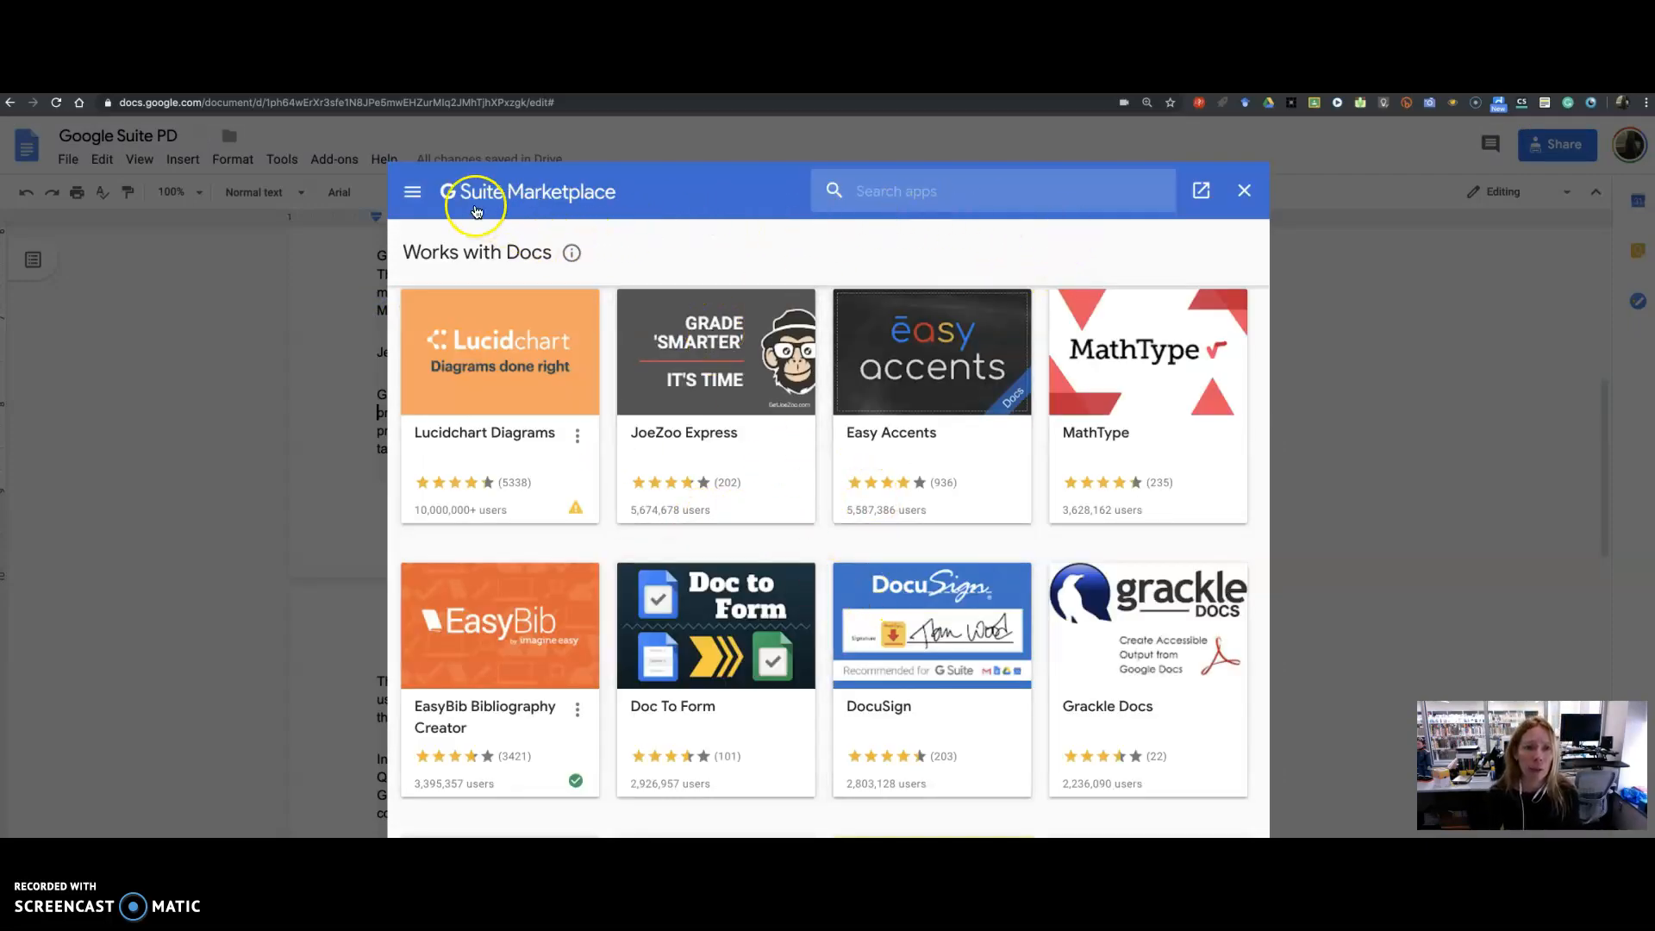
left_click(413, 191)
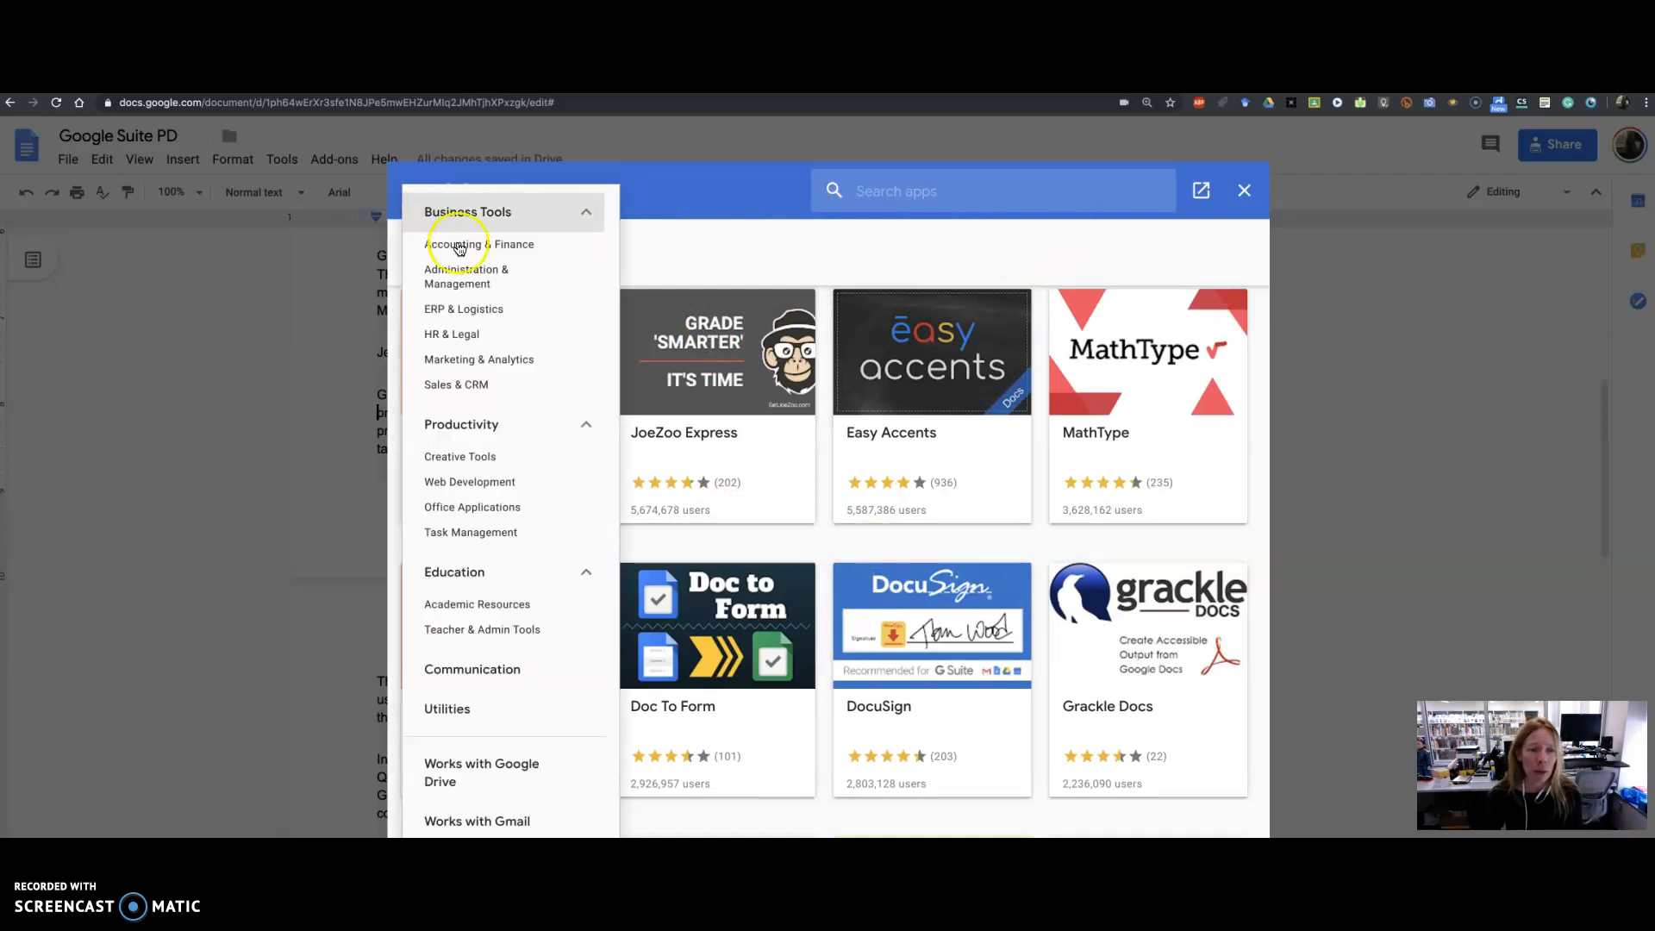
scroll(462, 392, "down", 3)
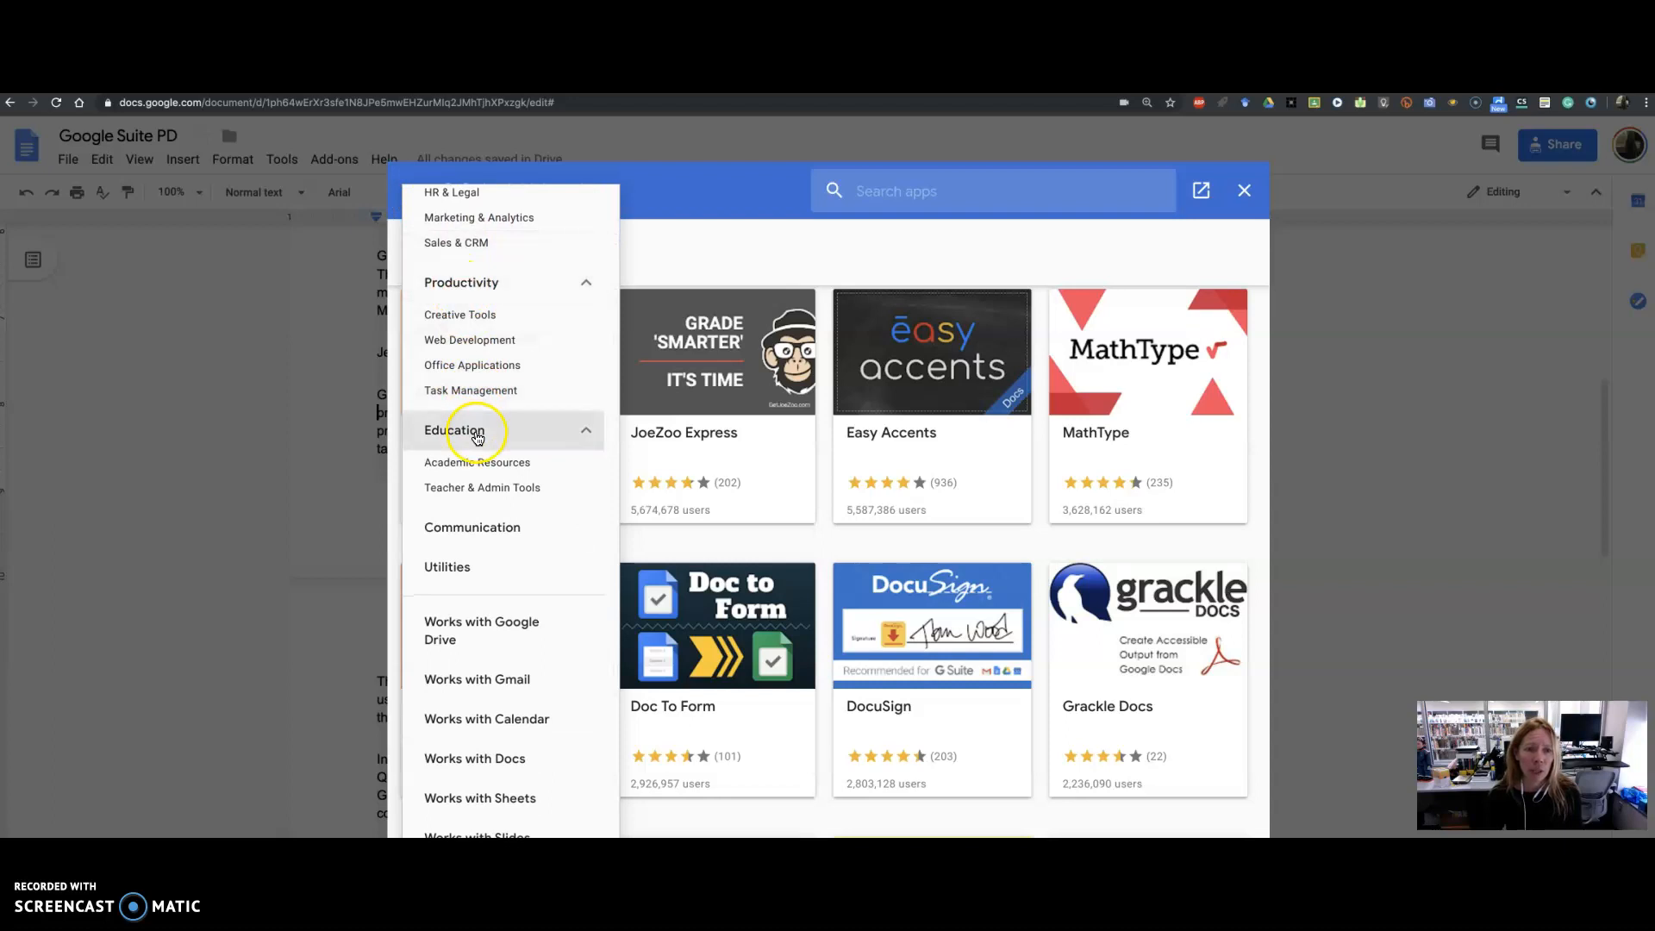
scroll(491, 556, "down", 1)
scroll(493, 565, "down", 1)
left_click(499, 485)
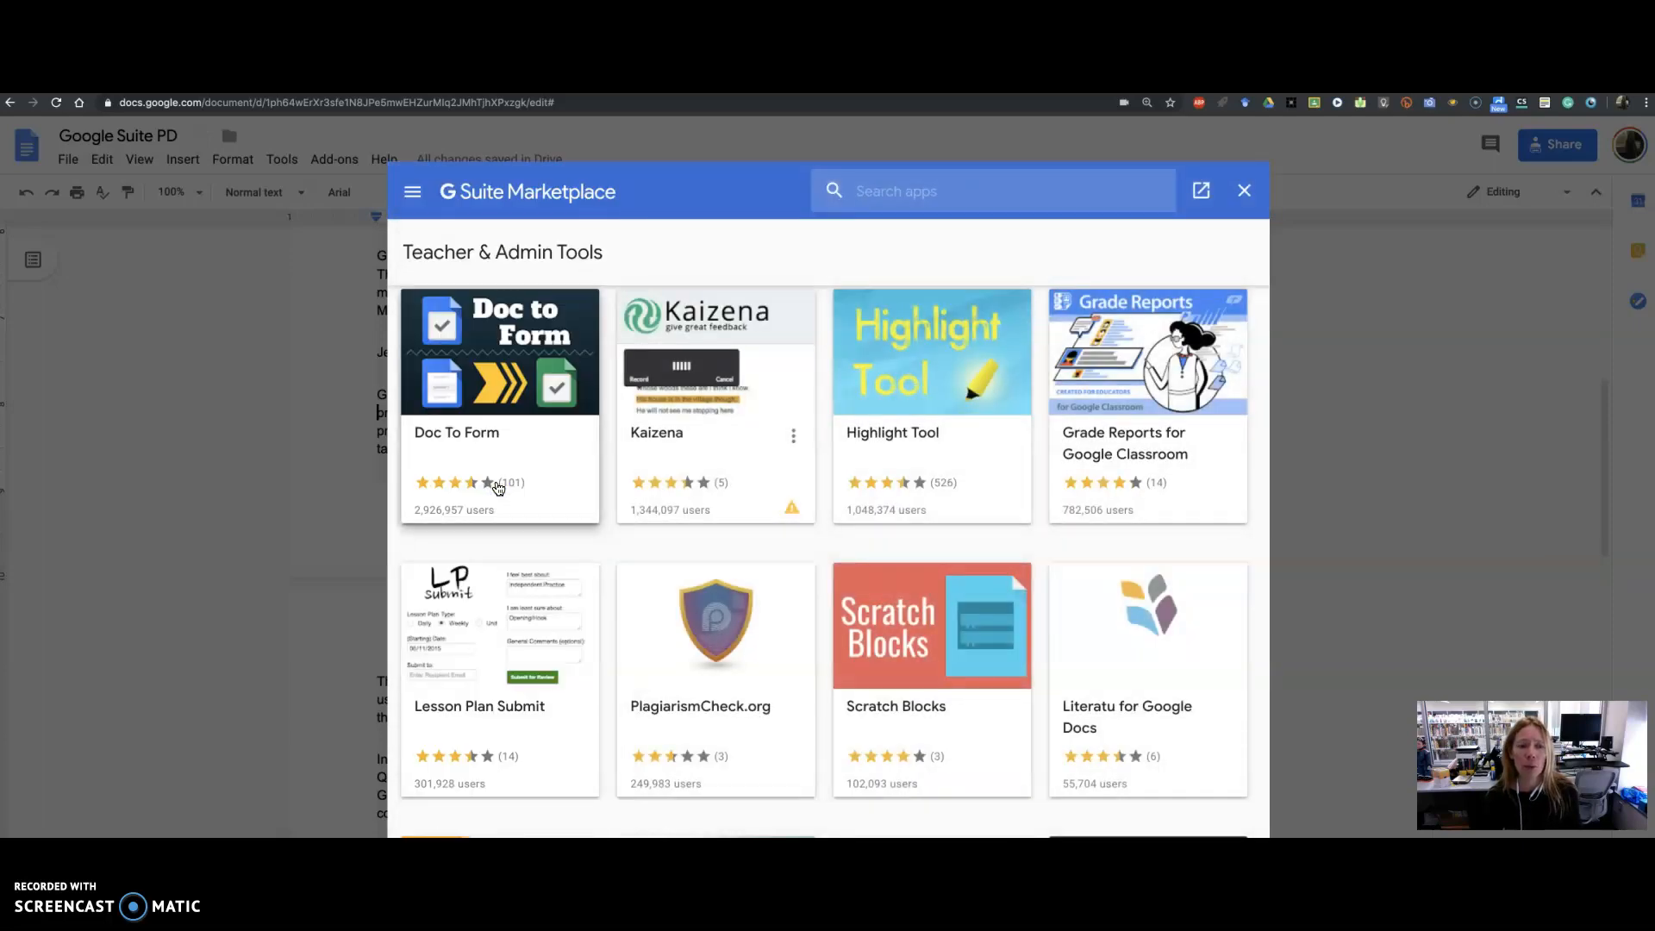
Look through the Teacher & Admin Tools add-ons and open the PlagiarismCheck.org listing.
left_click(470, 430)
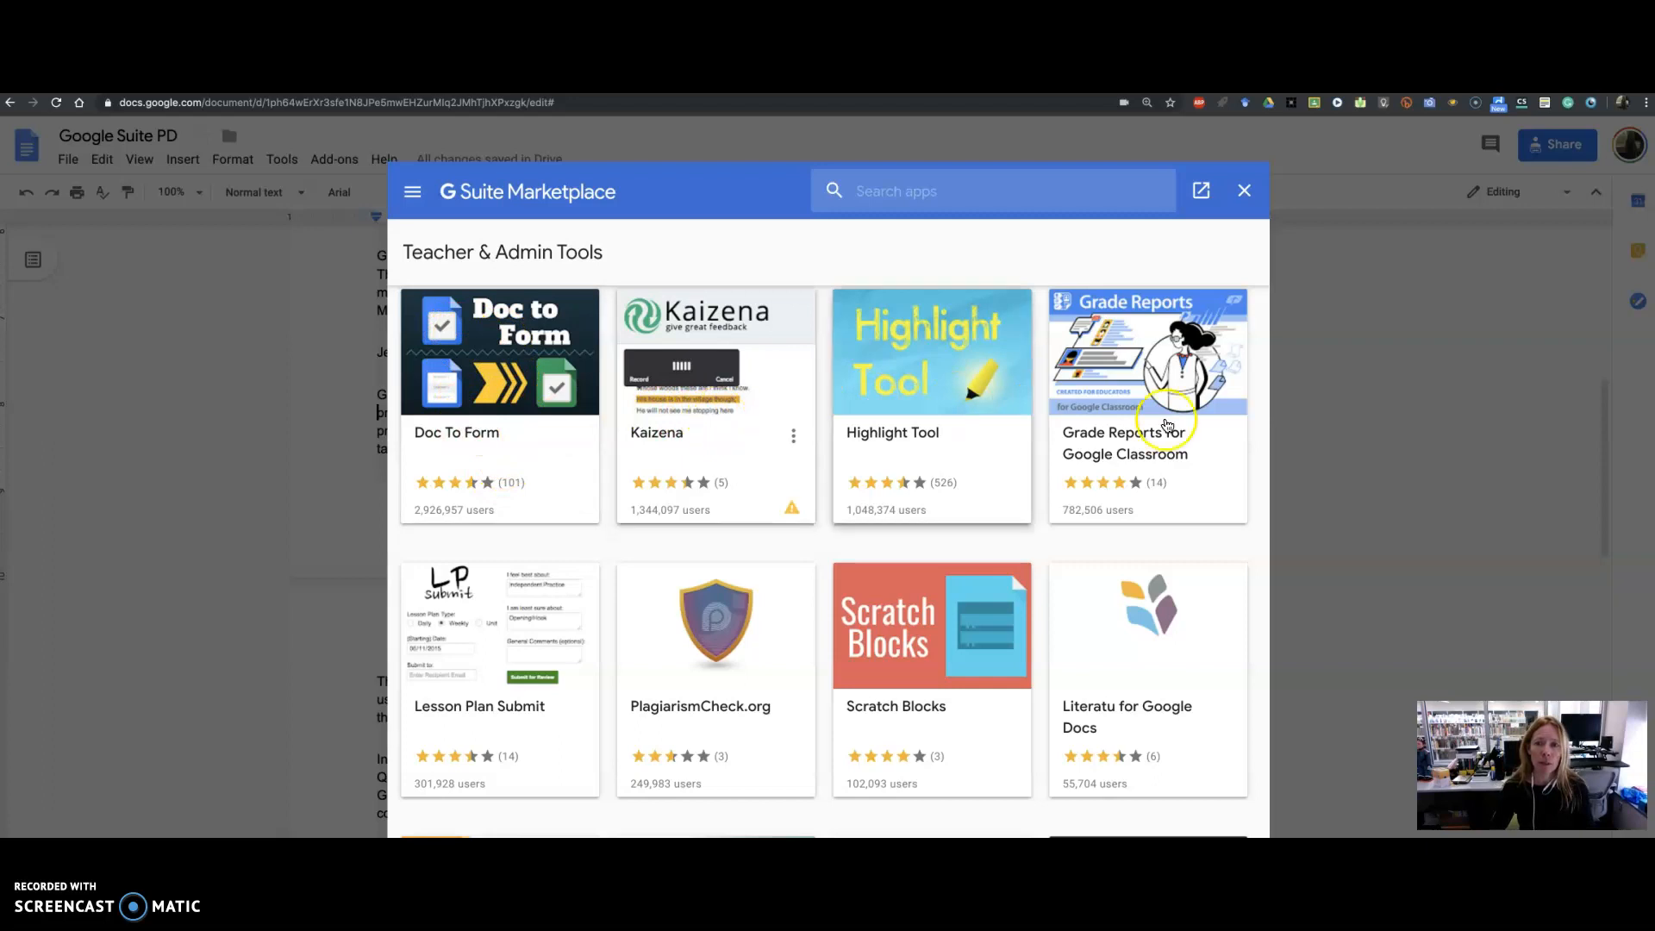
scroll(635, 565, "down", 3)
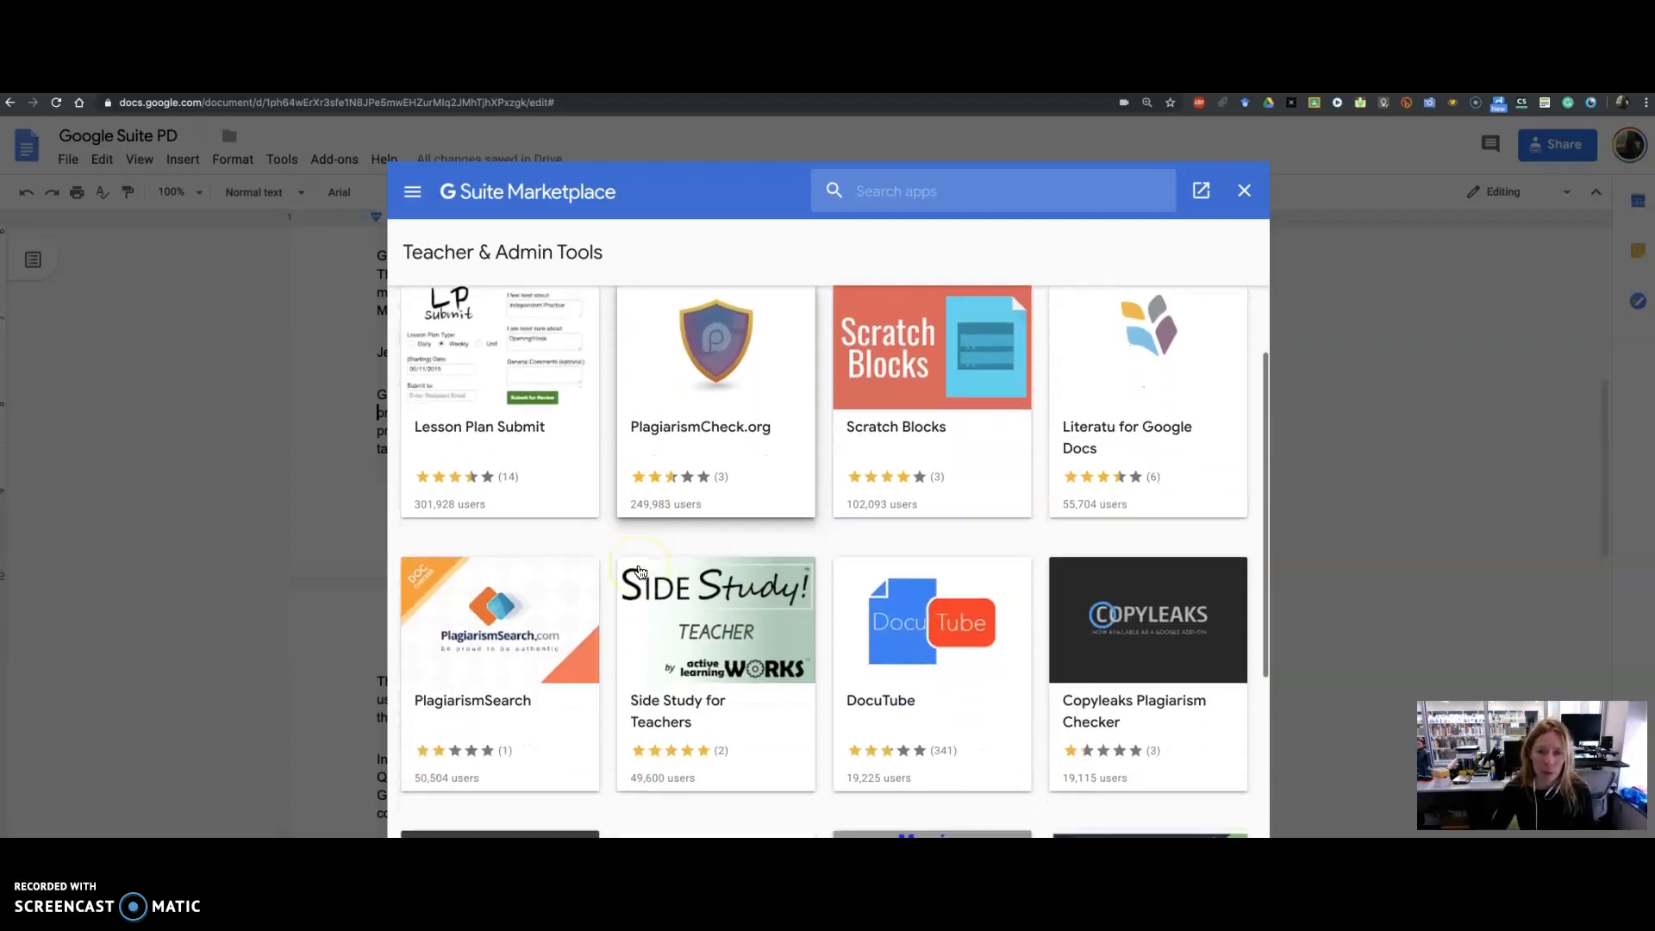
scroll(638, 573, "up", 3)
left_click(736, 660)
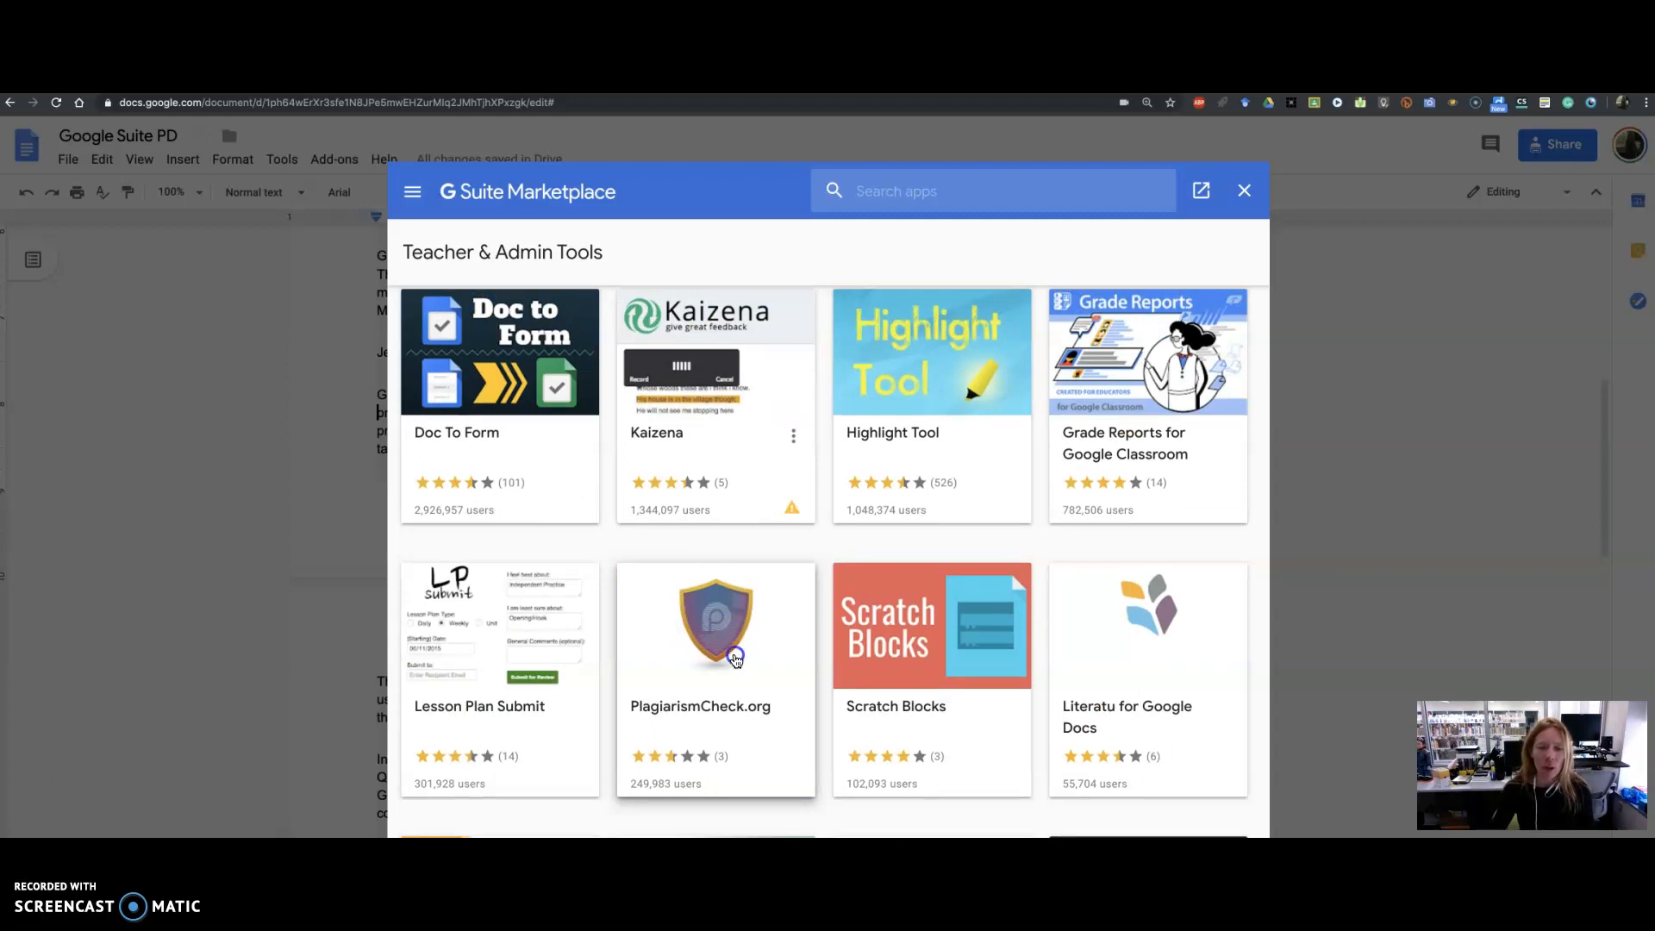
left_click(724, 595)
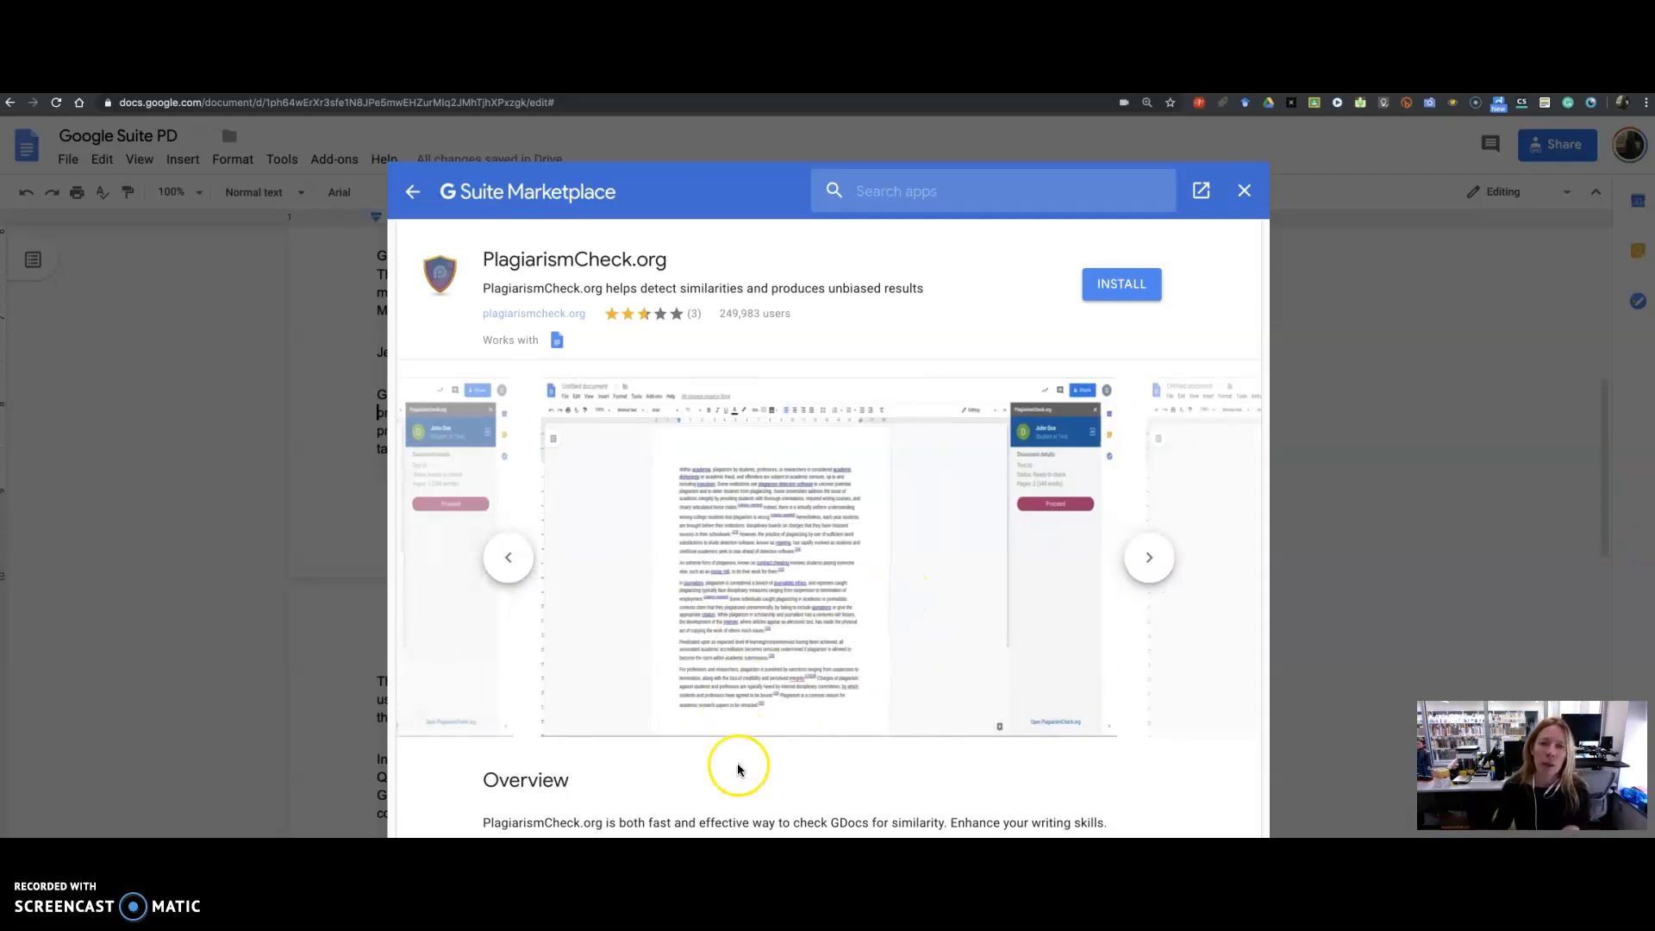
Check the overview, reviews and additional information of the PlagiarismCheck.org add-on, and close the marketplace without installing it.
scroll(739, 767, "down", 1)
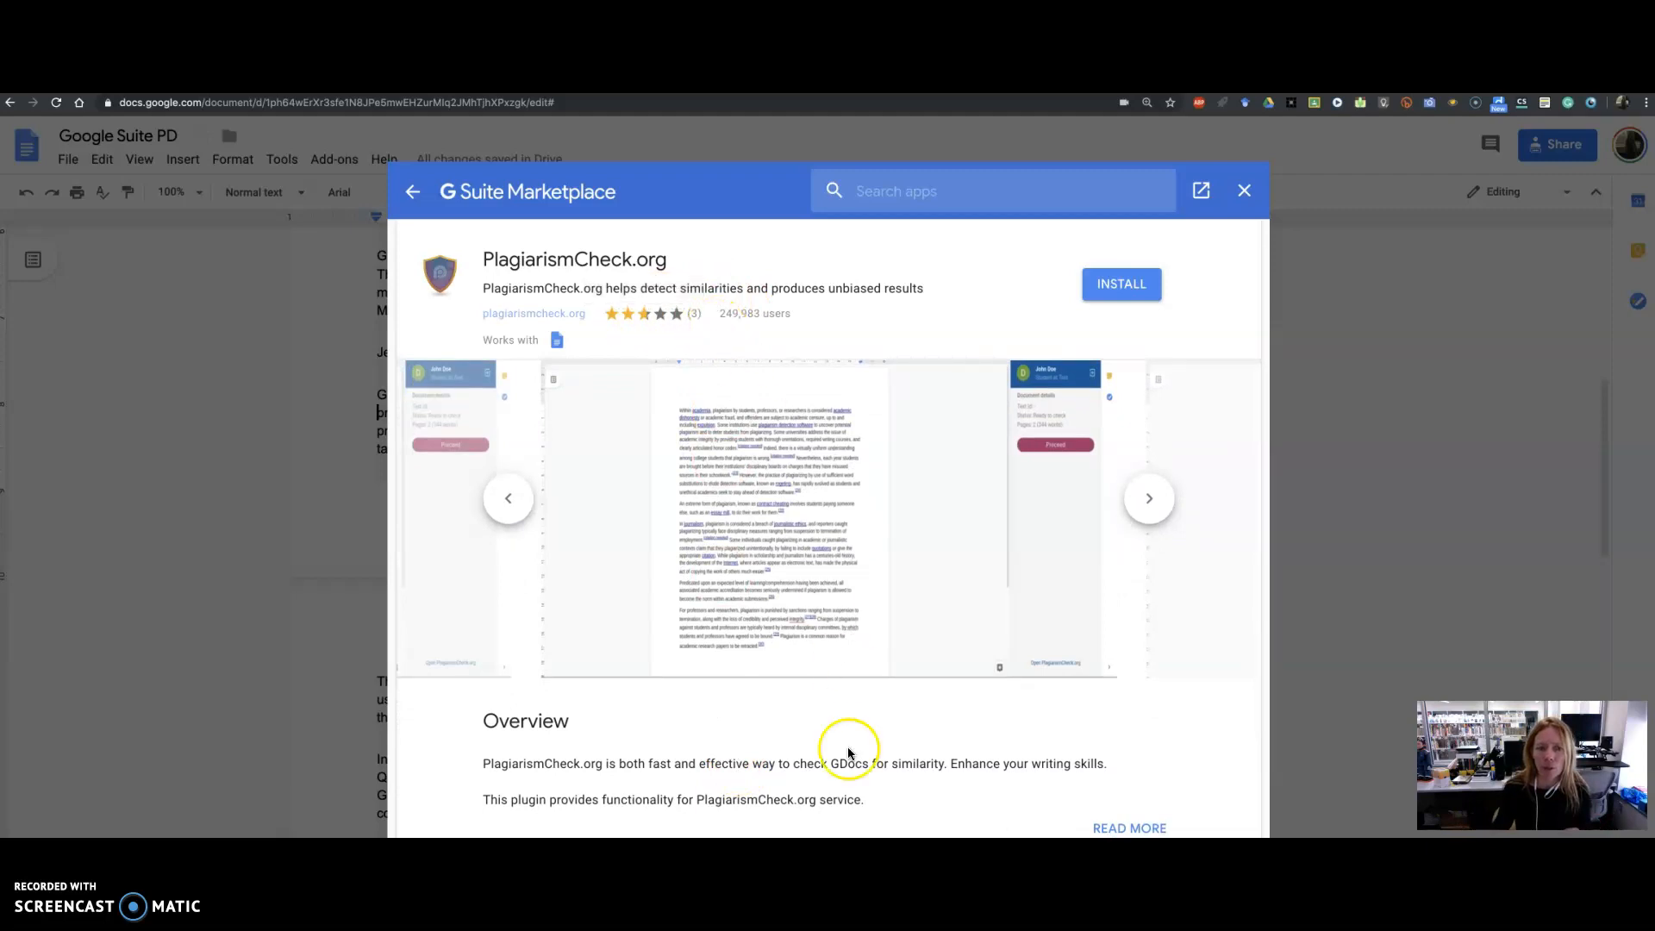
scroll(828, 789, "down", 5)
scroll(828, 793, "down", 2)
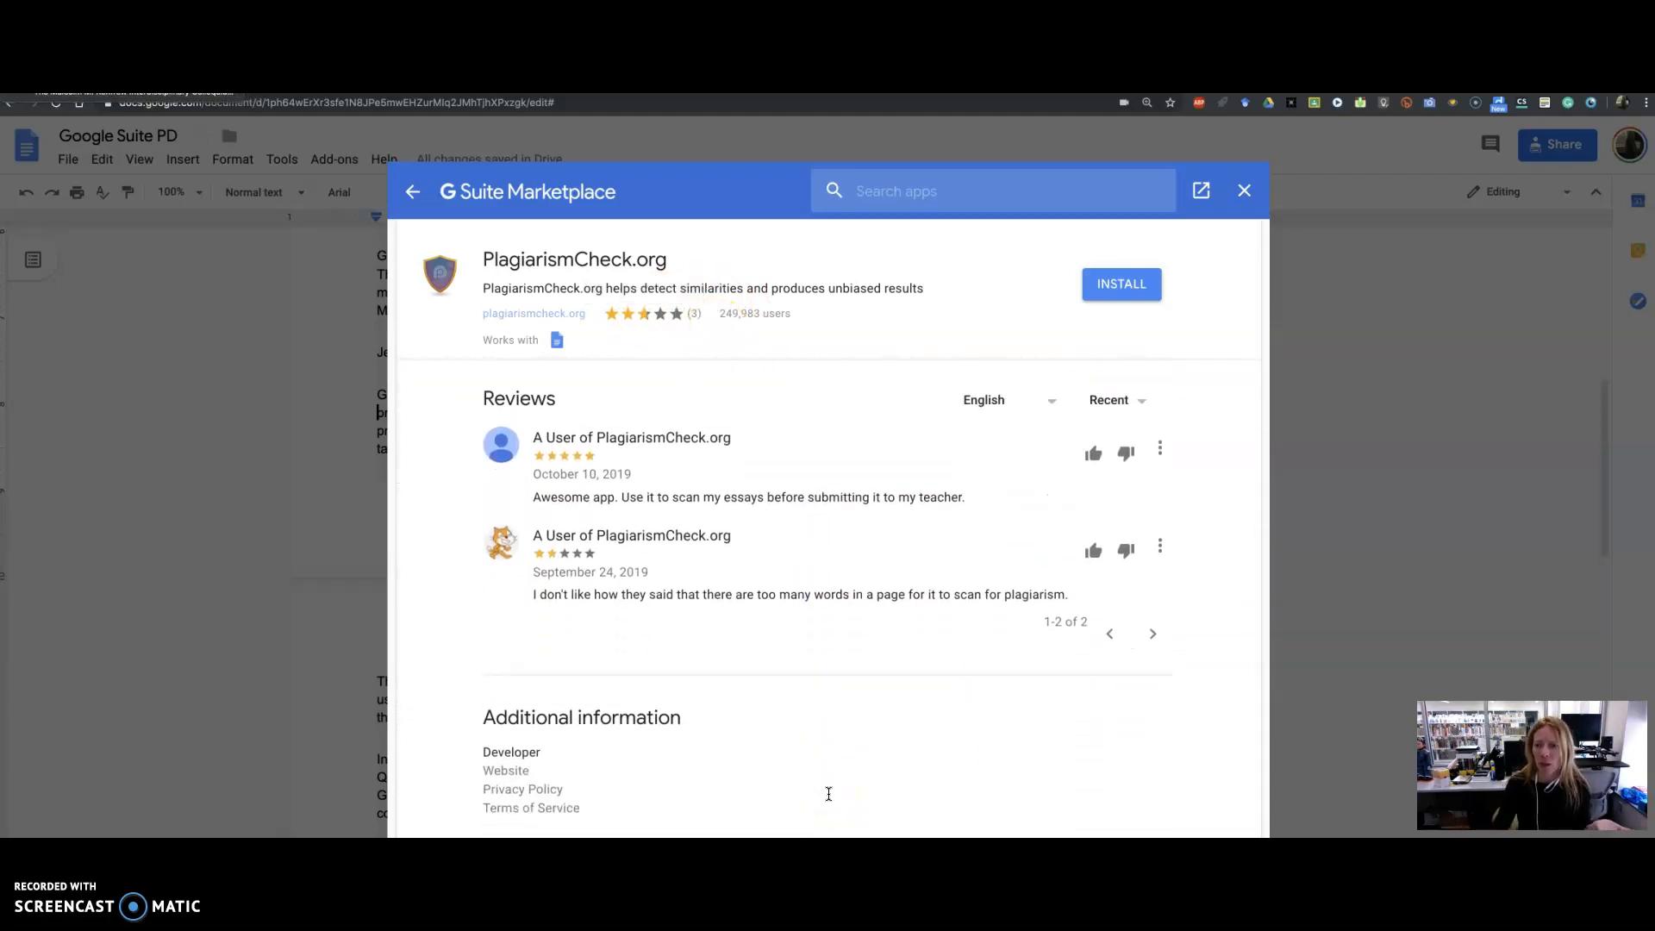
scroll(828, 793, "up", 1)
scroll(828, 793, "up", 2)
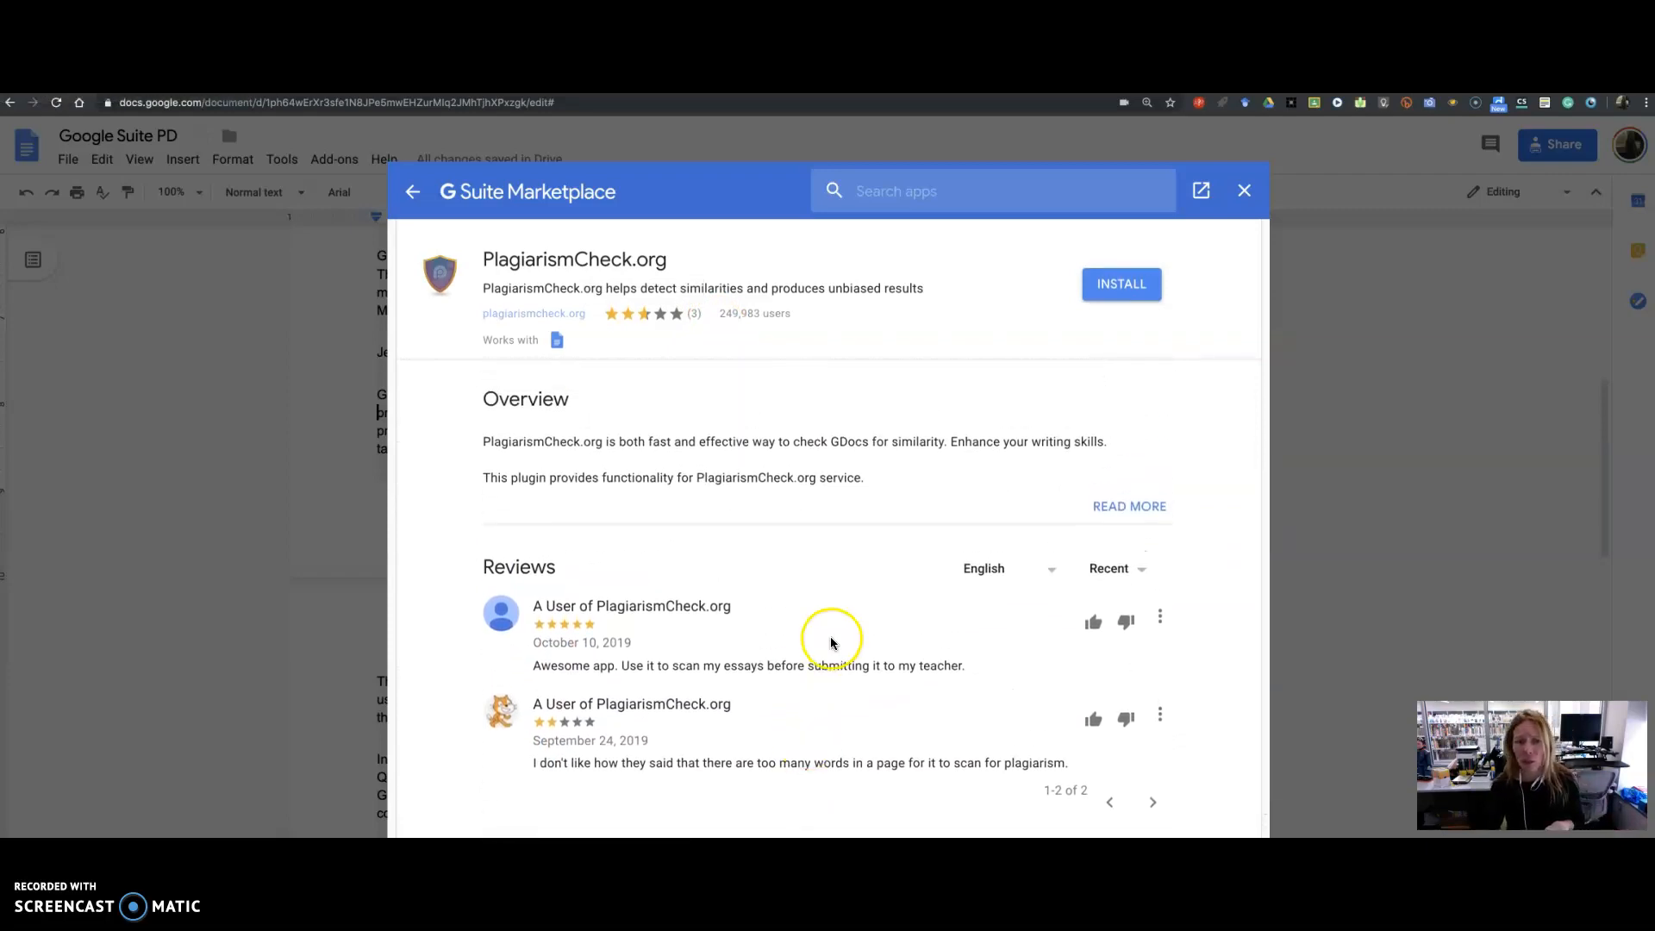
scroll(823, 635, "up", 5)
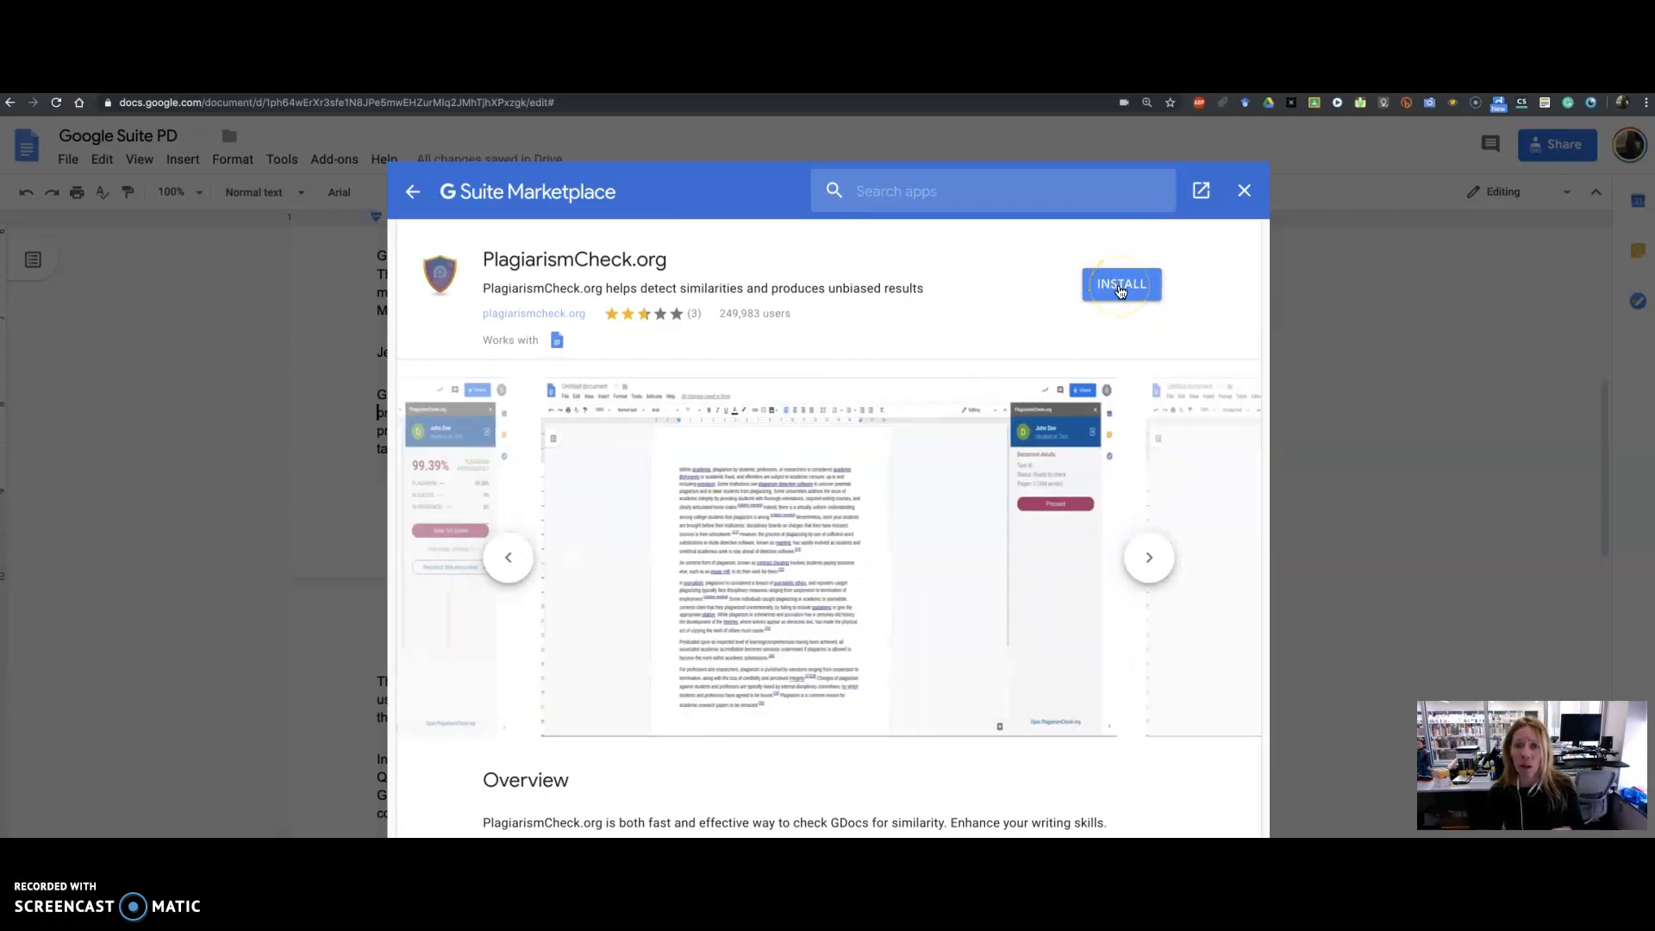
left_click(1244, 190)
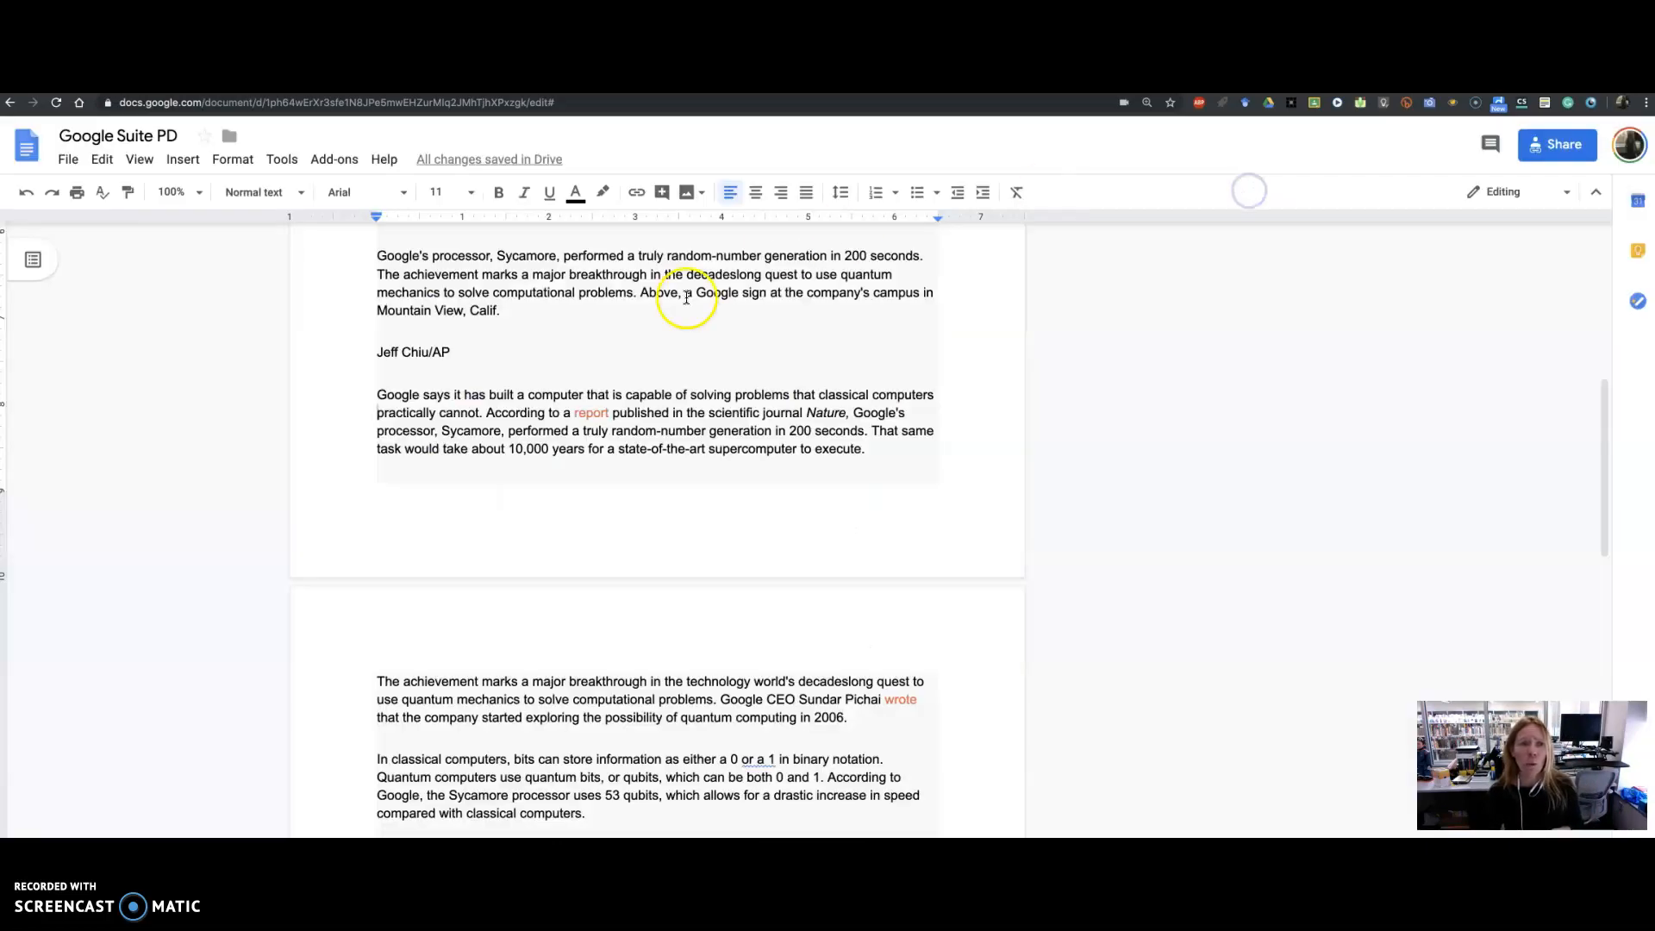
Open Manage Bibliography in the EasyBib Bibliography Creator add-on and show the available citation styles.
left_click(348, 163)
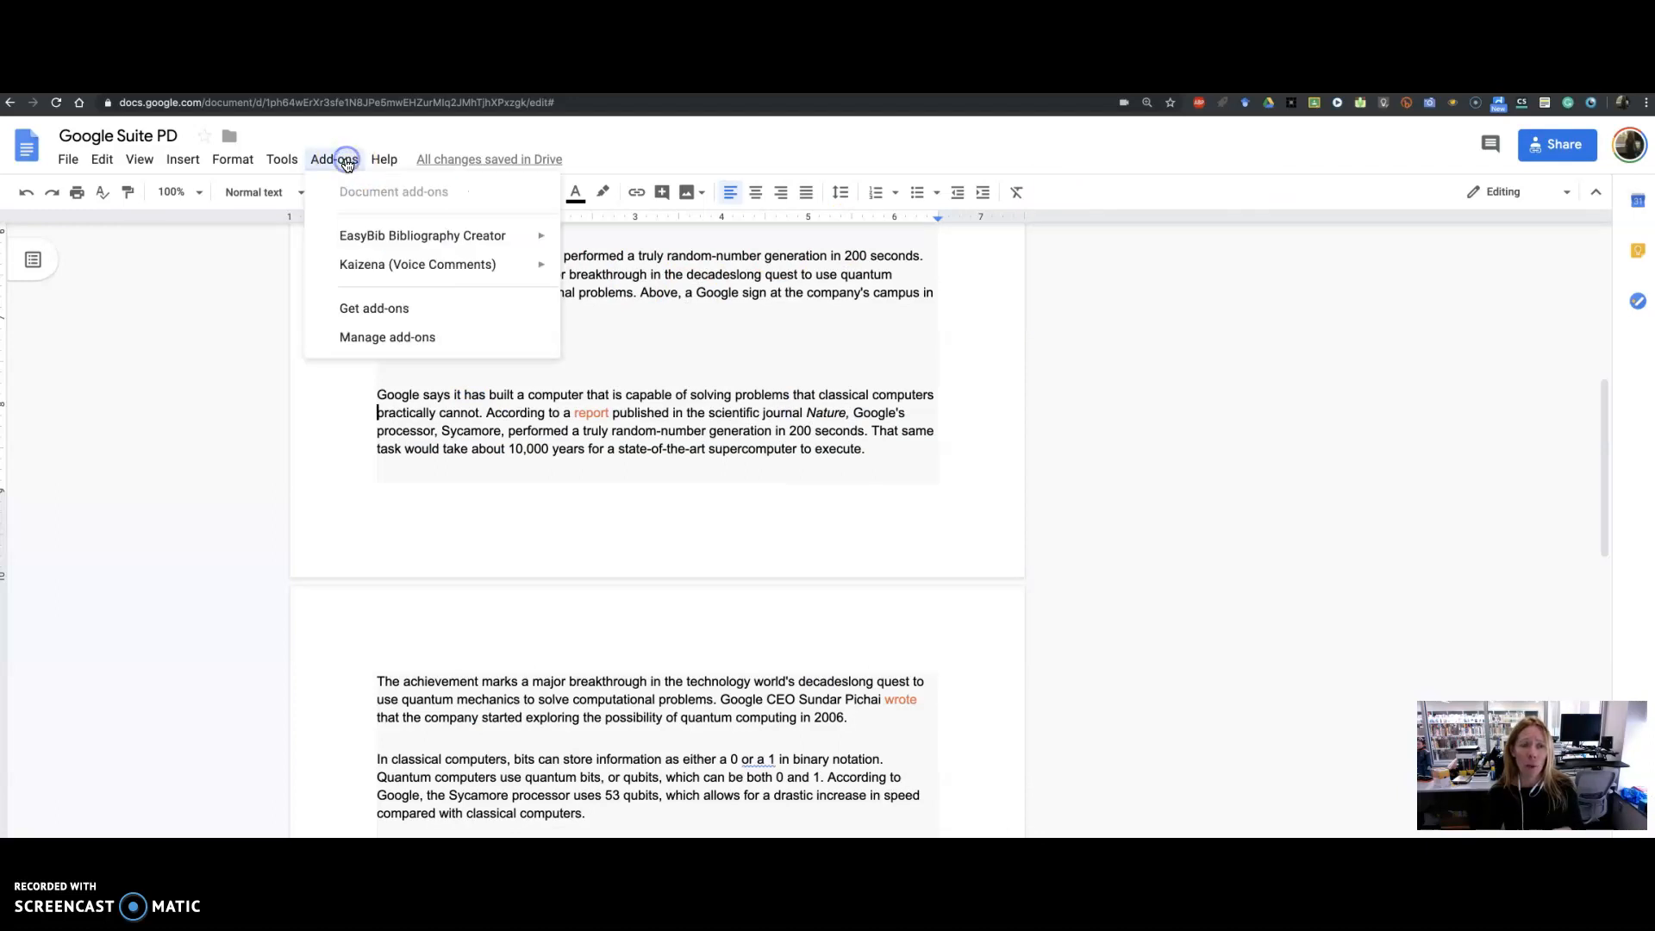
left_click(372, 269)
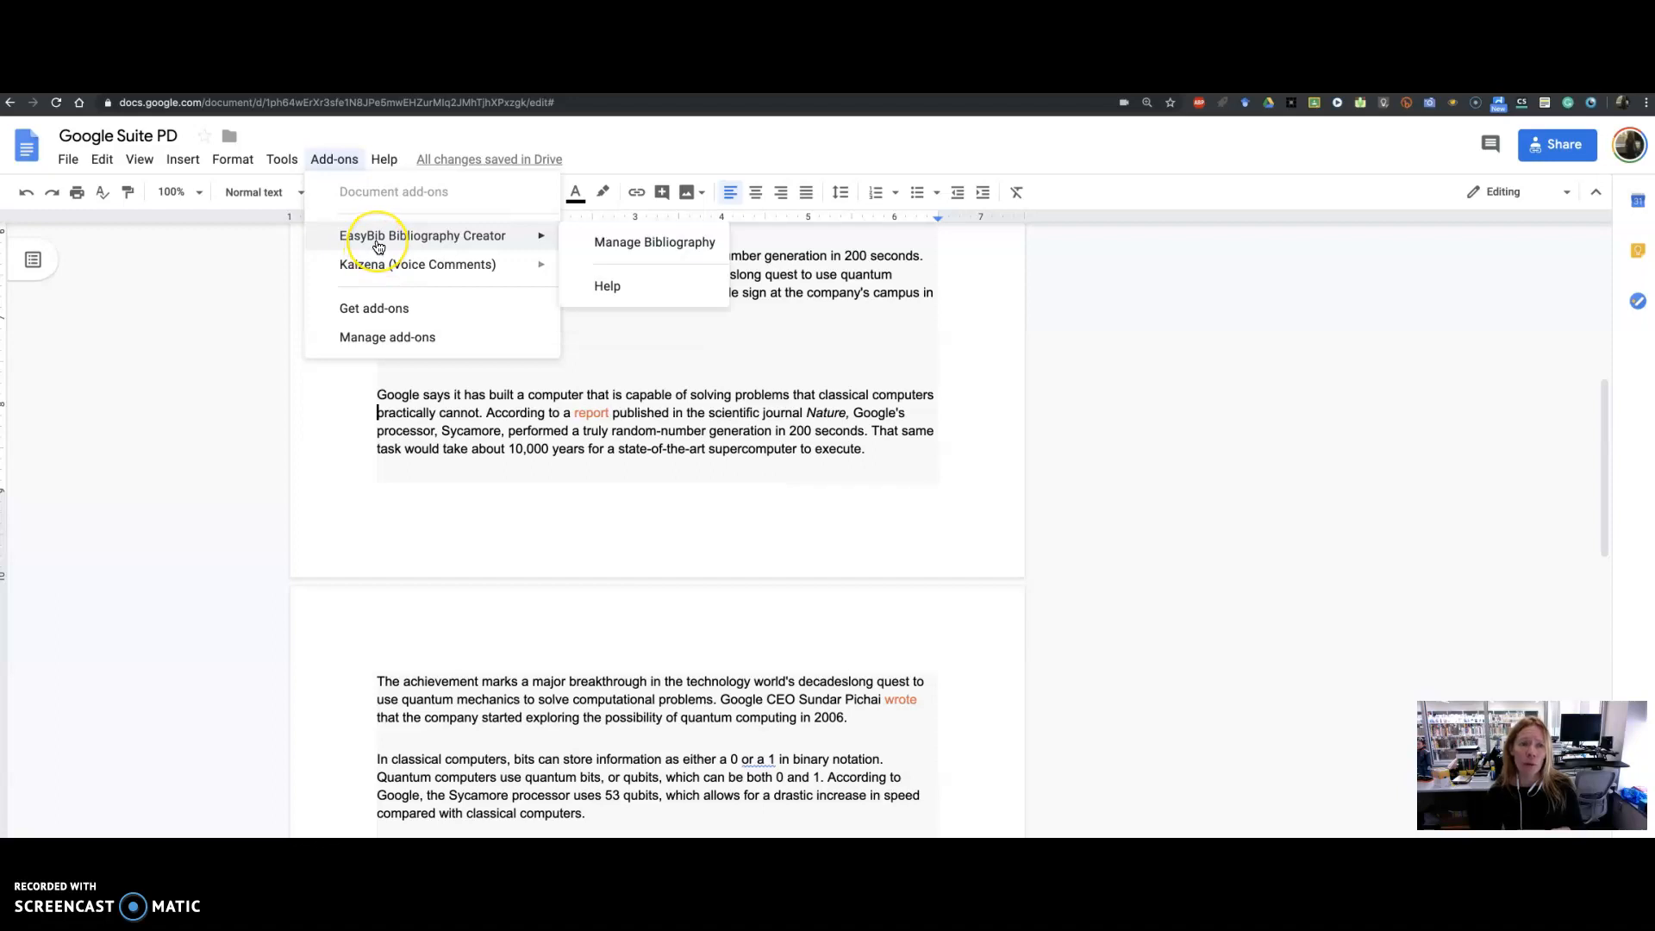
left_click(374, 270)
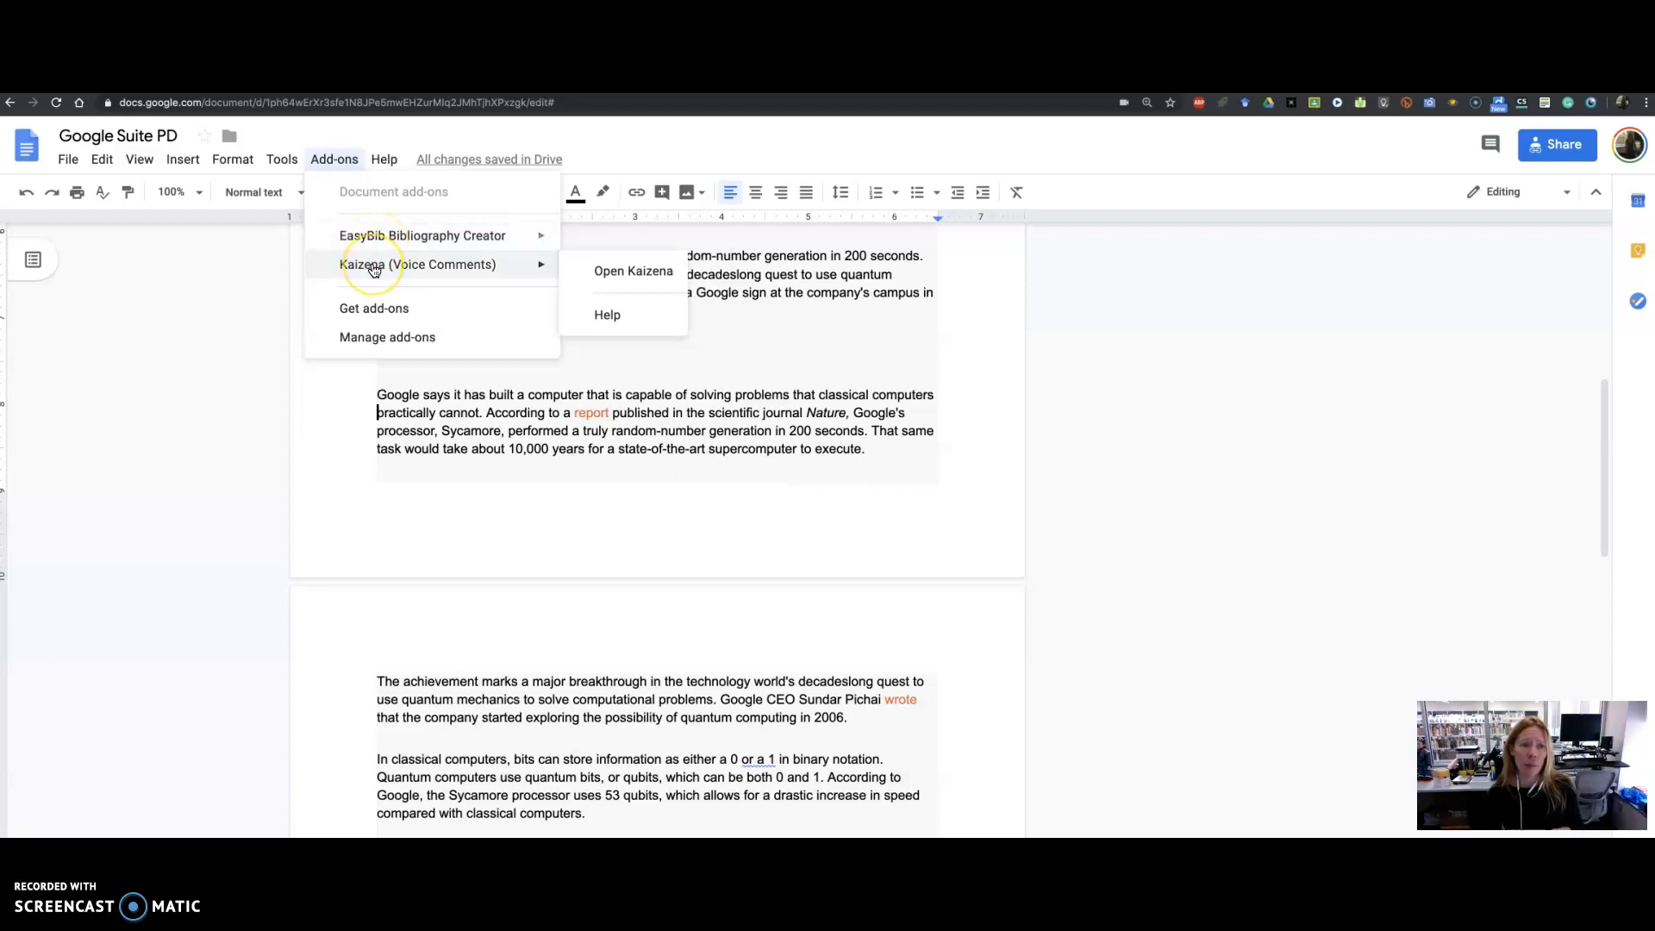
left_click(378, 247)
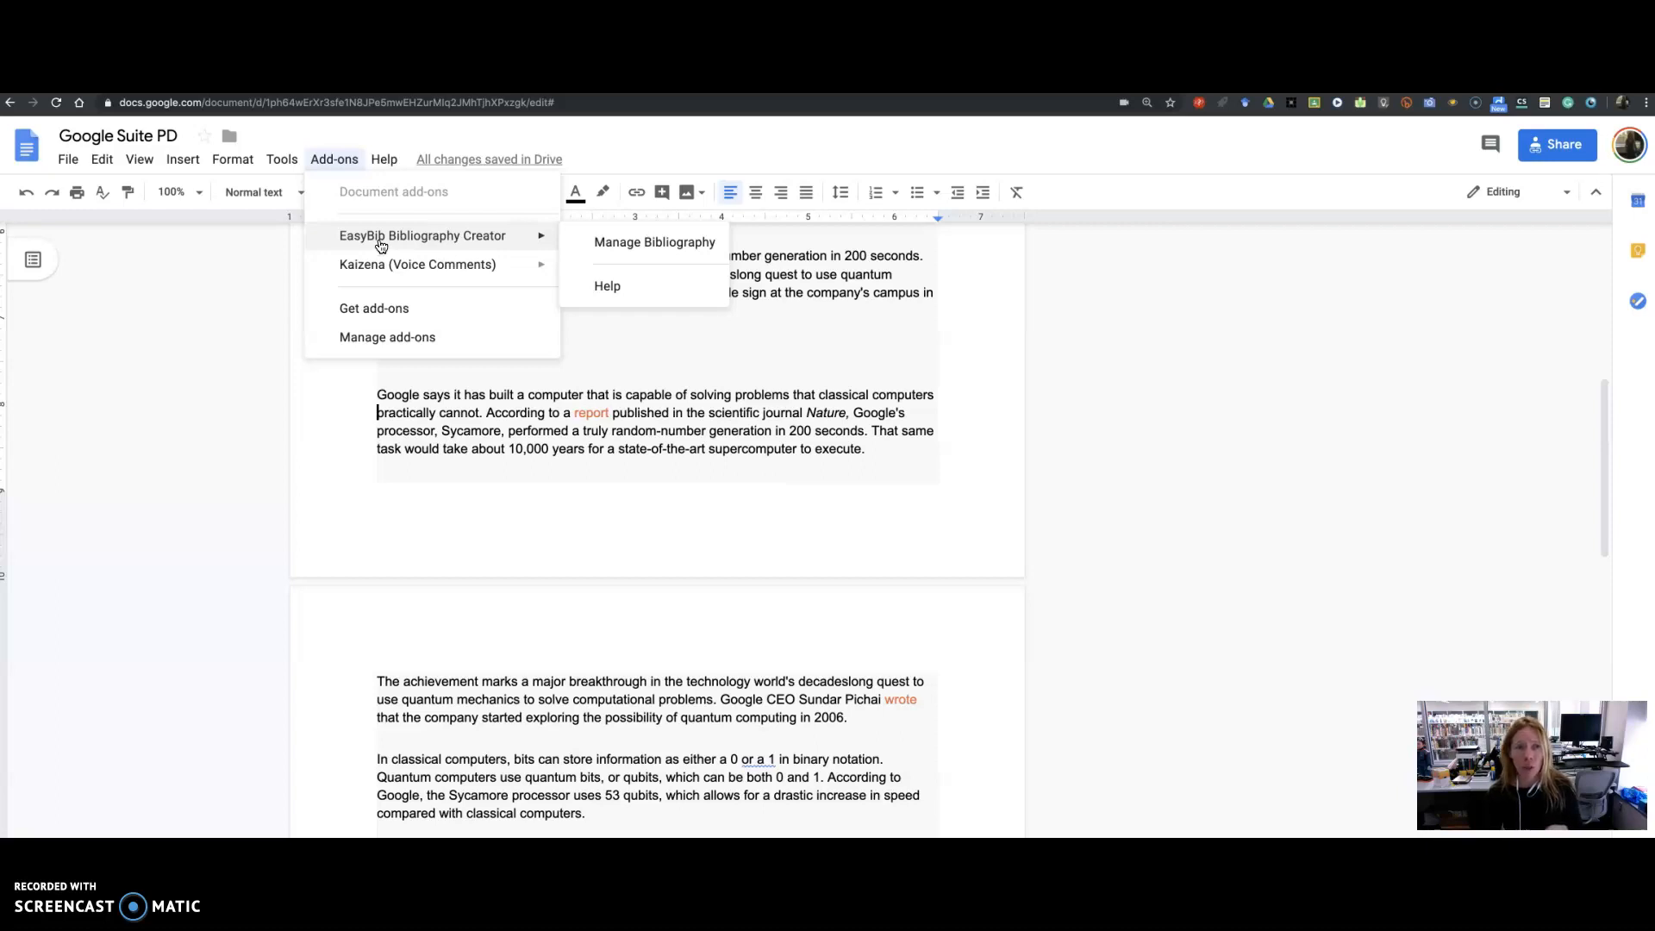
left_click(598, 243)
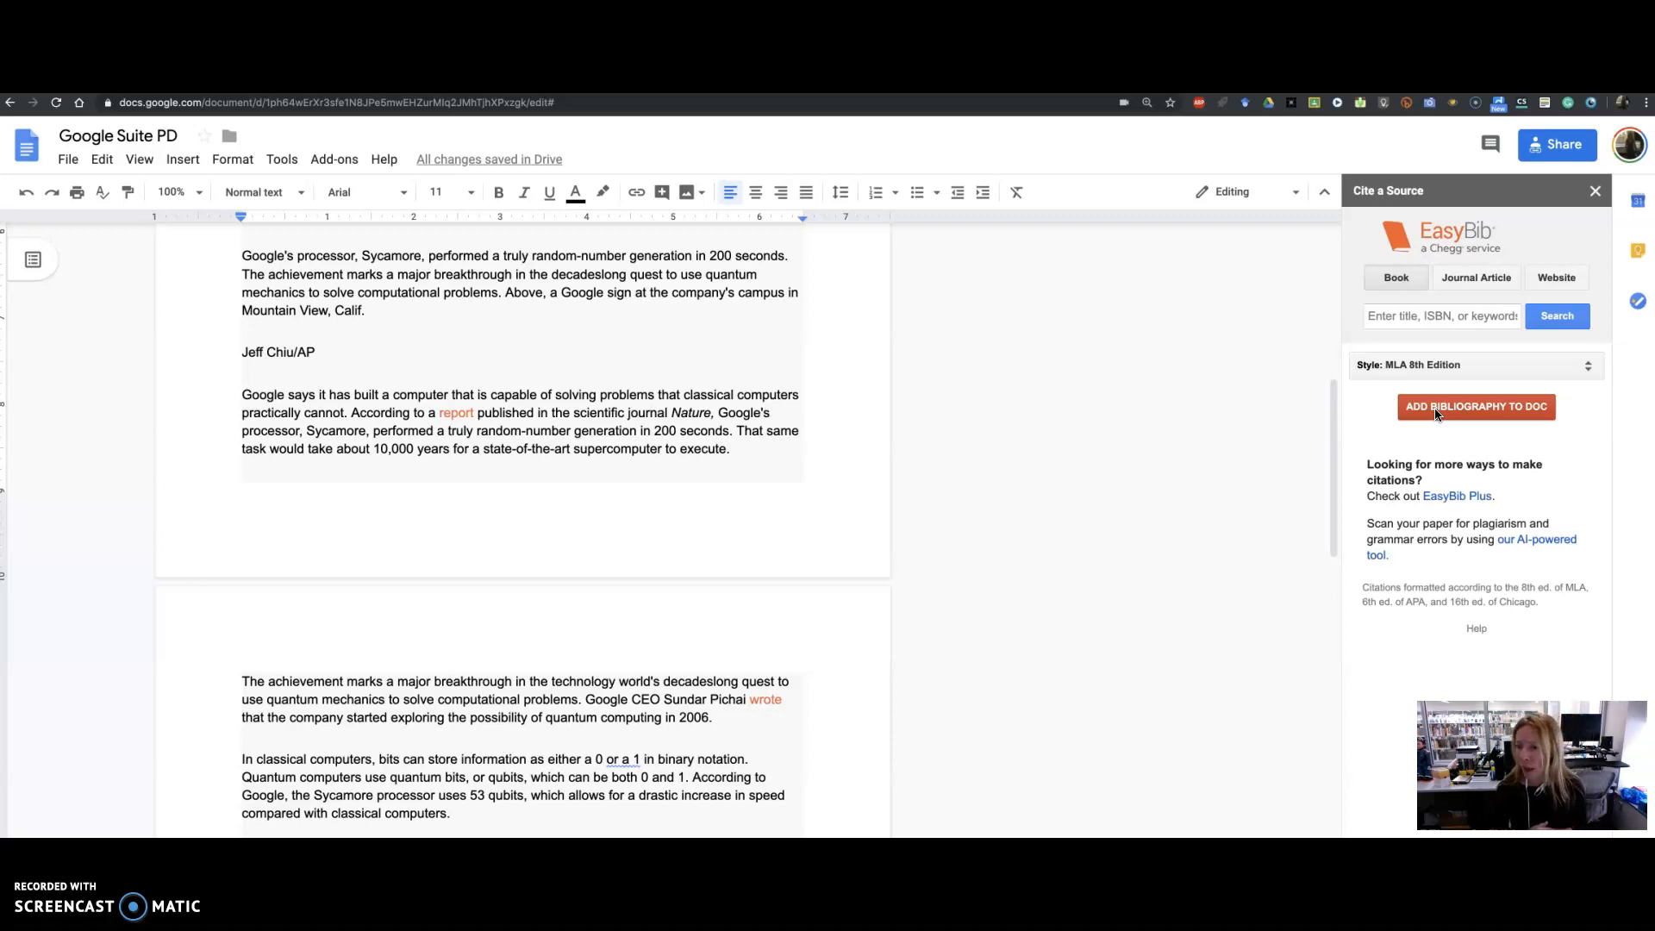
left_click(1580, 367)
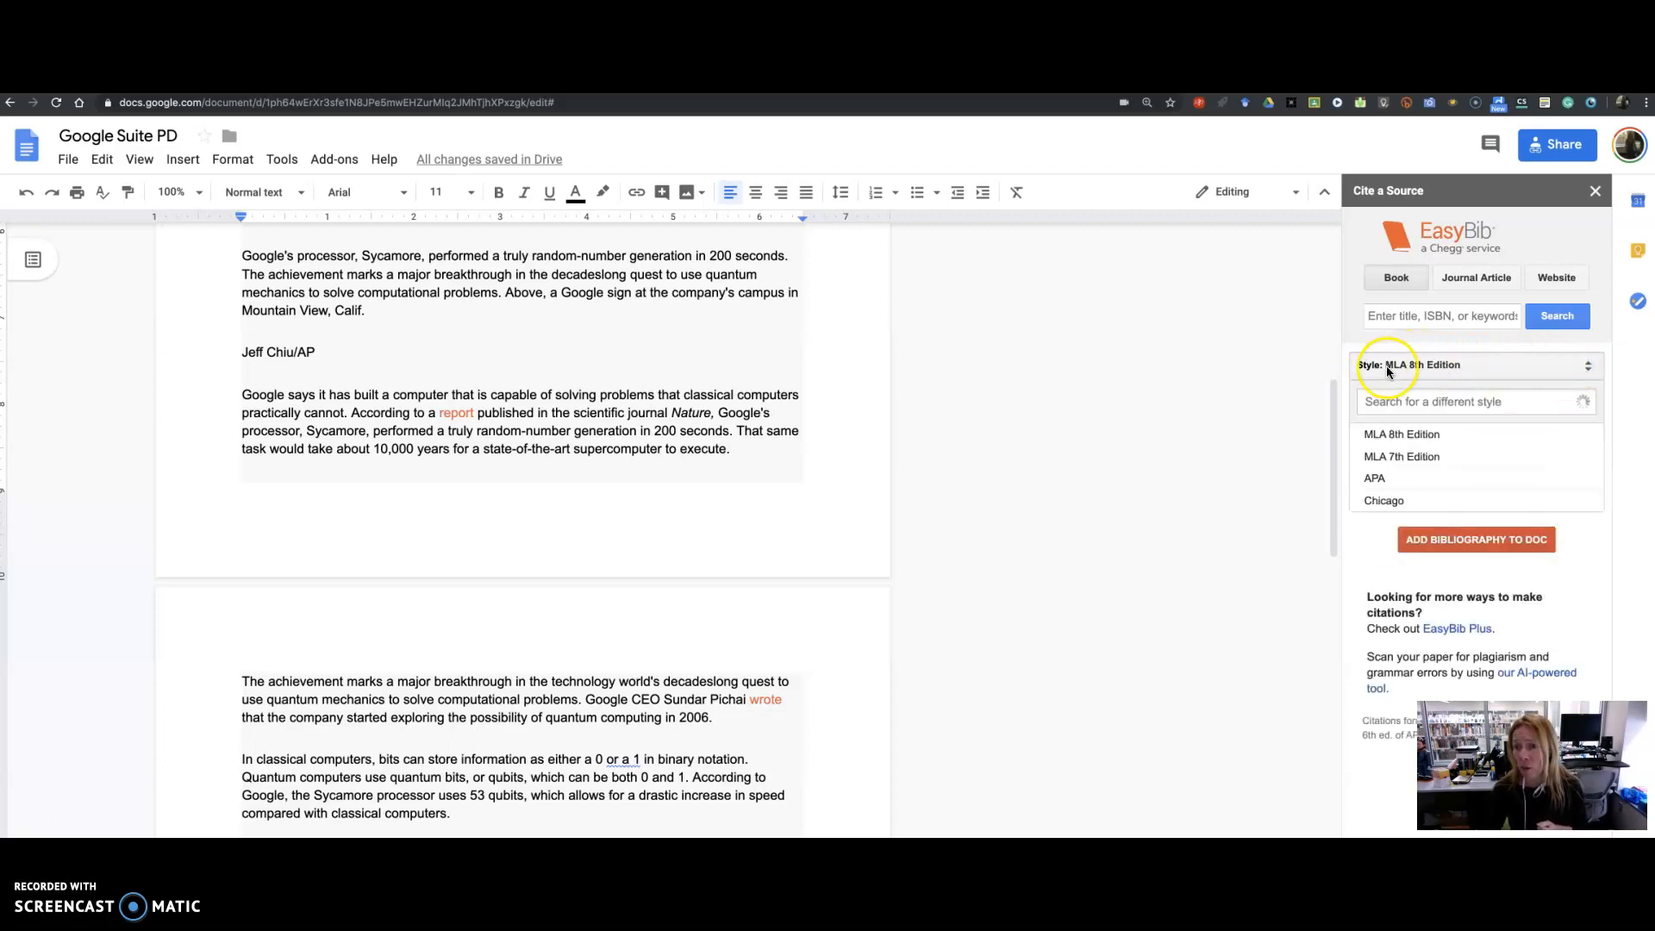